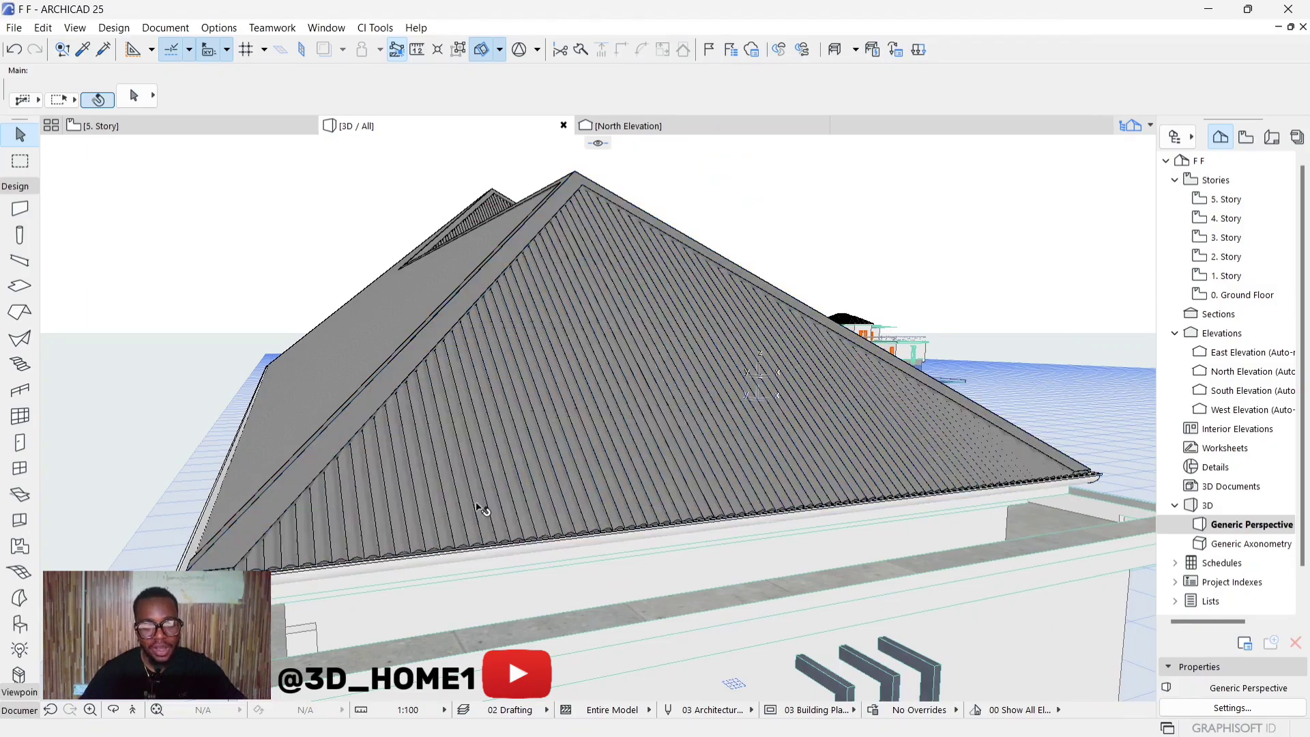
Step: Delete the CI Tools corrugated roof covering from the hip roof slopes
{"action": "scroll", "coordinate": [478, 507], "scroll_direction": "up", "scroll_amount": 6}
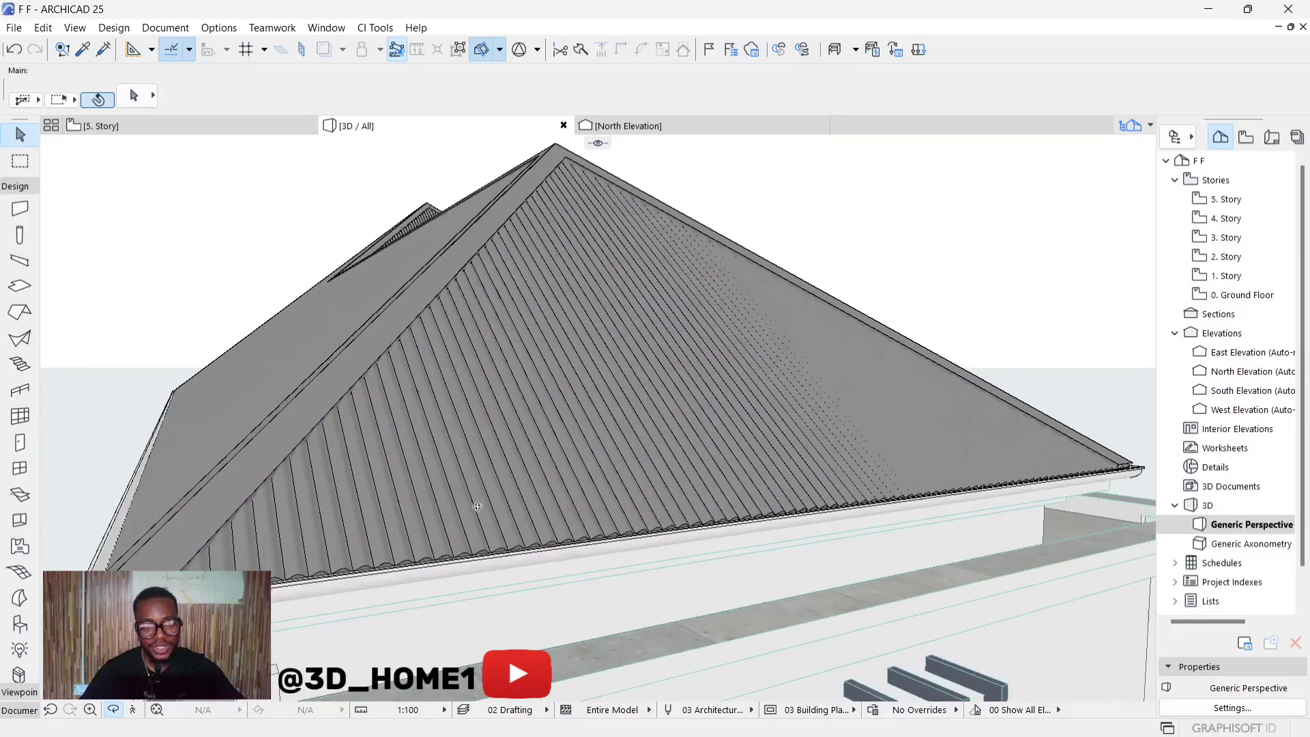
{"action": "left_click_drag", "start_coordinate": [477, 507], "coordinate": [398, 486]}
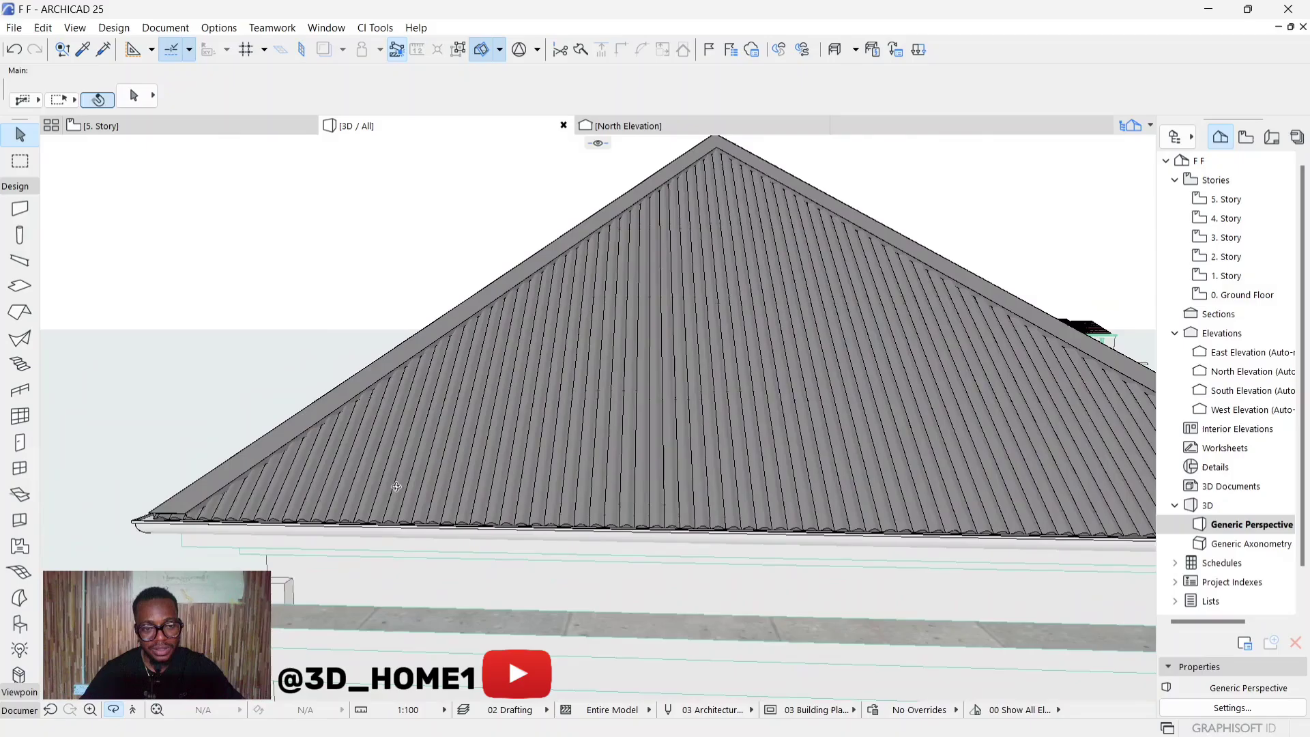
{"action": "scroll", "coordinate": [821, 482], "scroll_direction": "up", "scroll_amount": 5}
{"action": "scroll", "coordinate": [821, 482], "scroll_direction": "down", "scroll_amount": 5}
{"action": "left_click_drag", "start_coordinate": [584, 479], "coordinate": [535, 474]}
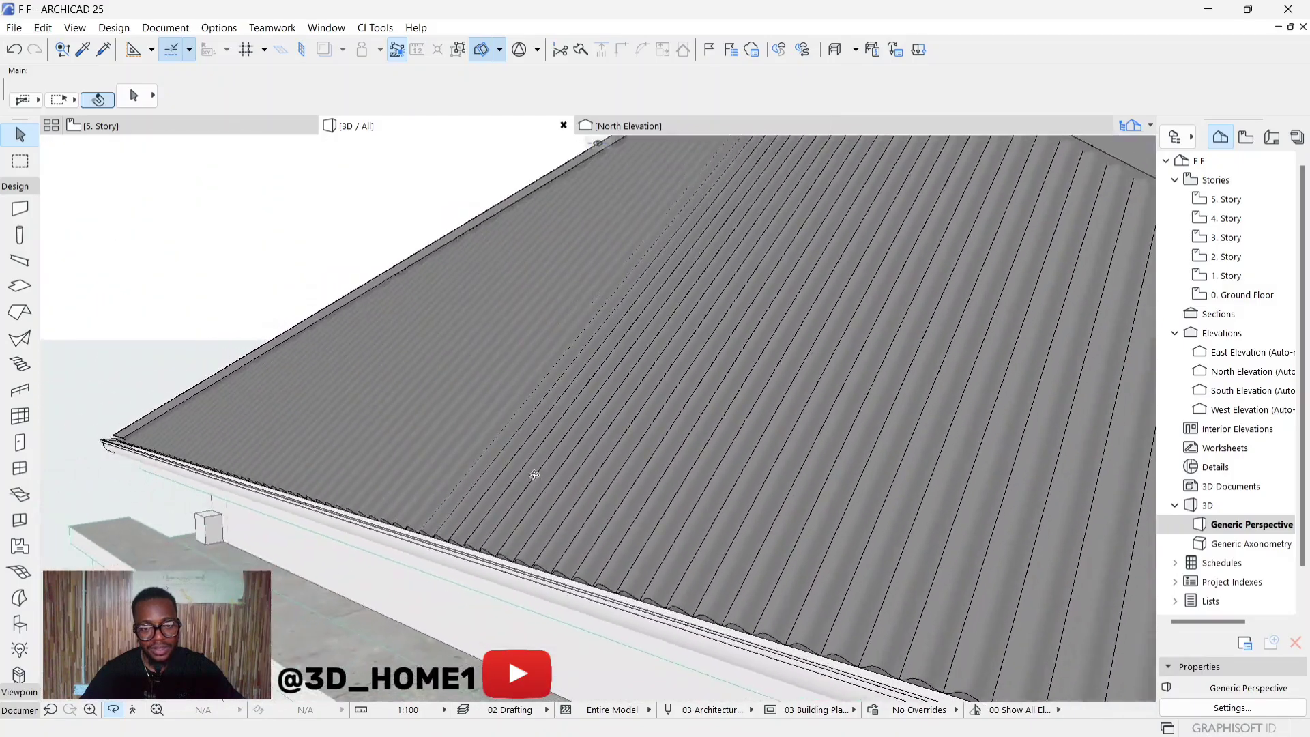
{"action": "scroll", "coordinate": [784, 491], "scroll_direction": "up", "scroll_amount": 4}
{"action": "left_click_drag", "start_coordinate": [784, 492], "coordinate": [524, 401]}
{"action": "scroll", "coordinate": [485, 404], "scroll_direction": "up", "scroll_amount": 3}
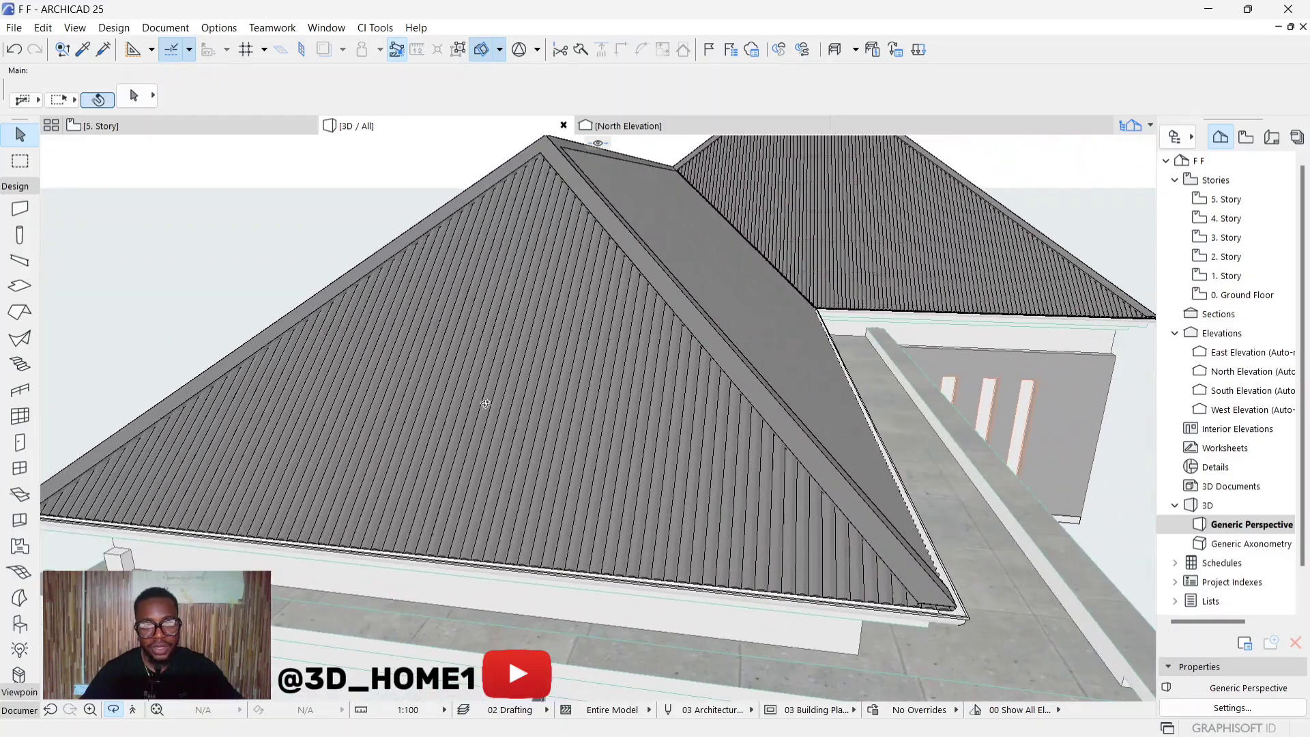
{"action": "scroll", "coordinate": [497, 396], "scroll_direction": "down", "scroll_amount": 5}
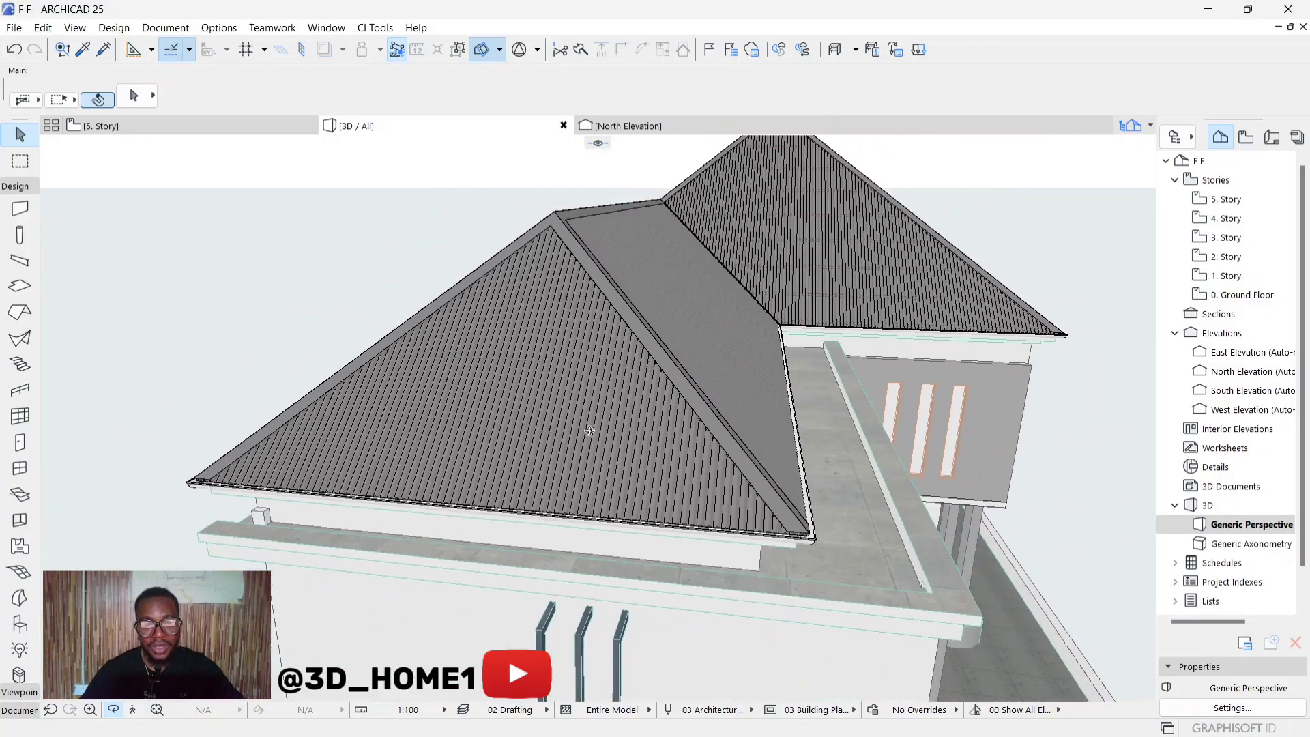
{"action": "left_click", "coordinate": [586, 443]}
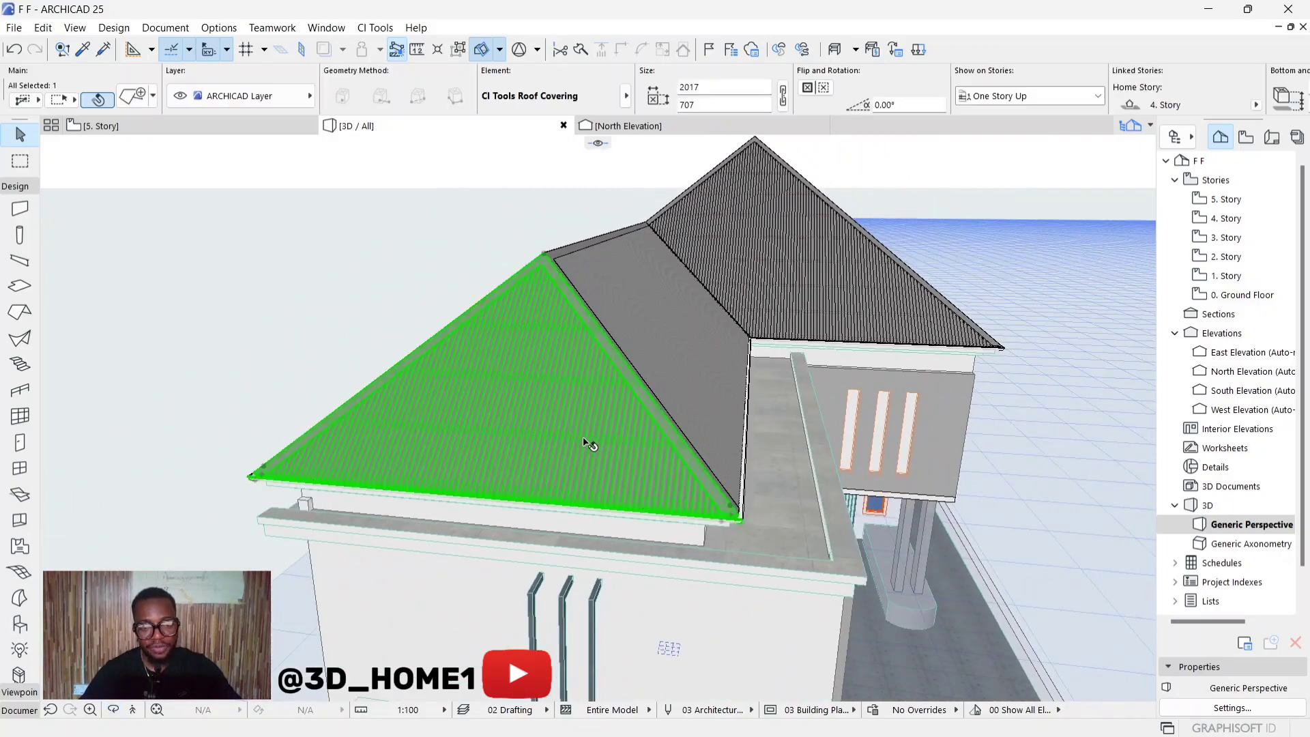
{"action": "key", "text": "ctrl+z"}
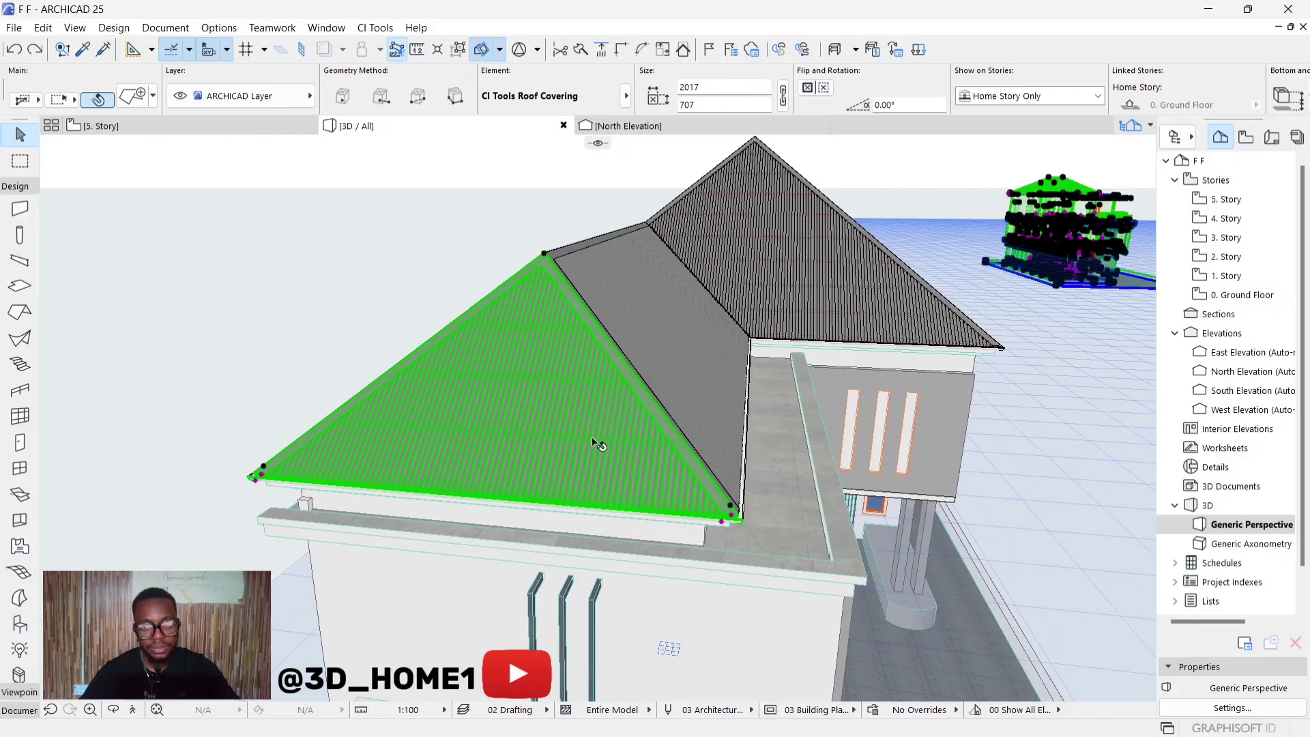
{"action": "key", "text": "Delete"}
{"action": "key", "text": "Escape"}
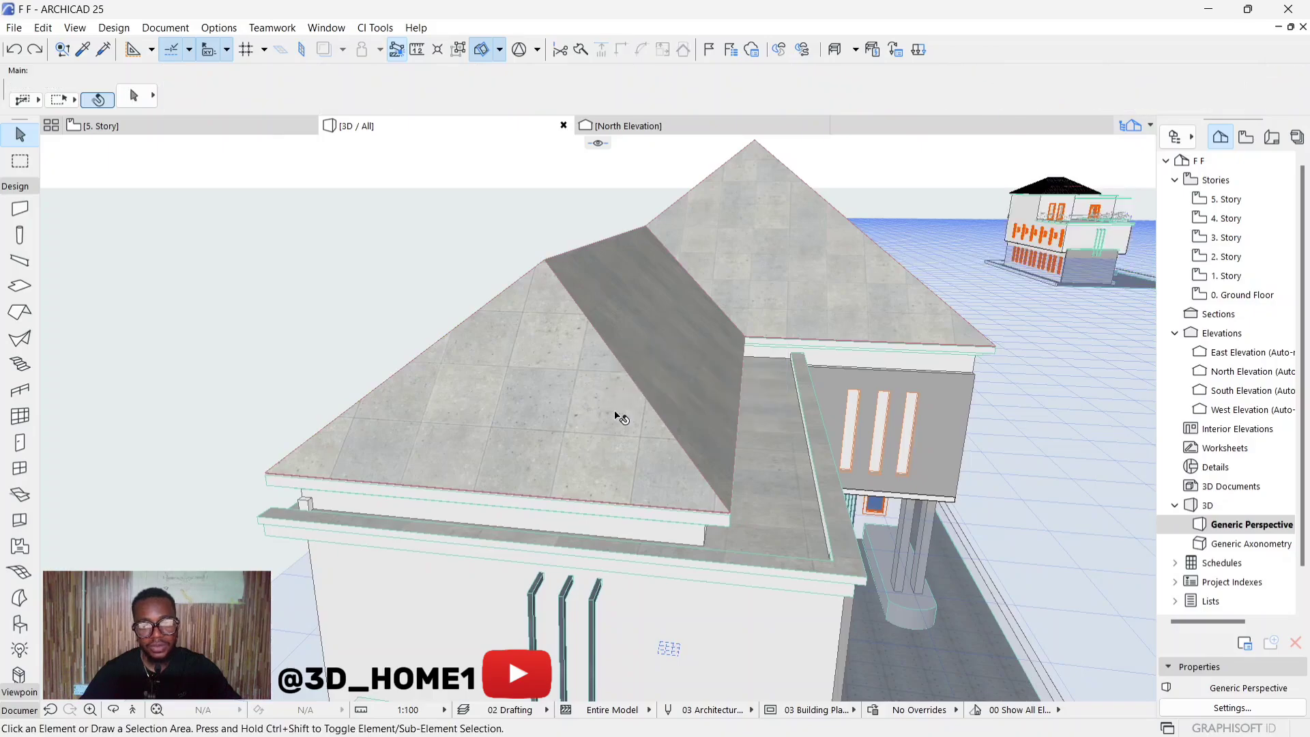
Step: Select the bare hip roof underneath
{"action": "scroll", "coordinate": [618, 418], "scroll_direction": "up", "scroll_amount": 2}
{"action": "left_click", "coordinate": [621, 417]}
{"action": "scroll", "coordinate": [600, 396], "scroll_direction": "up", "scroll_amount": 1}
{"action": "key", "text": "Escape"}
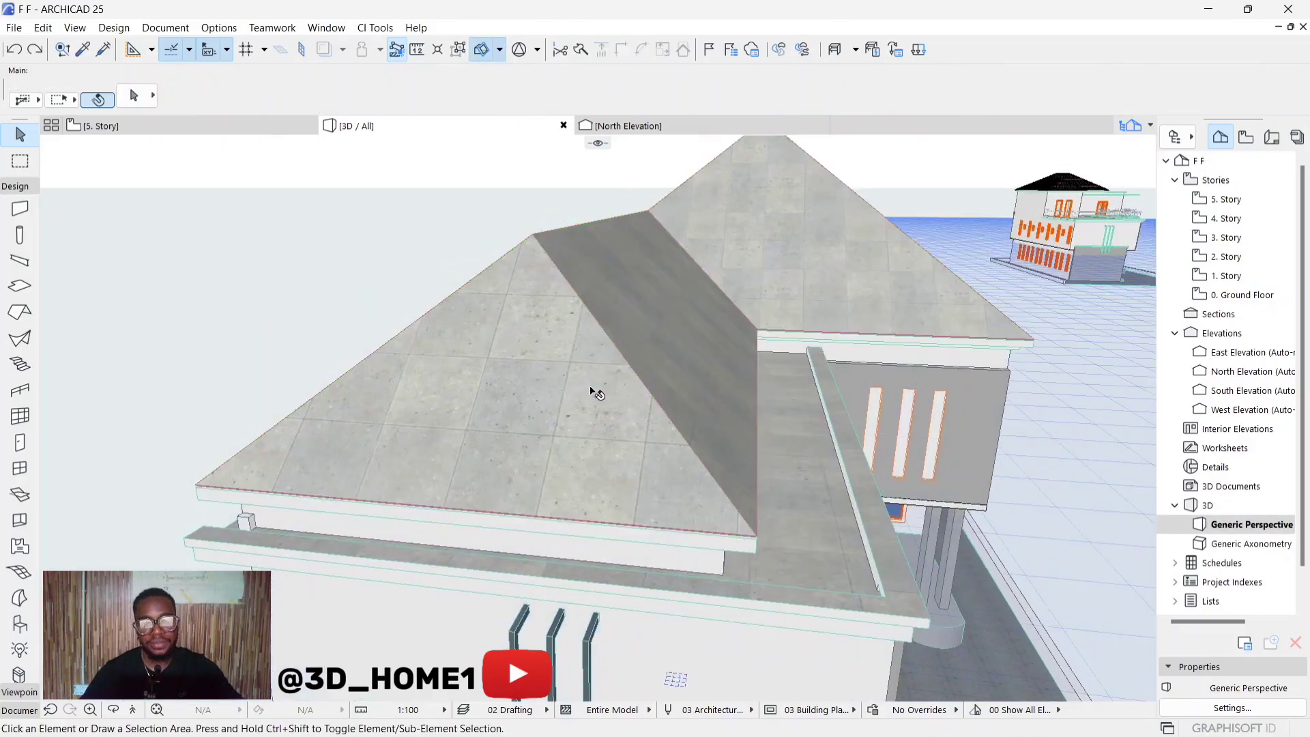
{"action": "scroll", "coordinate": [641, 437], "scroll_direction": "up", "scroll_amount": 2}
{"action": "scroll", "coordinate": [659, 455], "scroll_direction": "down", "scroll_amount": 2}
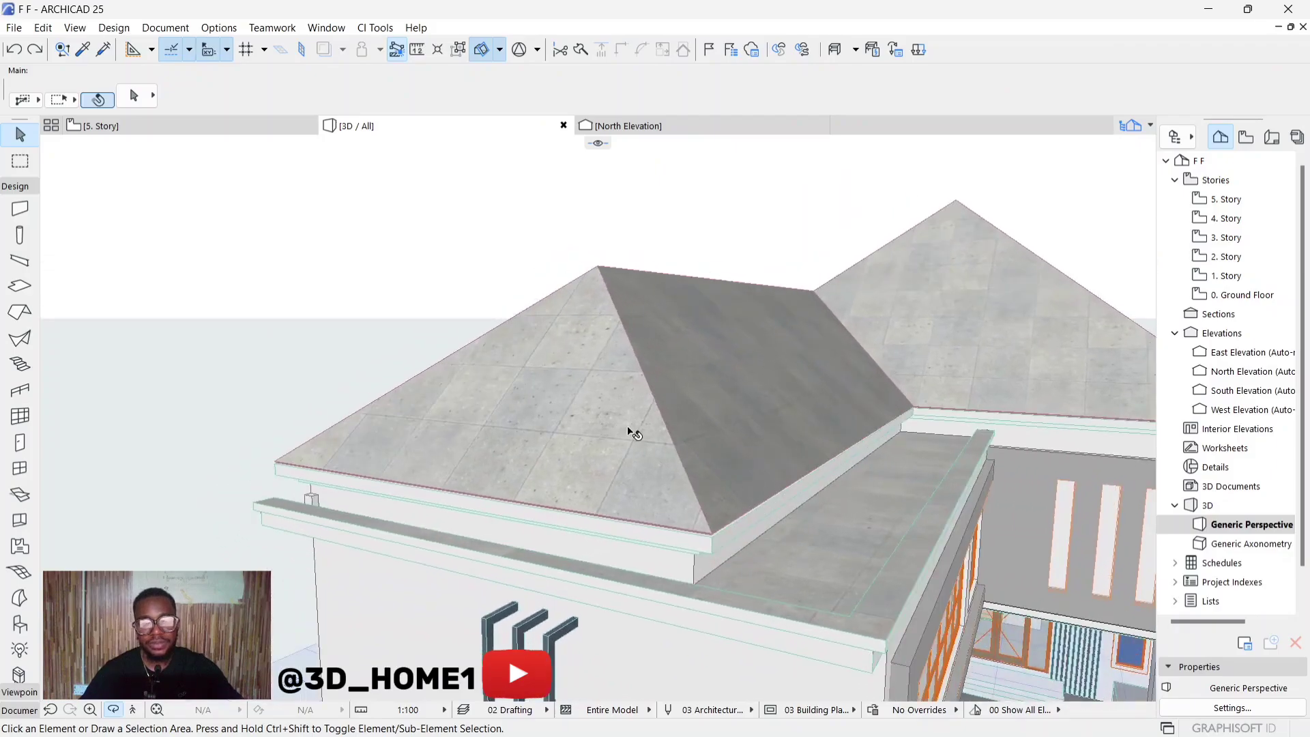
{"action": "left_click", "coordinate": [716, 360]}
{"action": "scroll", "coordinate": [717, 359], "scroll_direction": "up", "scroll_amount": 1}
Step: Override the roof's top surface with Roof Tiles - French Red
{"action": "left_click", "coordinate": [133, 96]}
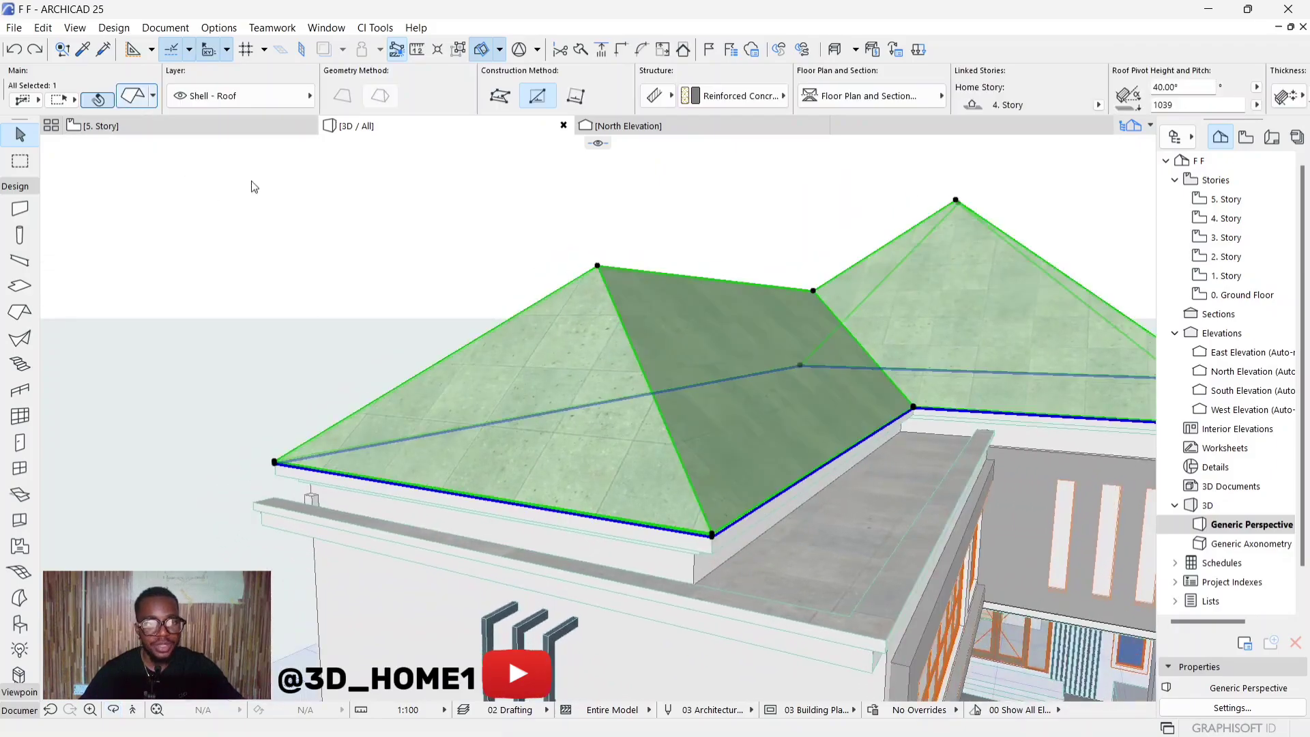
{"action": "left_click", "coordinate": [471, 361]}
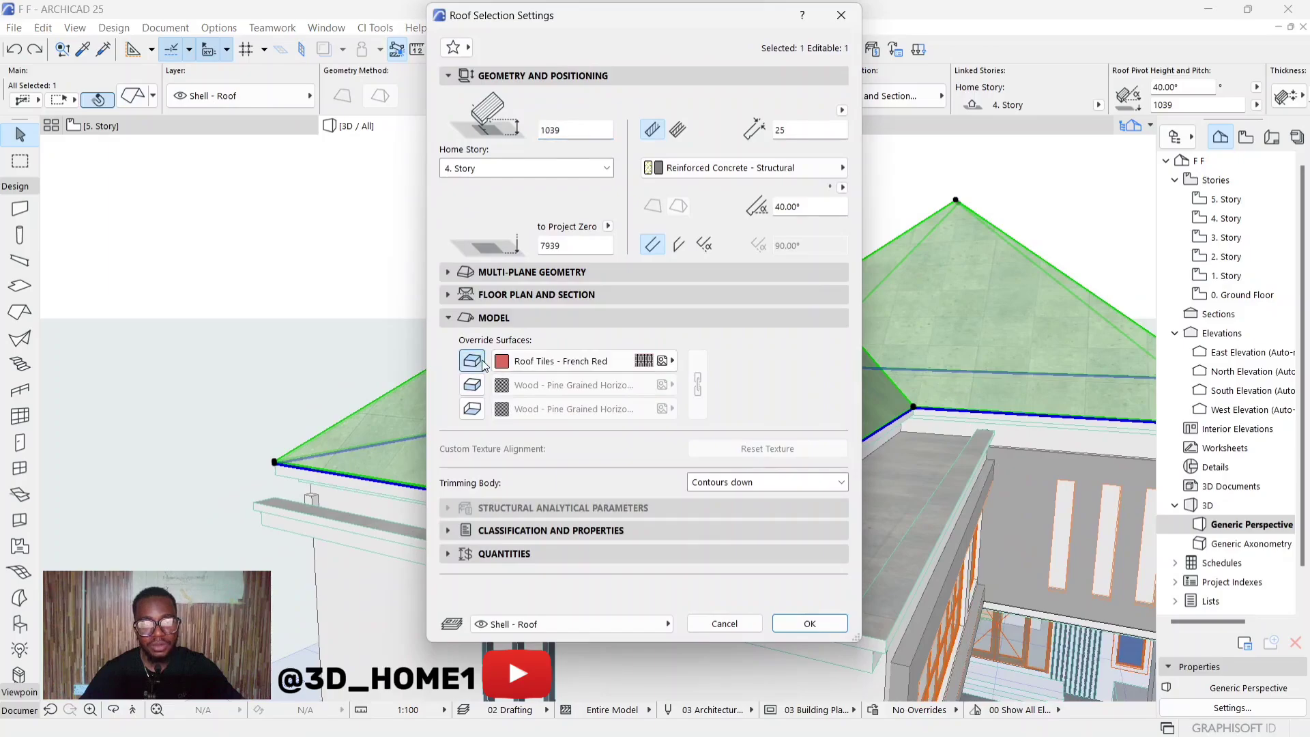
{"action": "left_click", "coordinate": [777, 623]}
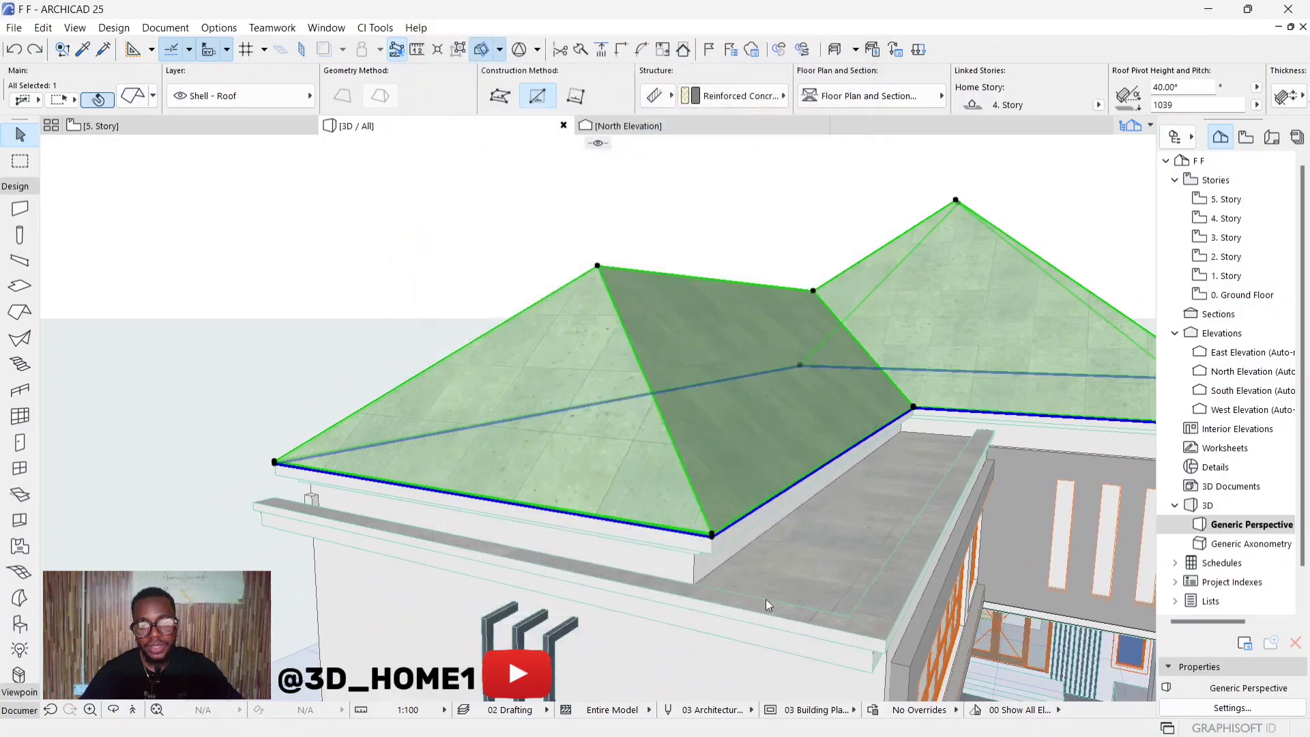
{"action": "key", "text": "Escape"}
Step: Reselect the front hip roof and open CI Tools Roof Coverings settings for it
{"action": "middle_click_drag", "start_coordinate": [612, 442], "coordinate": [635, 404], "text": "shift"}
{"action": "scroll", "coordinate": [606, 401], "scroll_direction": "up", "scroll_amount": 3}
{"action": "scroll", "coordinate": [607, 402], "scroll_direction": "up", "scroll_amount": 2}
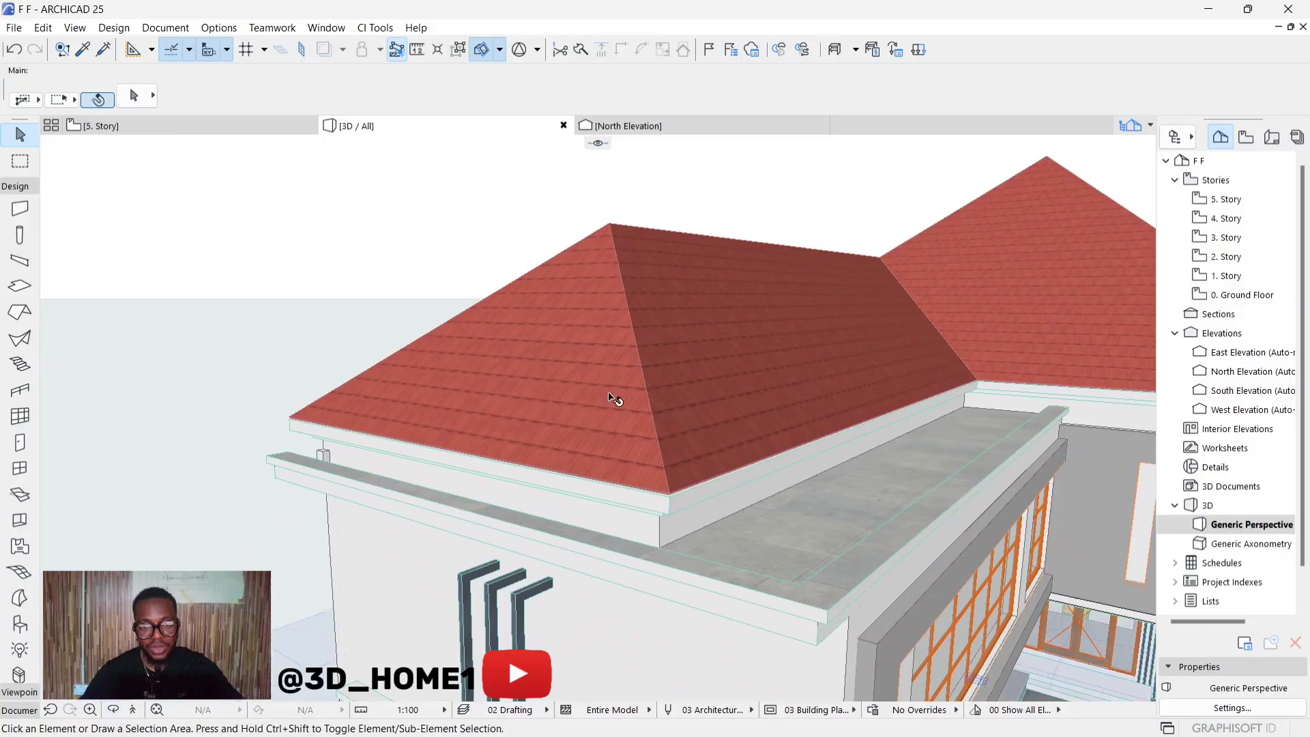
{"action": "left_click", "coordinate": [626, 381]}
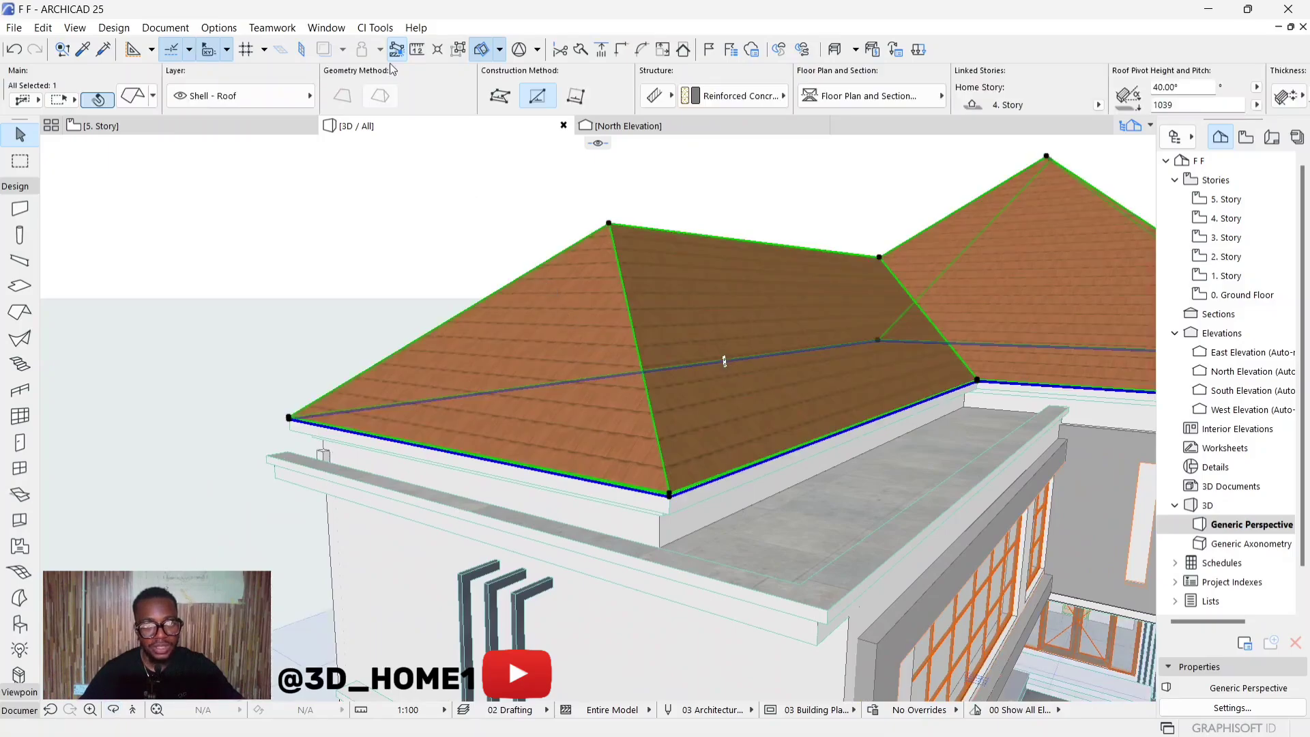
{"action": "left_click", "coordinate": [525, 247]}
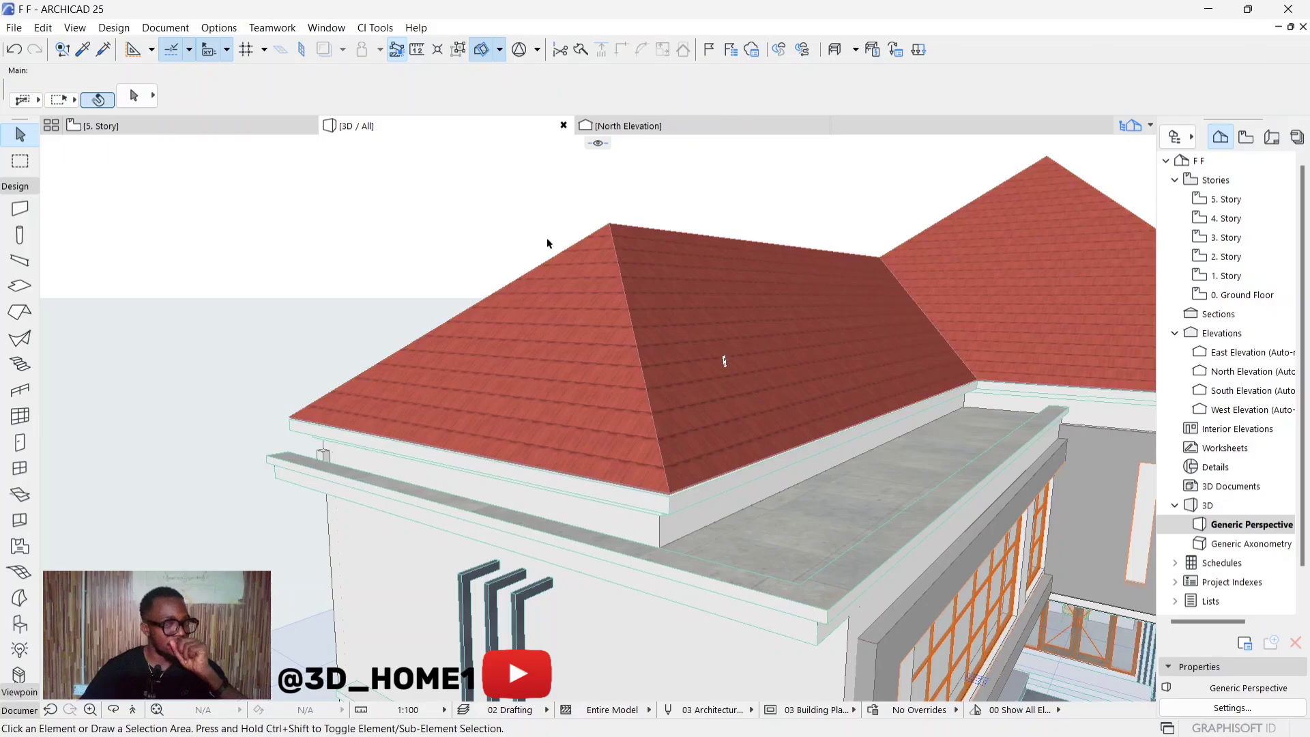
{"action": "left_click", "coordinate": [649, 311]}
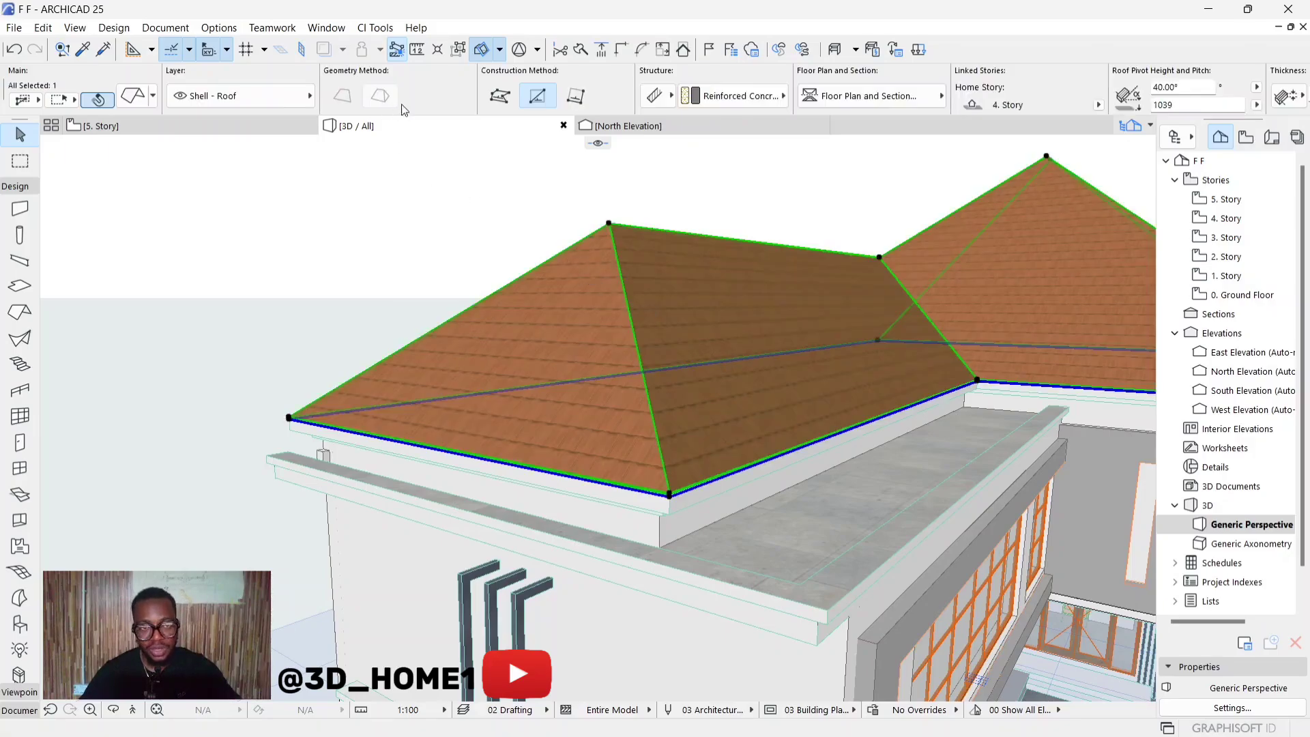
{"action": "left_click", "coordinate": [378, 31]}
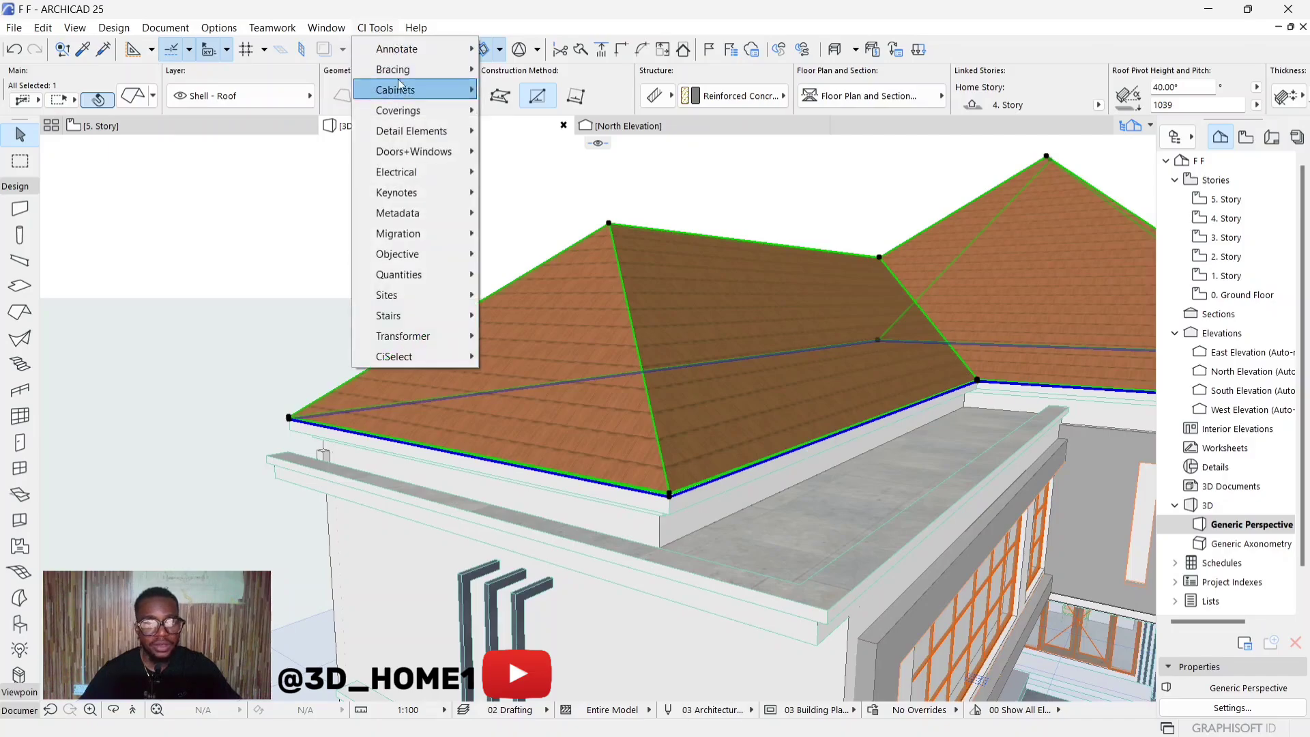
{"action": "mouse_move", "coordinate": [426, 113]}
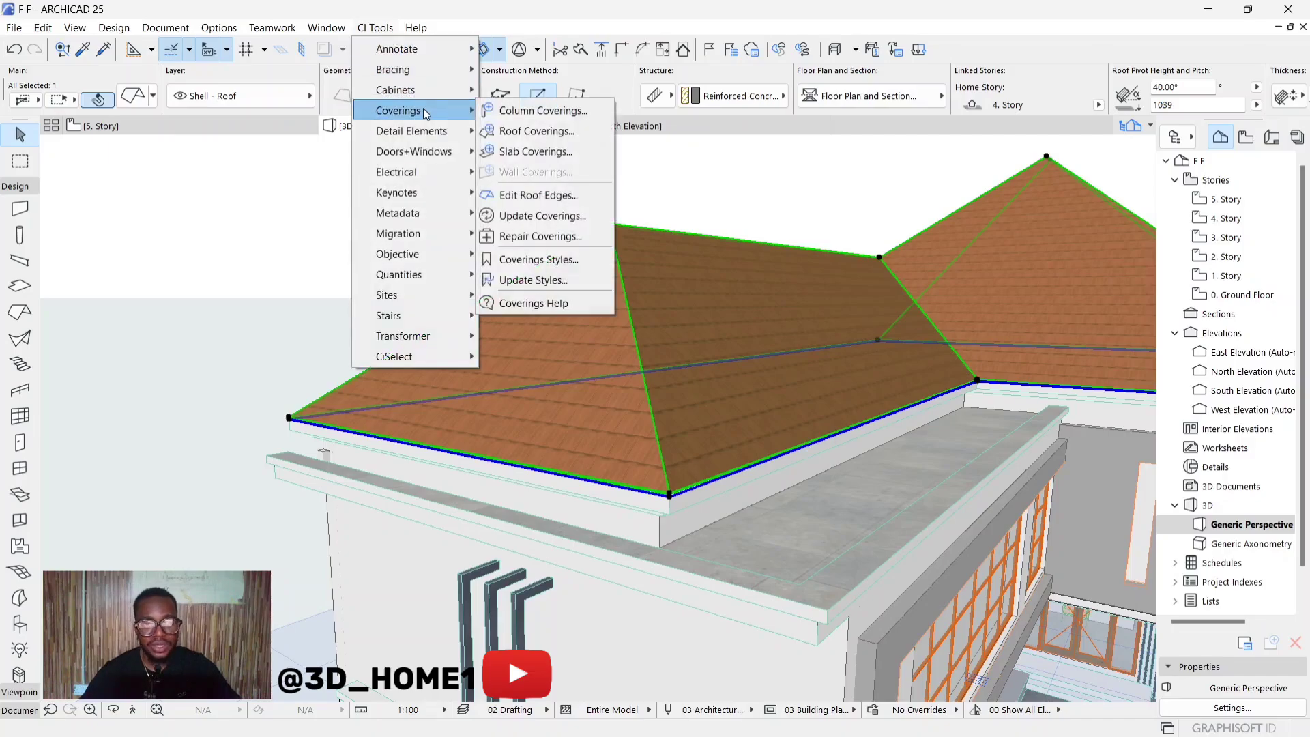
{"action": "left_click", "coordinate": [538, 129]}
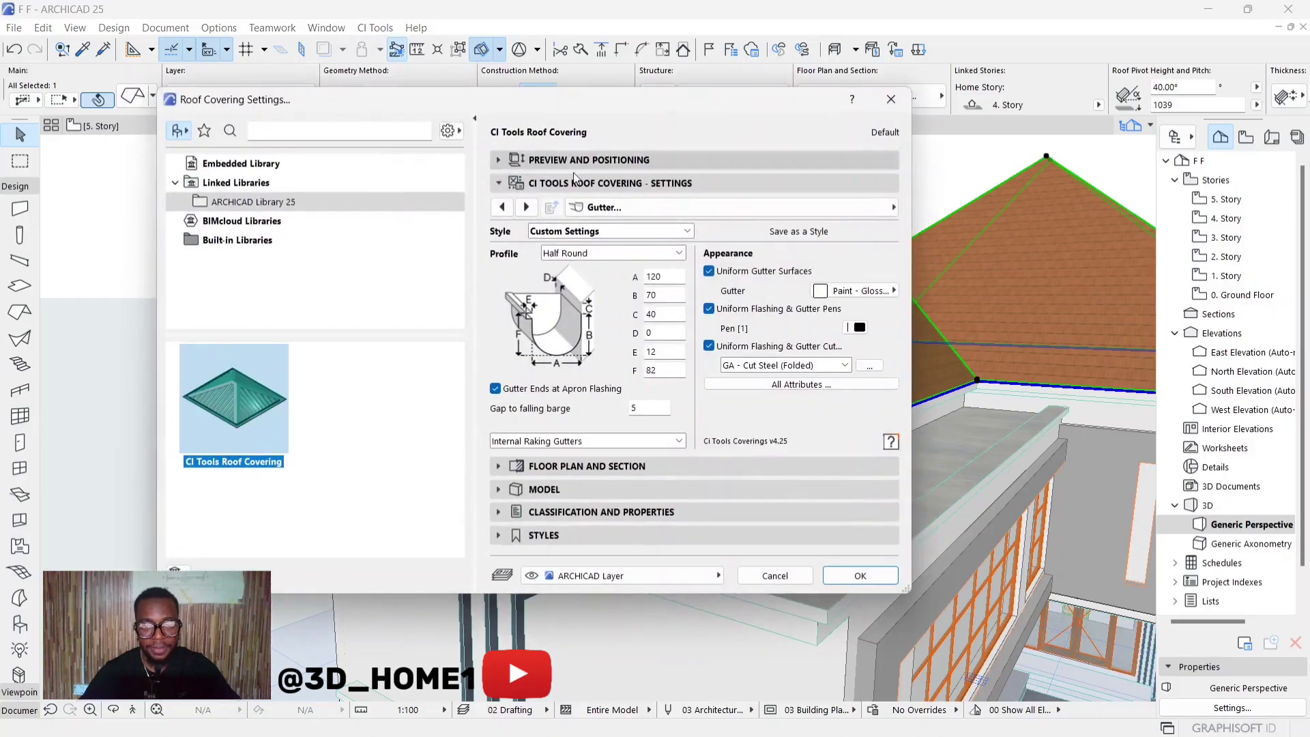
Step: Page back to Configuration, then forward to the Cladding page (Corrugate, A 76, B 25, C 40)
{"action": "left_click", "coordinate": [502, 207]}
{"action": "left_click", "coordinate": [501, 207]}
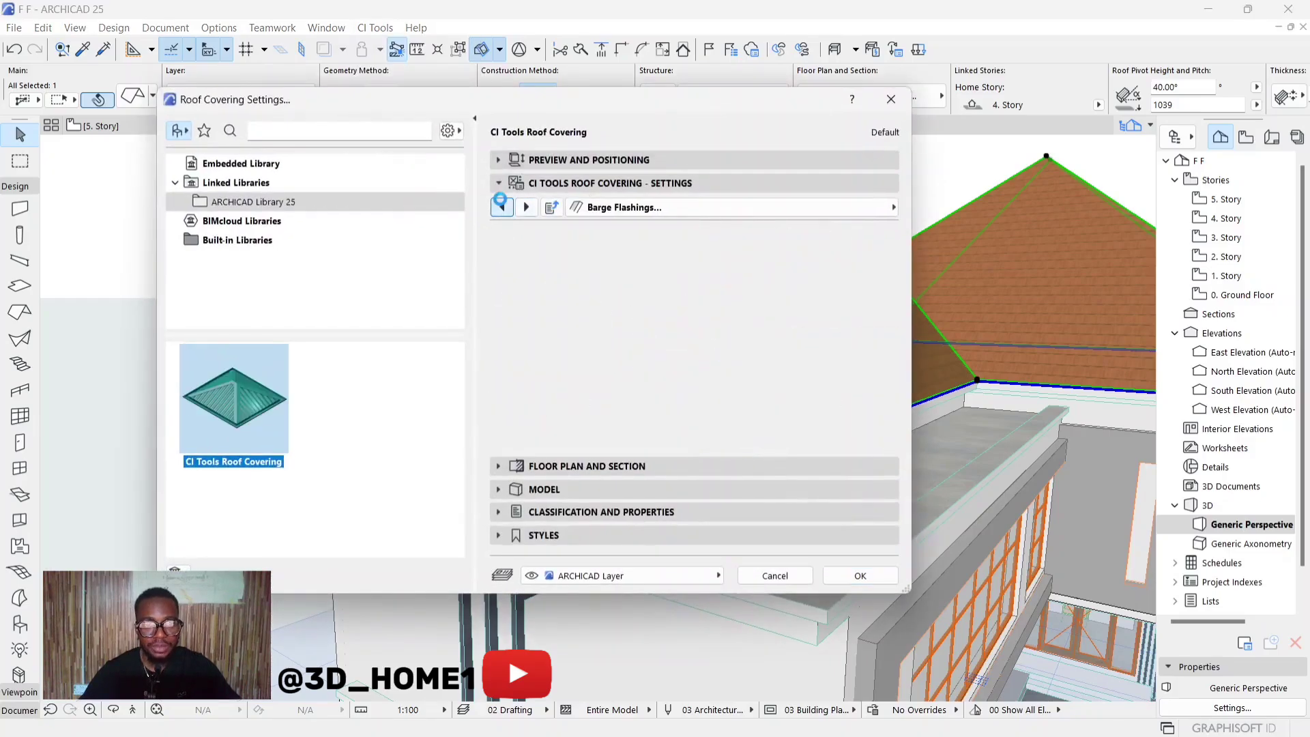
{"action": "left_click", "coordinate": [501, 207]}
{"action": "left_click", "coordinate": [502, 205]}
{"action": "left_click", "coordinate": [502, 205]}
{"action": "left_click", "coordinate": [502, 206]}
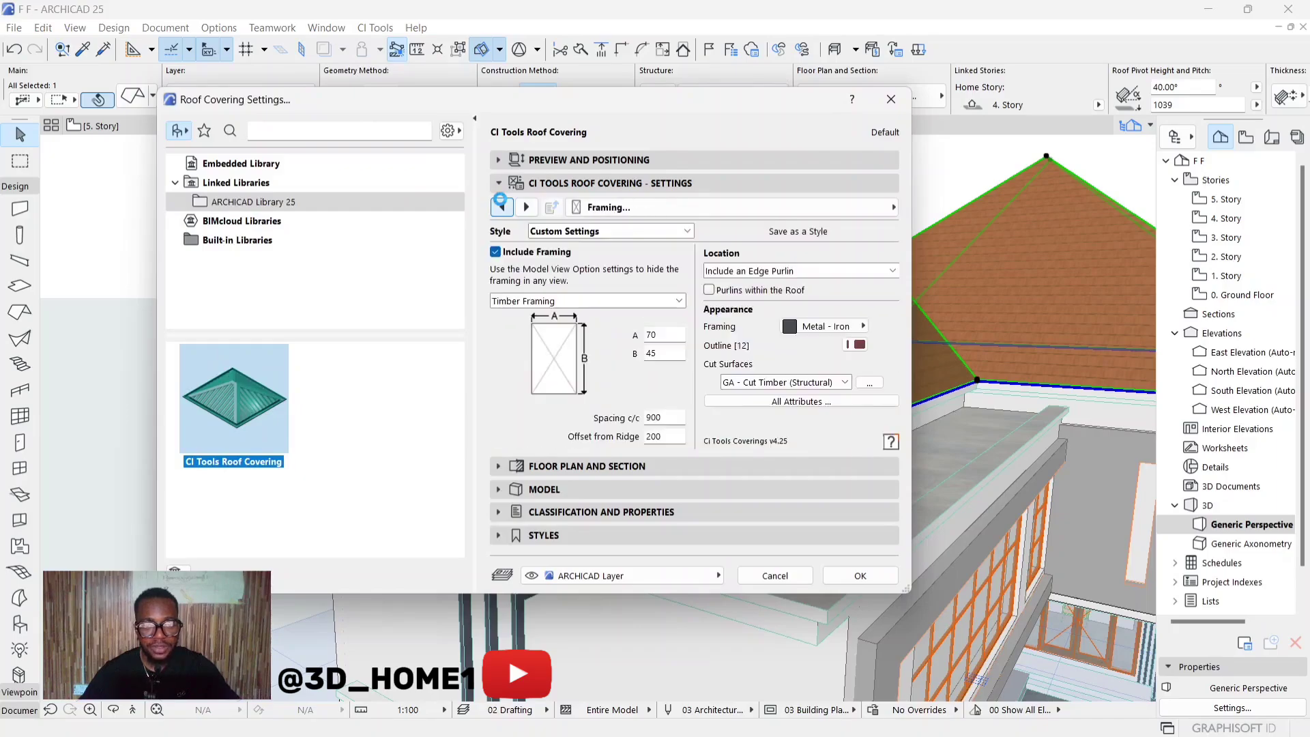
{"action": "left_click", "coordinate": [501, 205]}
{"action": "left_click", "coordinate": [501, 206]}
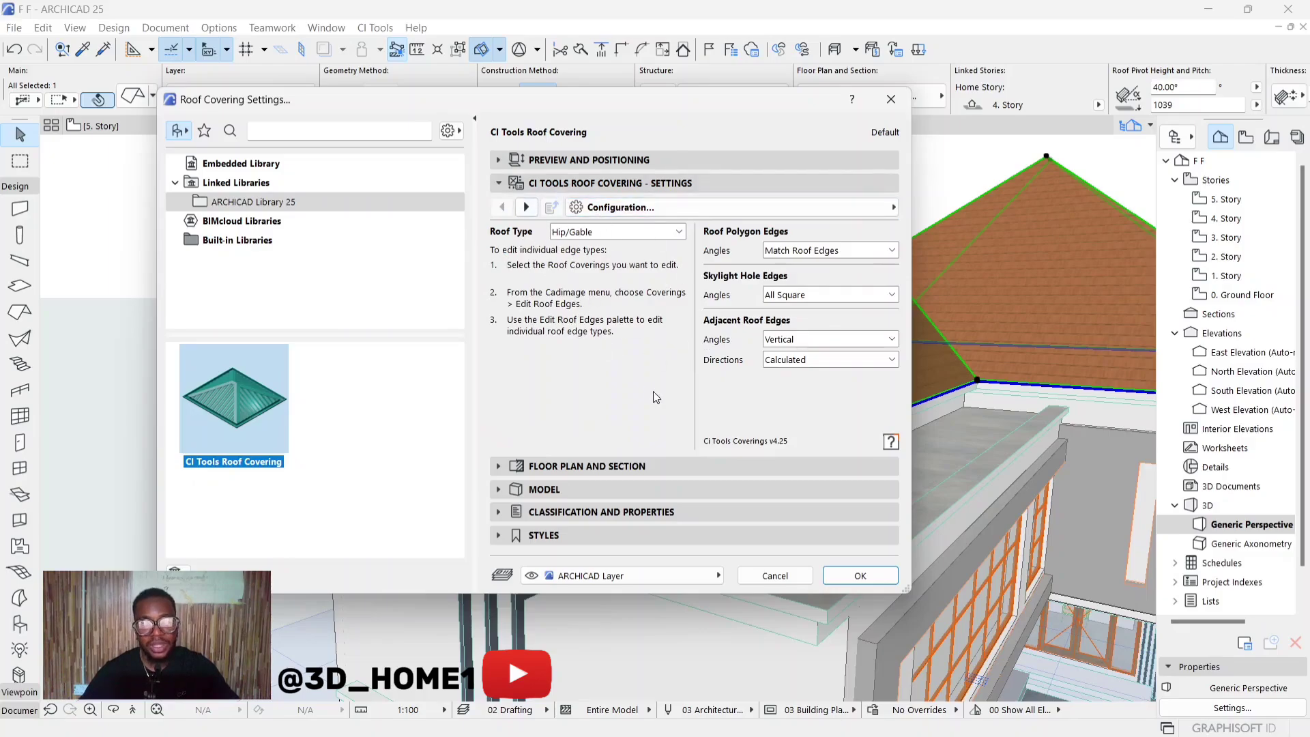
{"action": "left_click", "coordinate": [528, 208]}
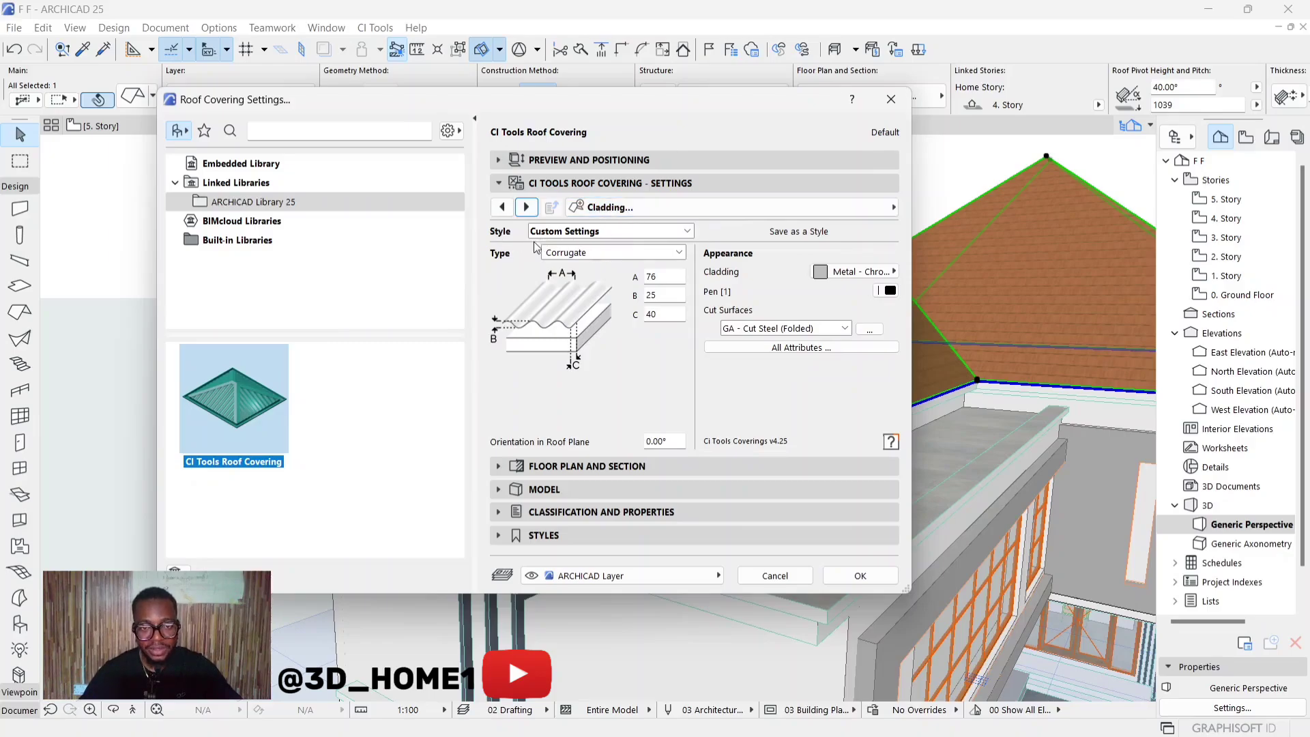
Step: Choose the preset Corrugate cladding style from the Style list
{"action": "left_click", "coordinate": [596, 233]}
{"action": "left_click", "coordinate": [596, 233]}
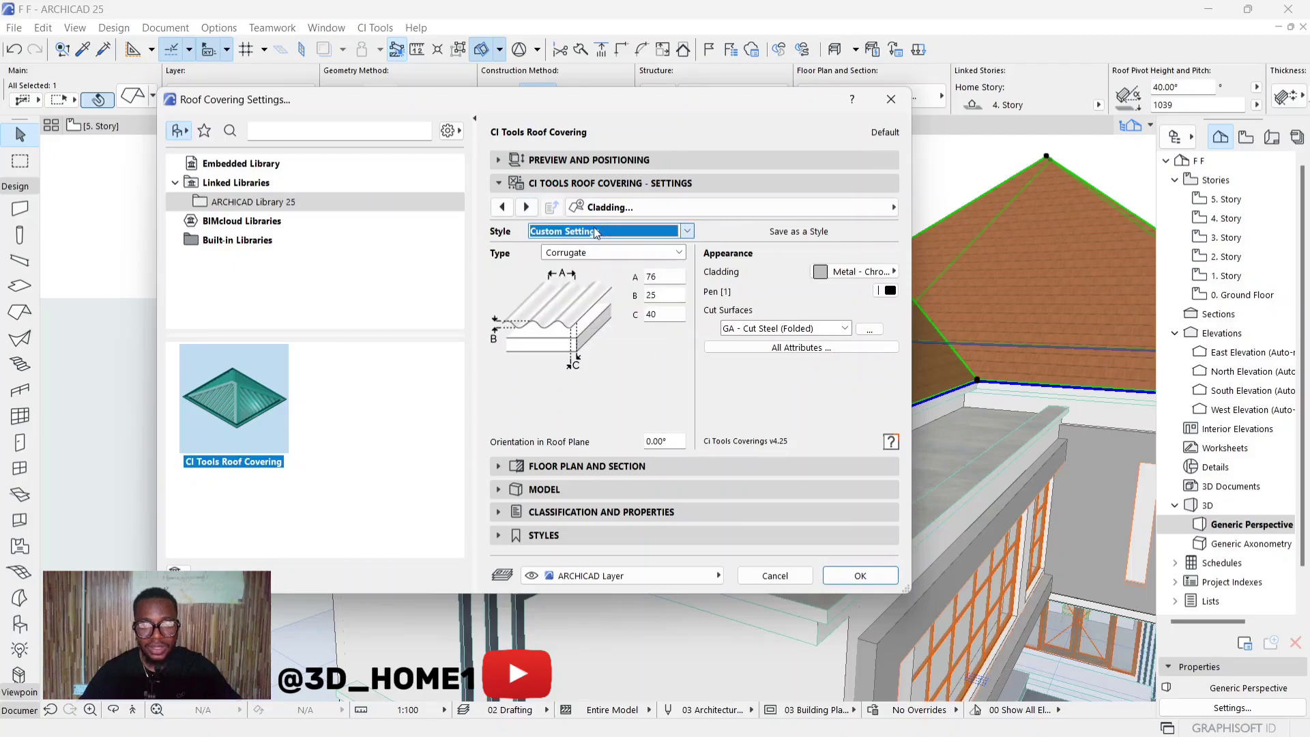
{"action": "left_click", "coordinate": [597, 254]}
{"action": "left_click", "coordinate": [596, 253]}
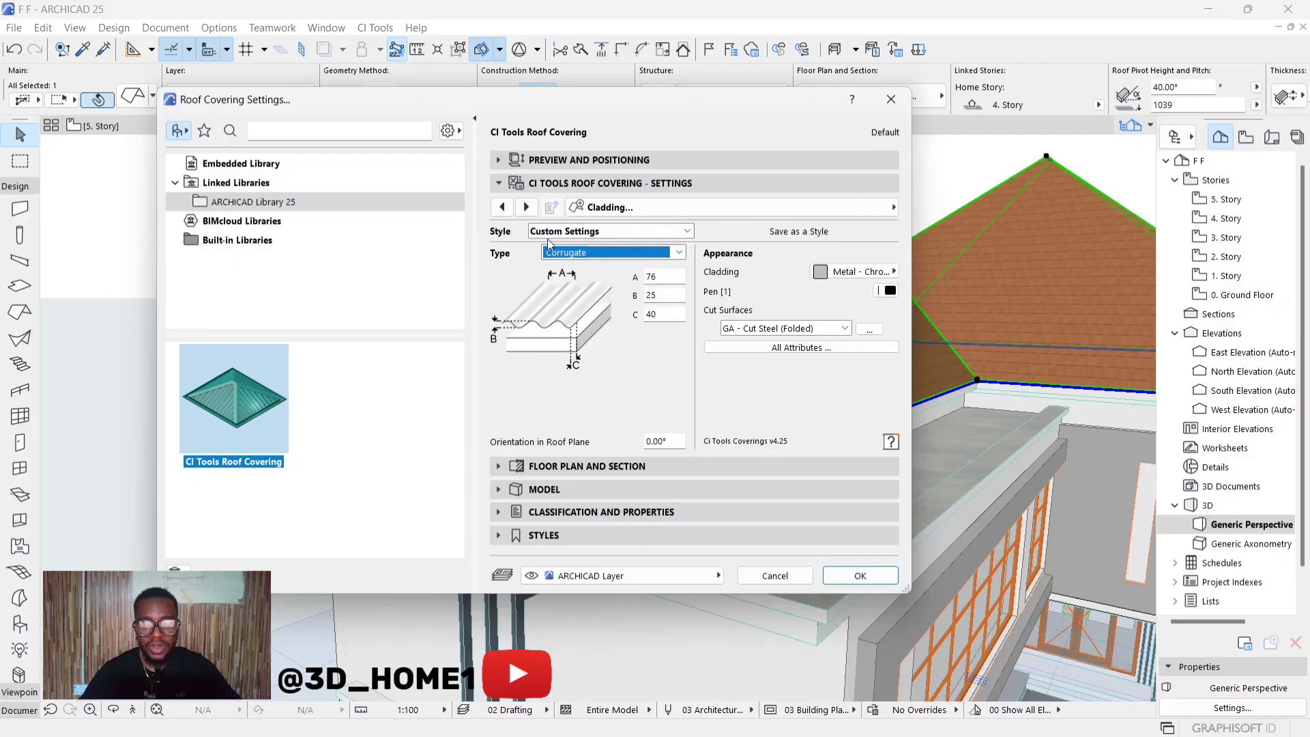
{"action": "left_click", "coordinate": [600, 232]}
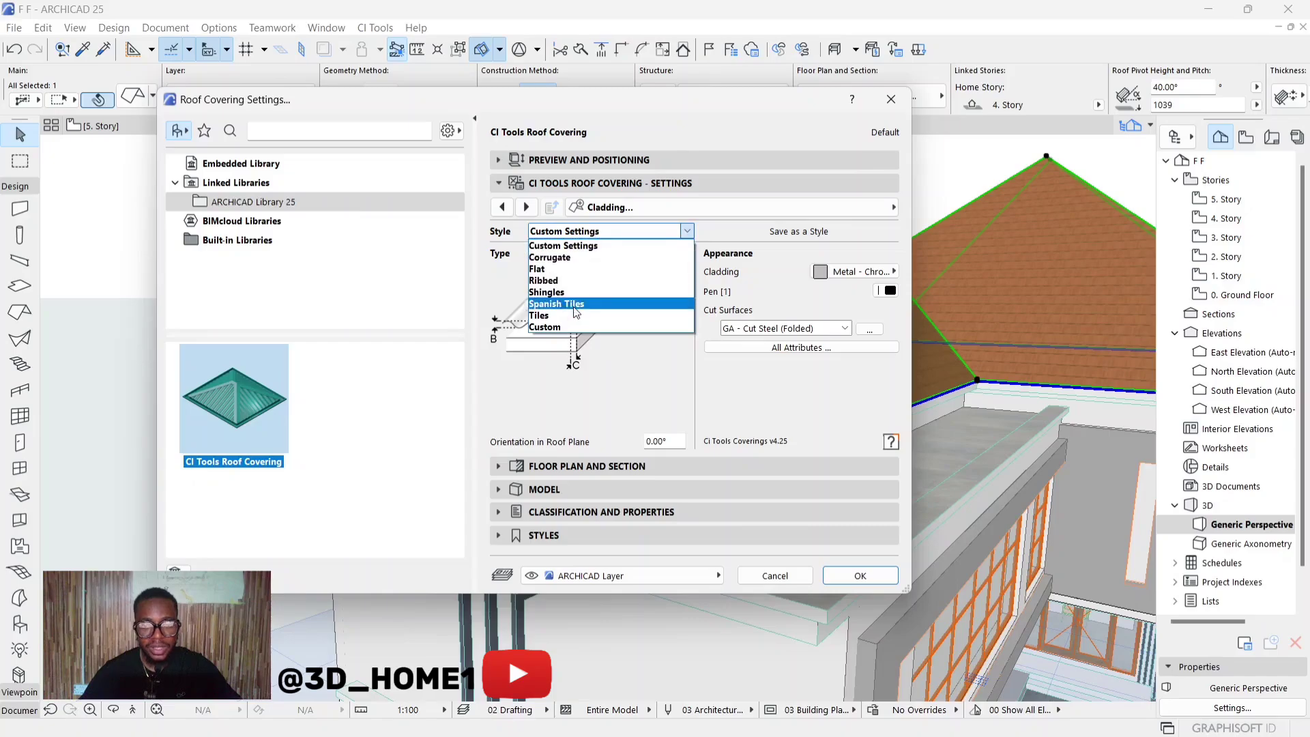
{"action": "left_click", "coordinate": [556, 259]}
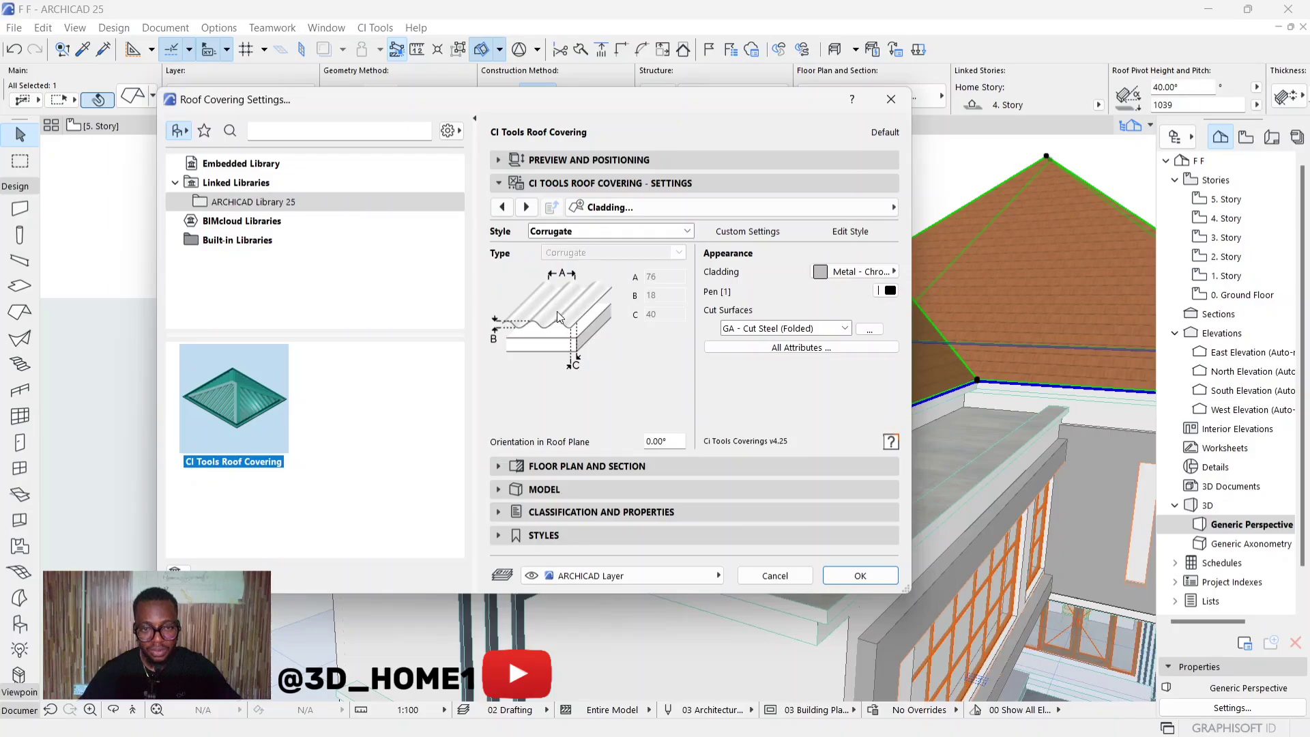
Step: Try the Flat, Ribbed and Custom Settings styles, then return to Corrugate (A 76, B 18, C 40)
{"action": "left_click", "coordinate": [563, 235]}
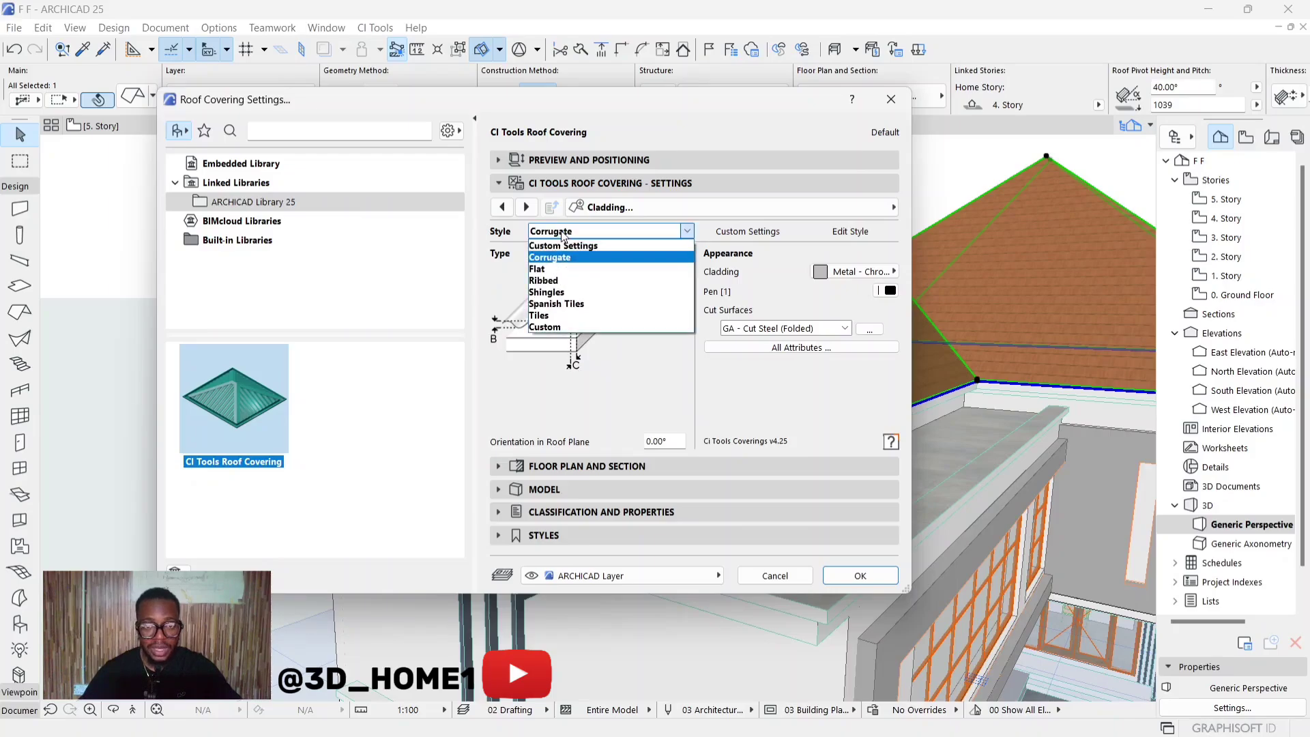
{"action": "left_click", "coordinate": [554, 269]}
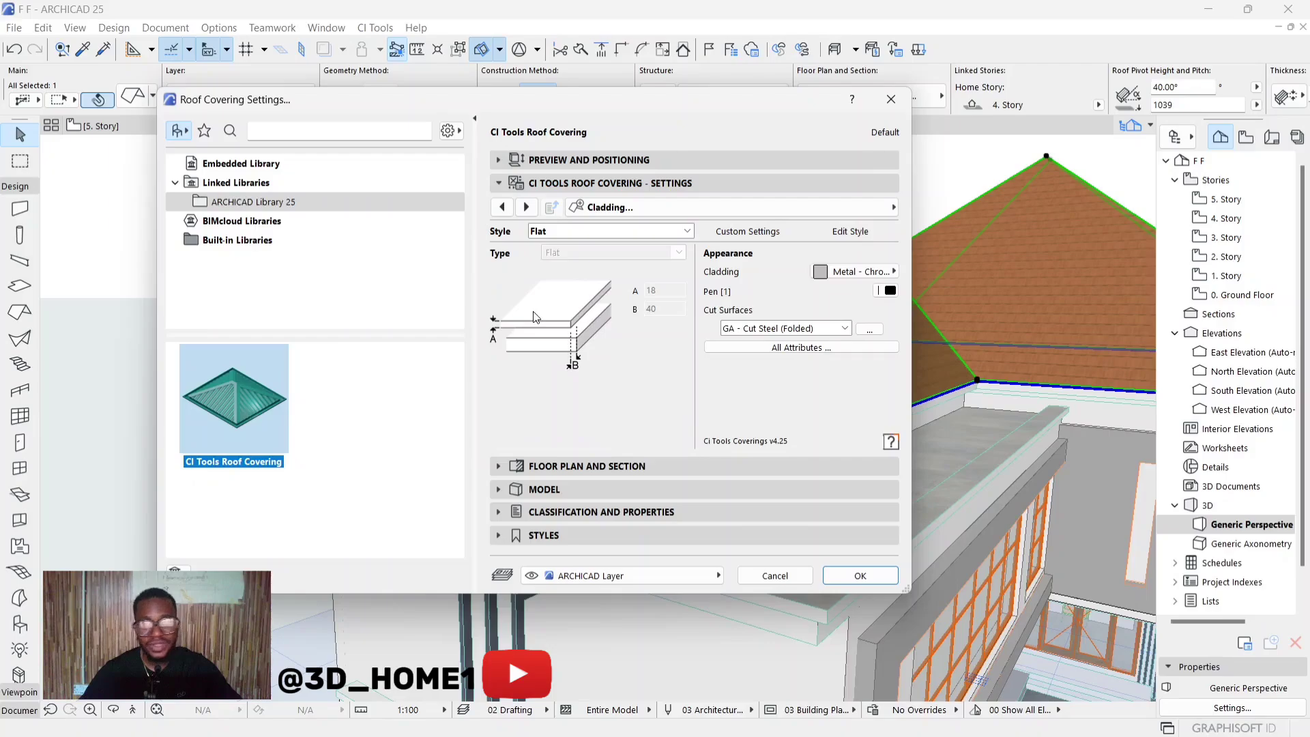
{"action": "left_click", "coordinate": [559, 233]}
{"action": "left_click", "coordinate": [566, 280]}
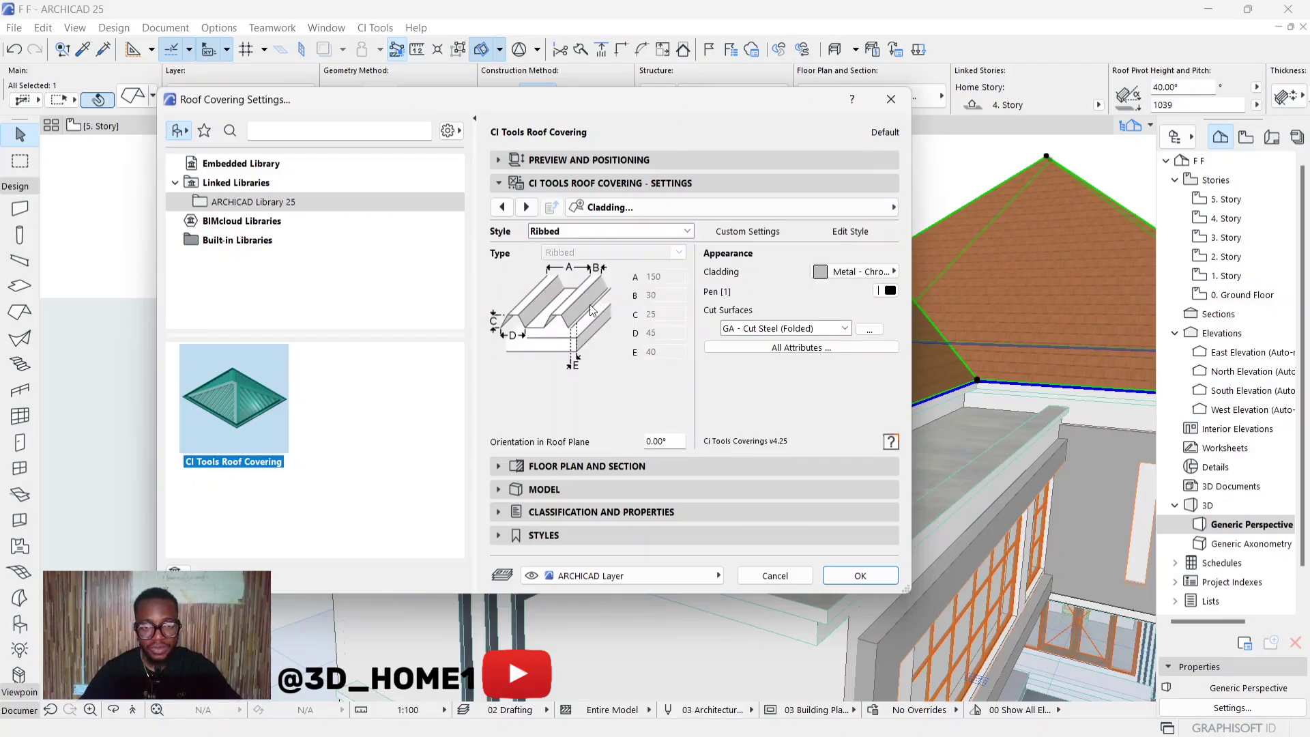
{"action": "left_click", "coordinate": [575, 240]}
{"action": "left_click", "coordinate": [572, 248]}
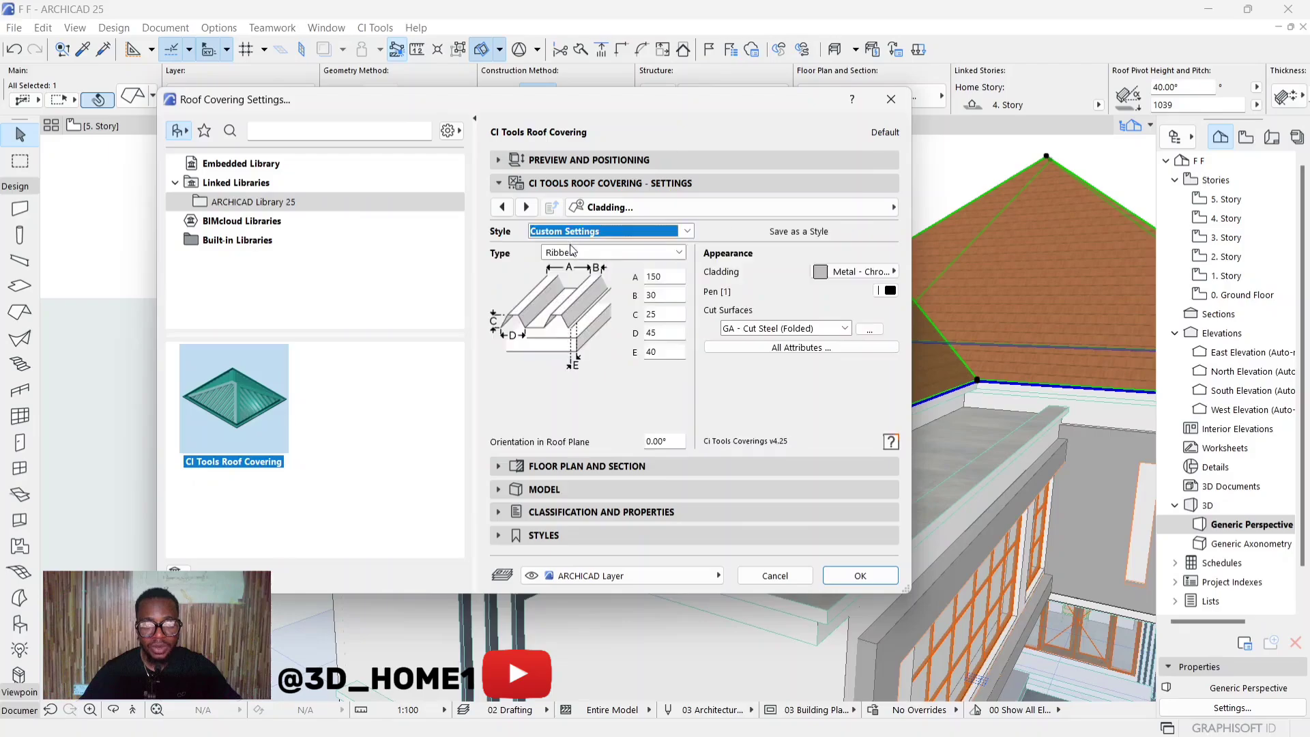
{"action": "left_click", "coordinate": [577, 235]}
{"action": "left_click", "coordinate": [576, 262]}
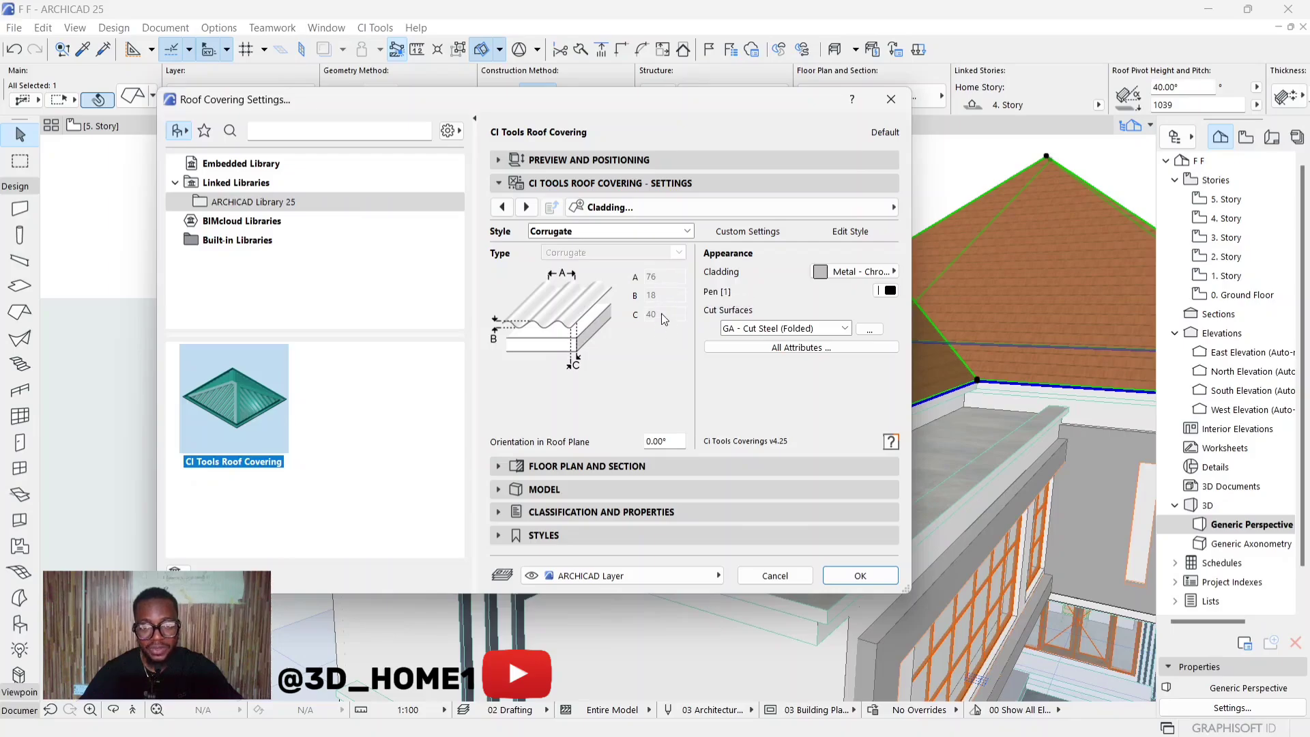
Step: Switch the cladding style between Custom Settings and Ribbed, ending on Custom Settings
{"action": "left_click", "coordinate": [629, 231]}
{"action": "left_click", "coordinate": [629, 230]}
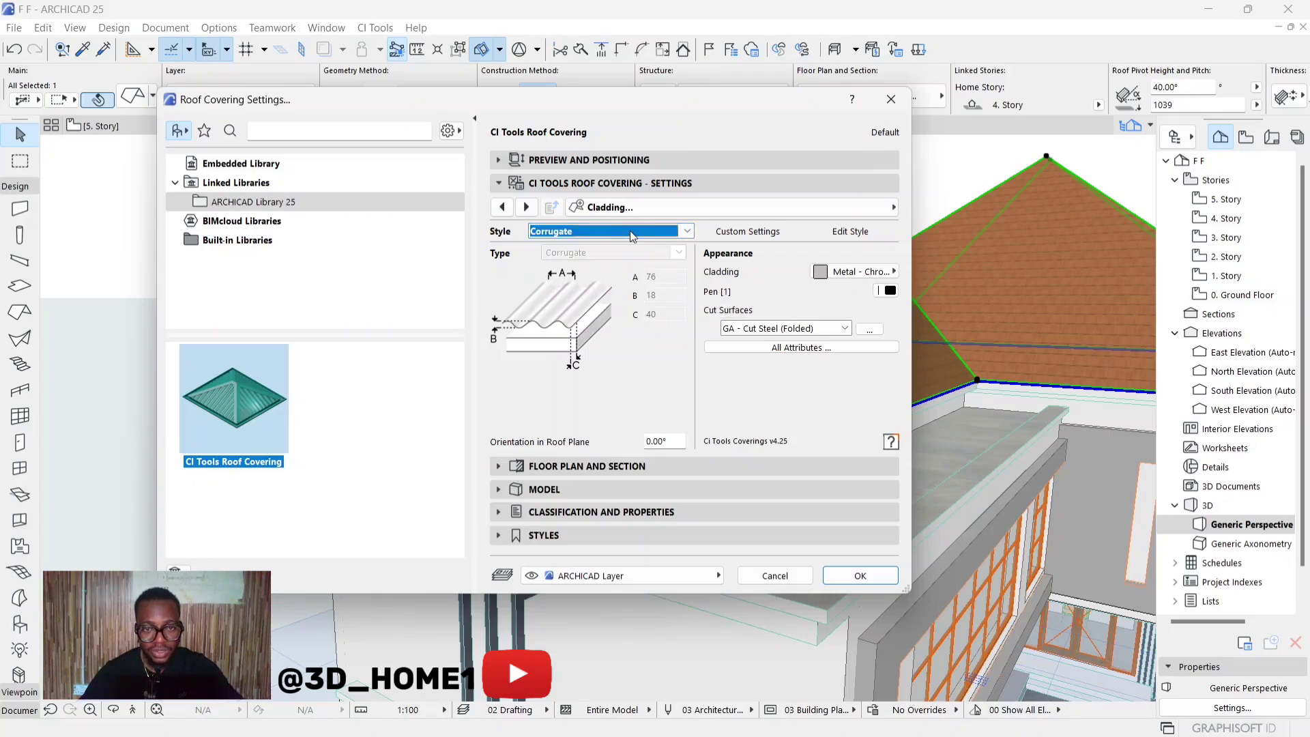
{"action": "left_click", "coordinate": [629, 230]}
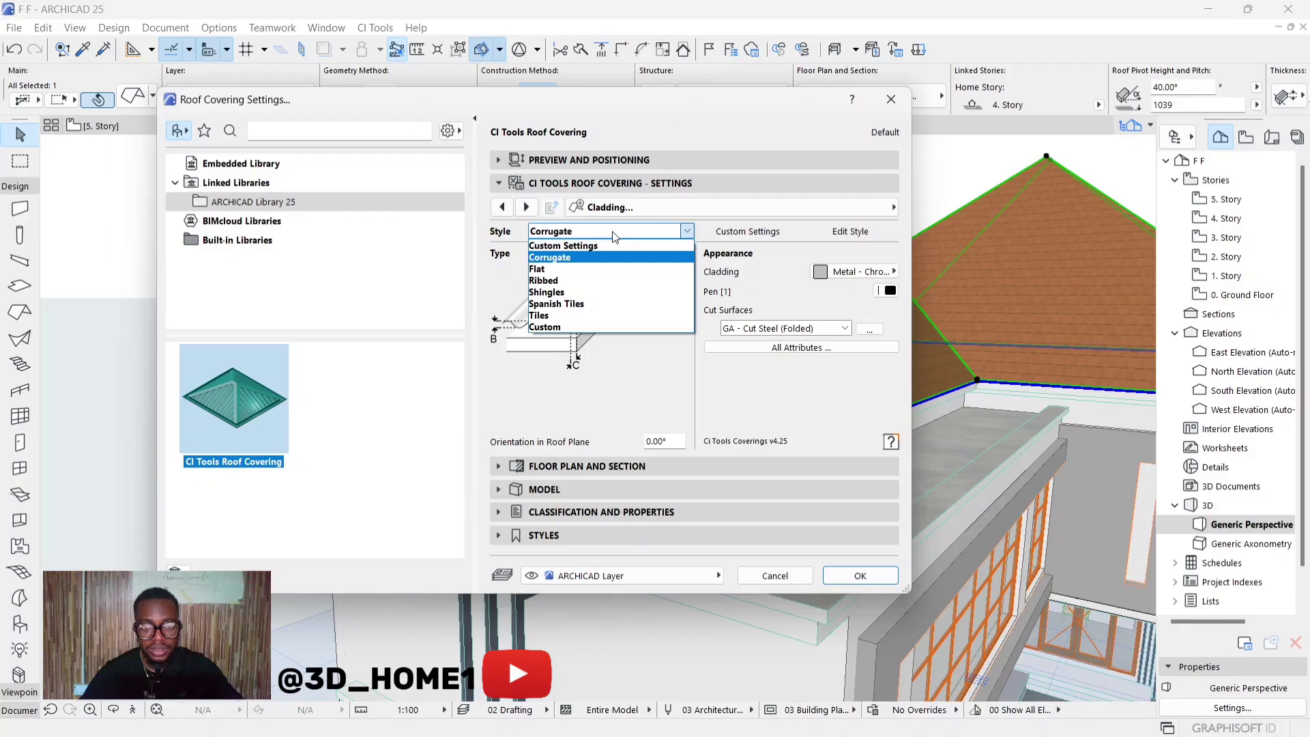
{"action": "left_click", "coordinate": [563, 247]}
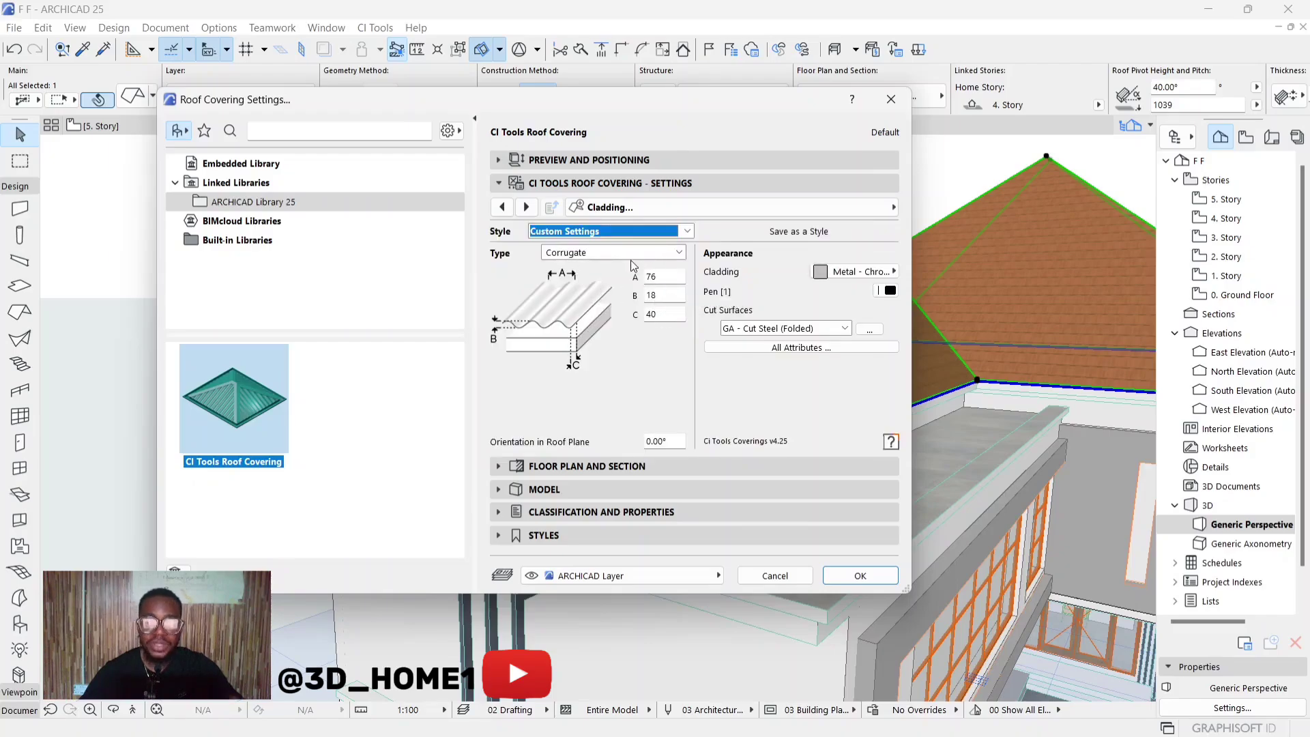
{"action": "left_click", "coordinate": [625, 232]}
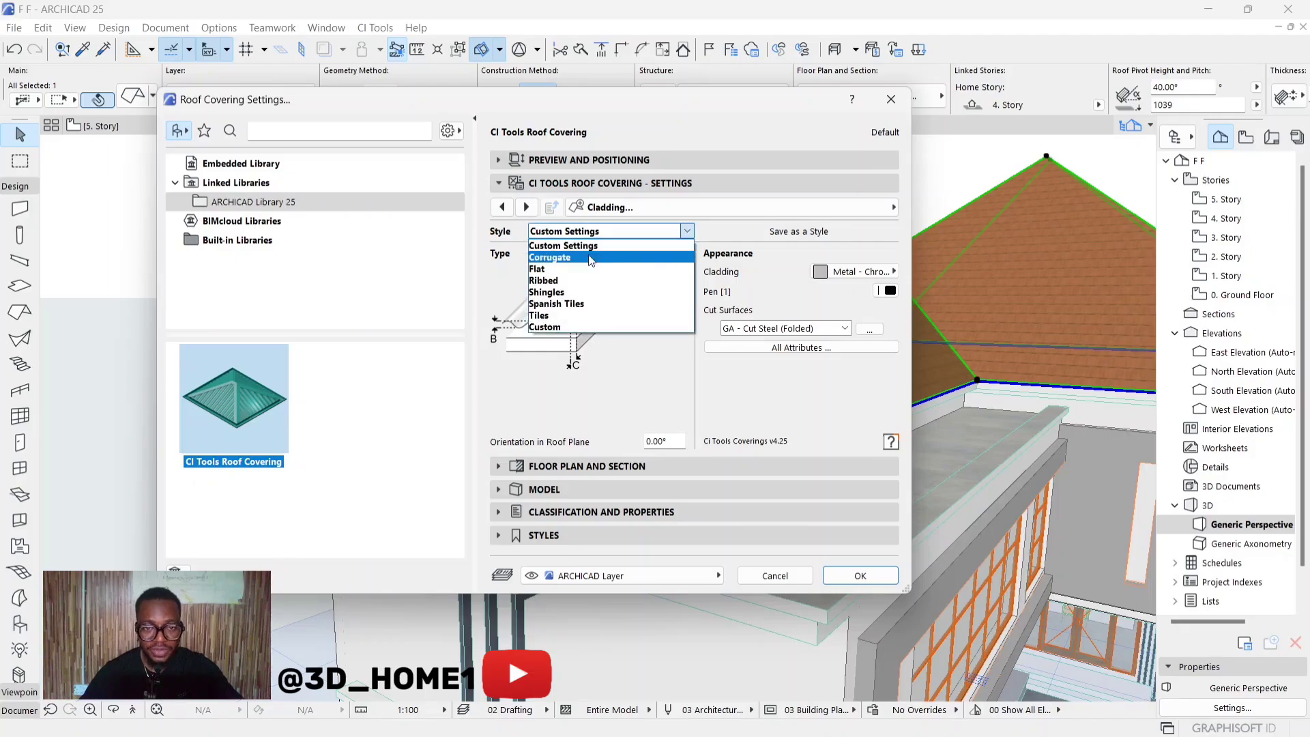
{"action": "left_click", "coordinate": [552, 283]}
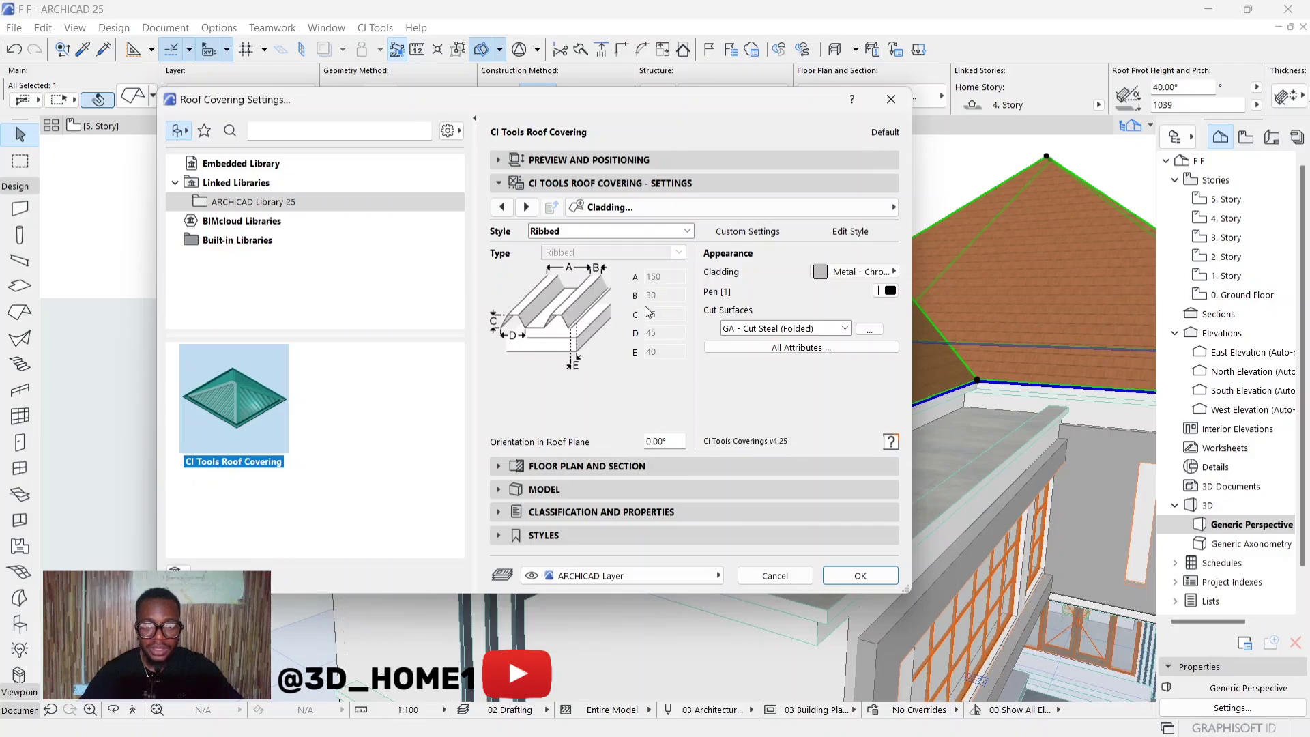
{"action": "left_click", "coordinate": [578, 230]}
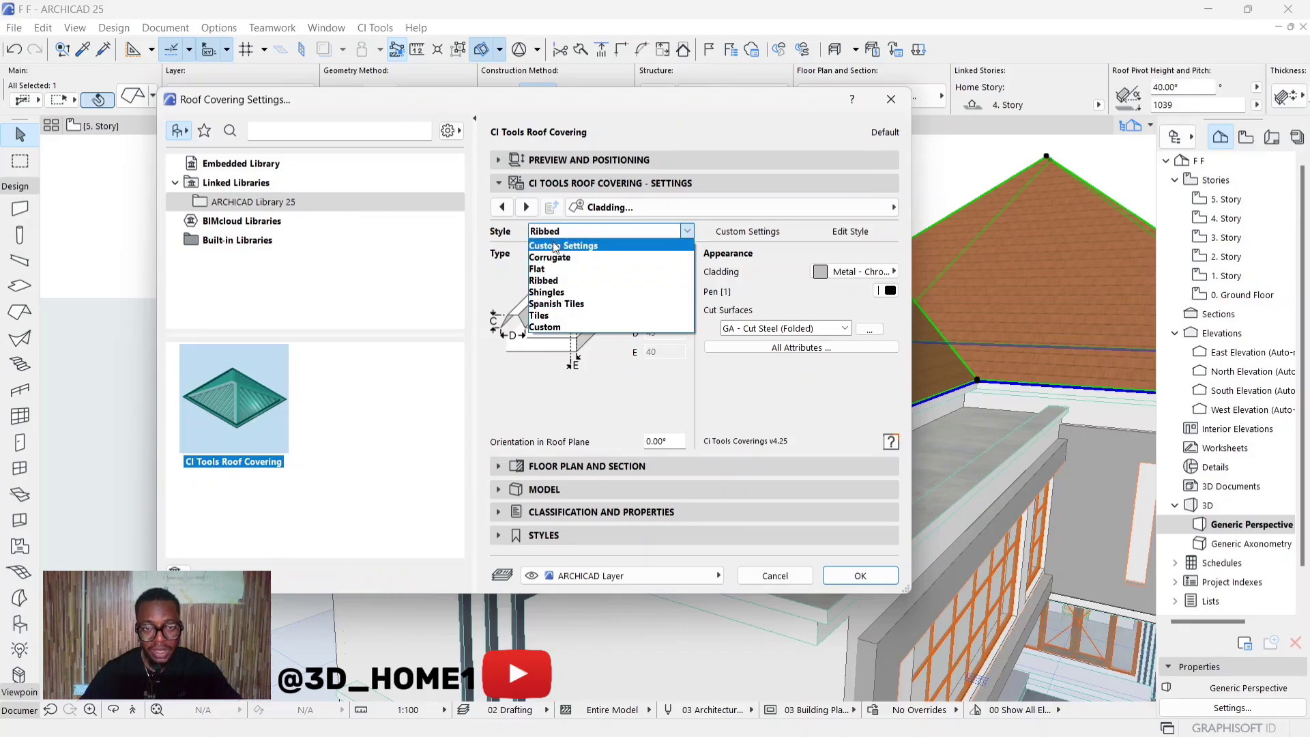
{"action": "left_click", "coordinate": [598, 247]}
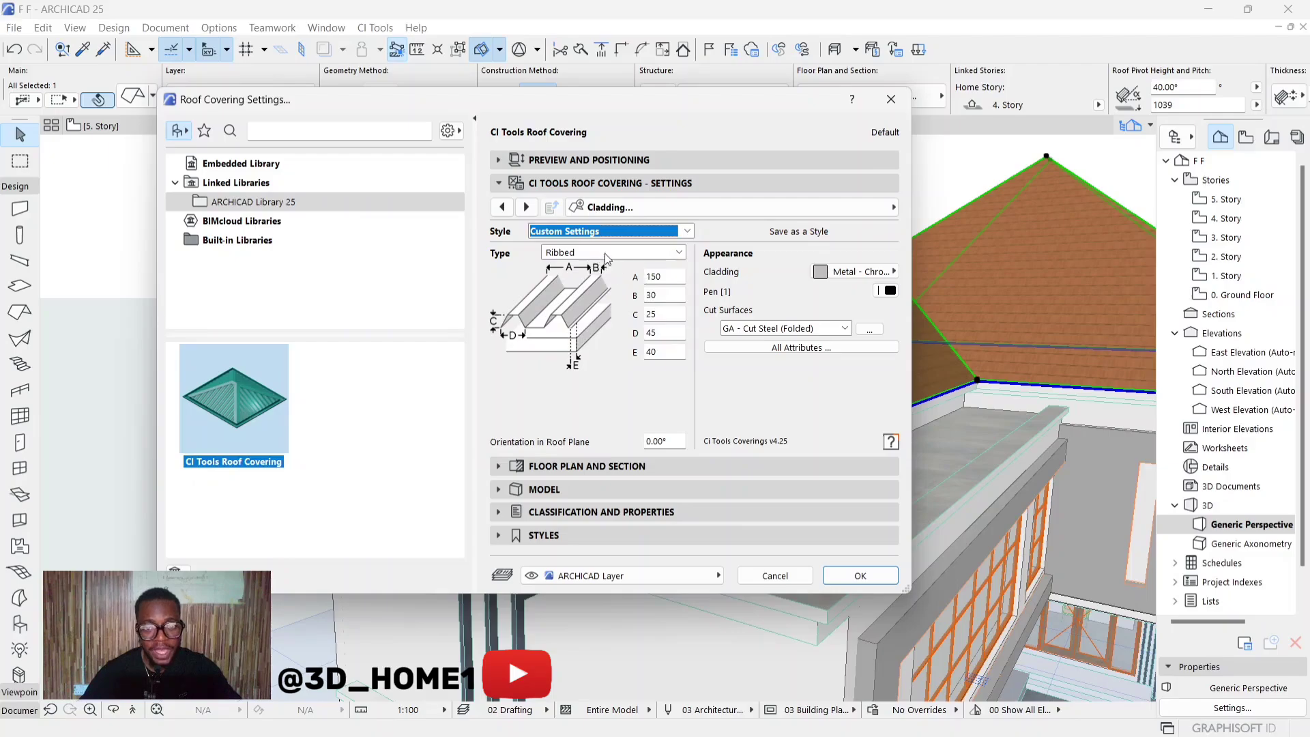
Step: Try the Shingle covering type and Spanish Tiles style, then return to Custom Settings
{"action": "left_click", "coordinate": [592, 253]}
{"action": "left_click", "coordinate": [591, 255]}
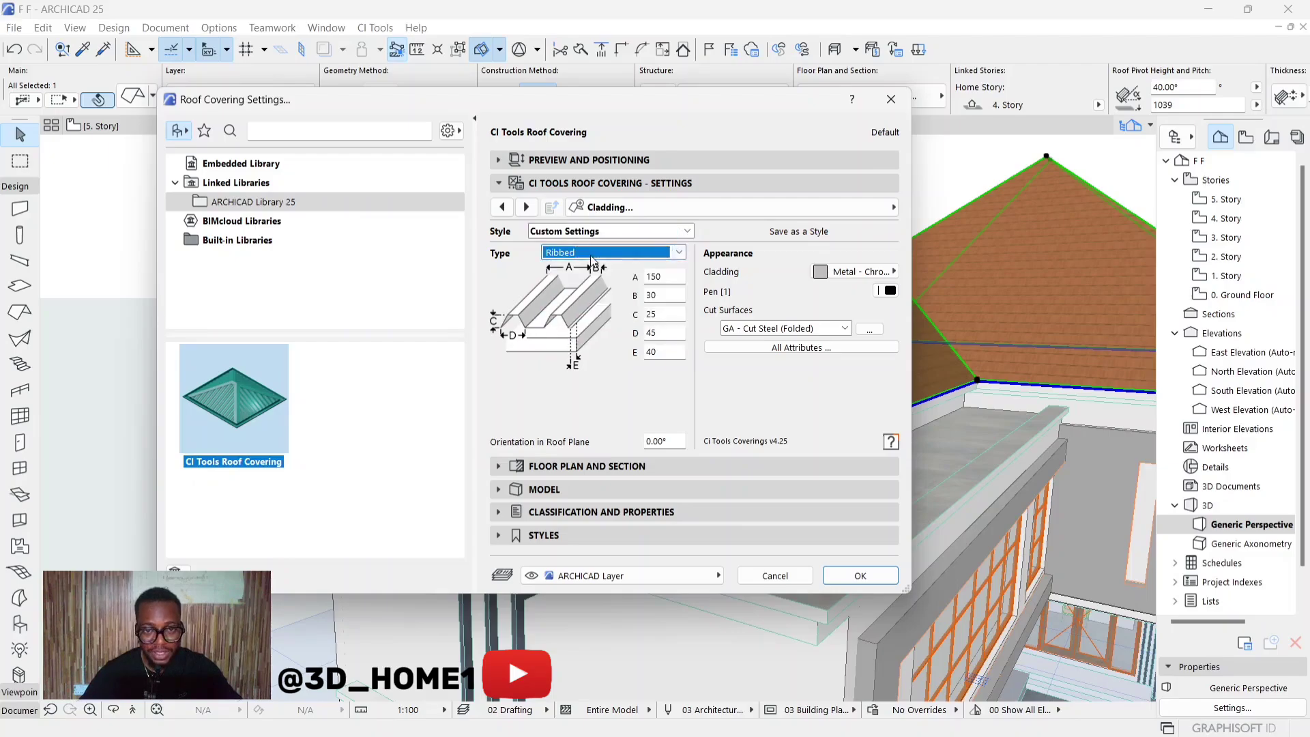
{"action": "left_click", "coordinate": [591, 254]}
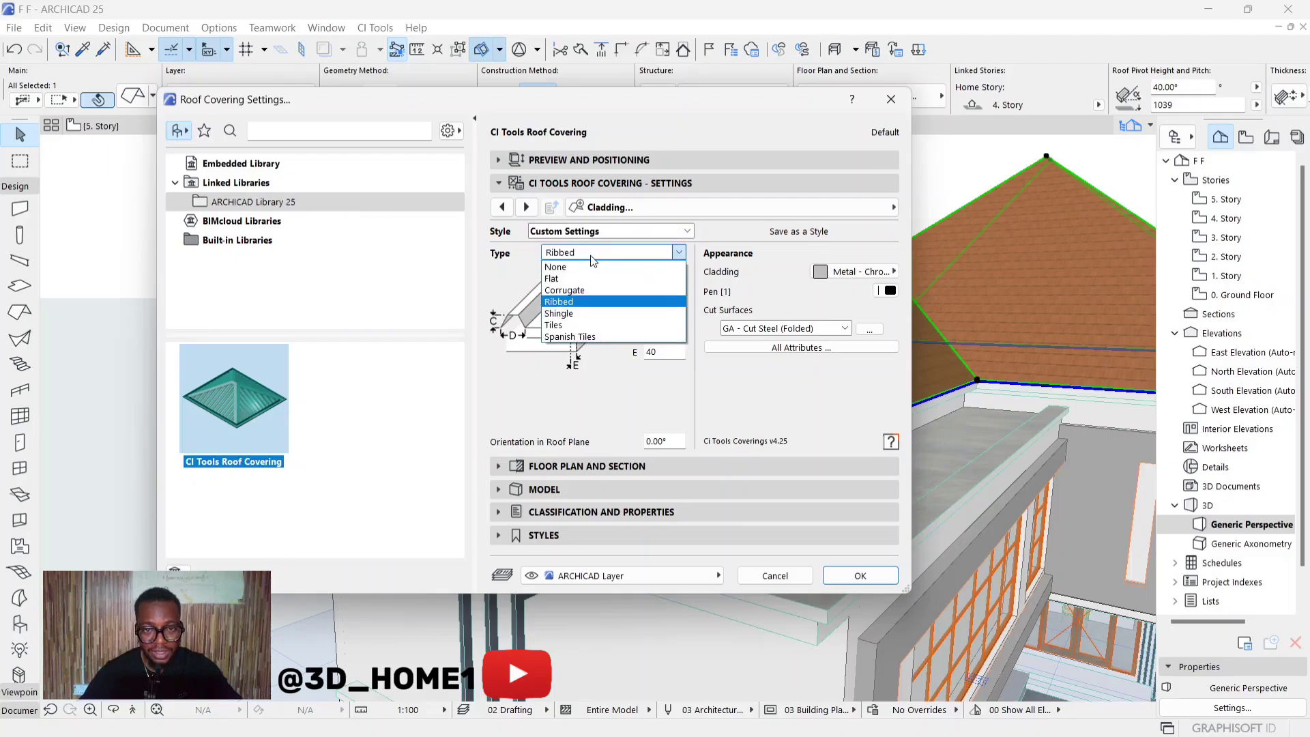
{"action": "left_click", "coordinate": [567, 317]}
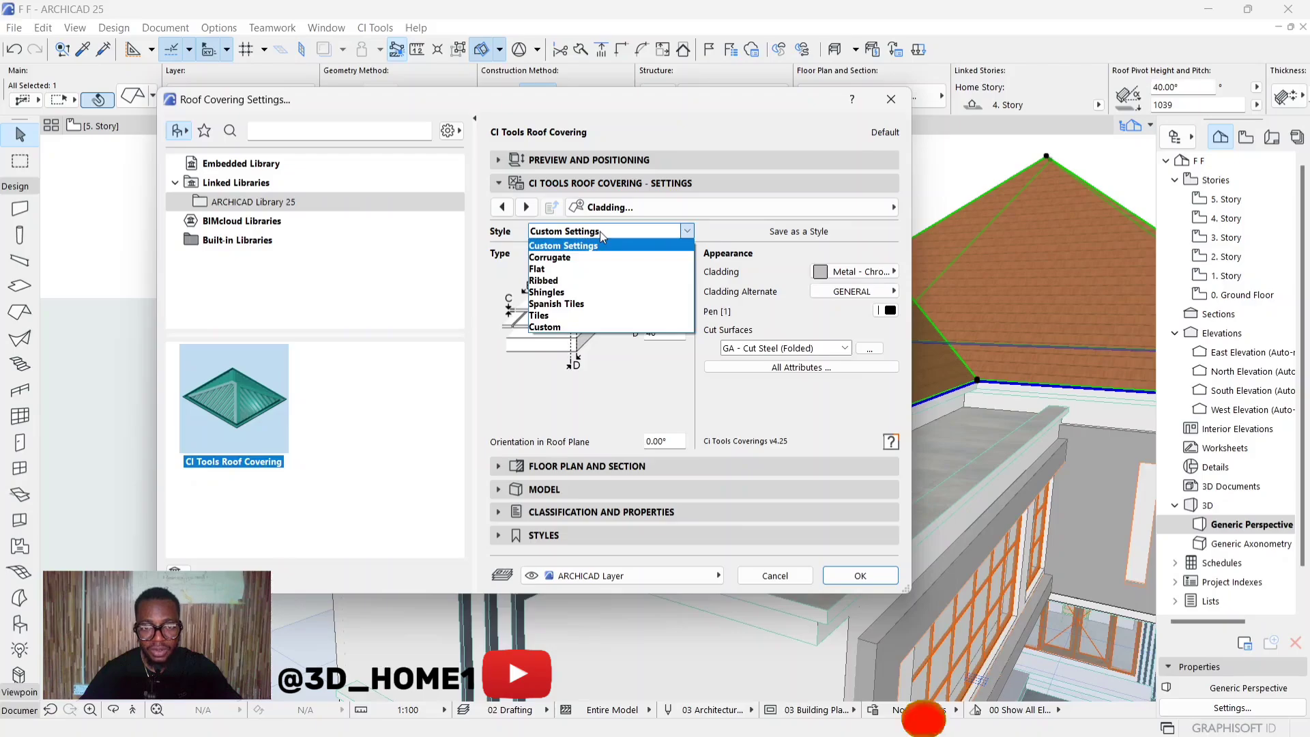
{"action": "left_click", "coordinate": [600, 231]}
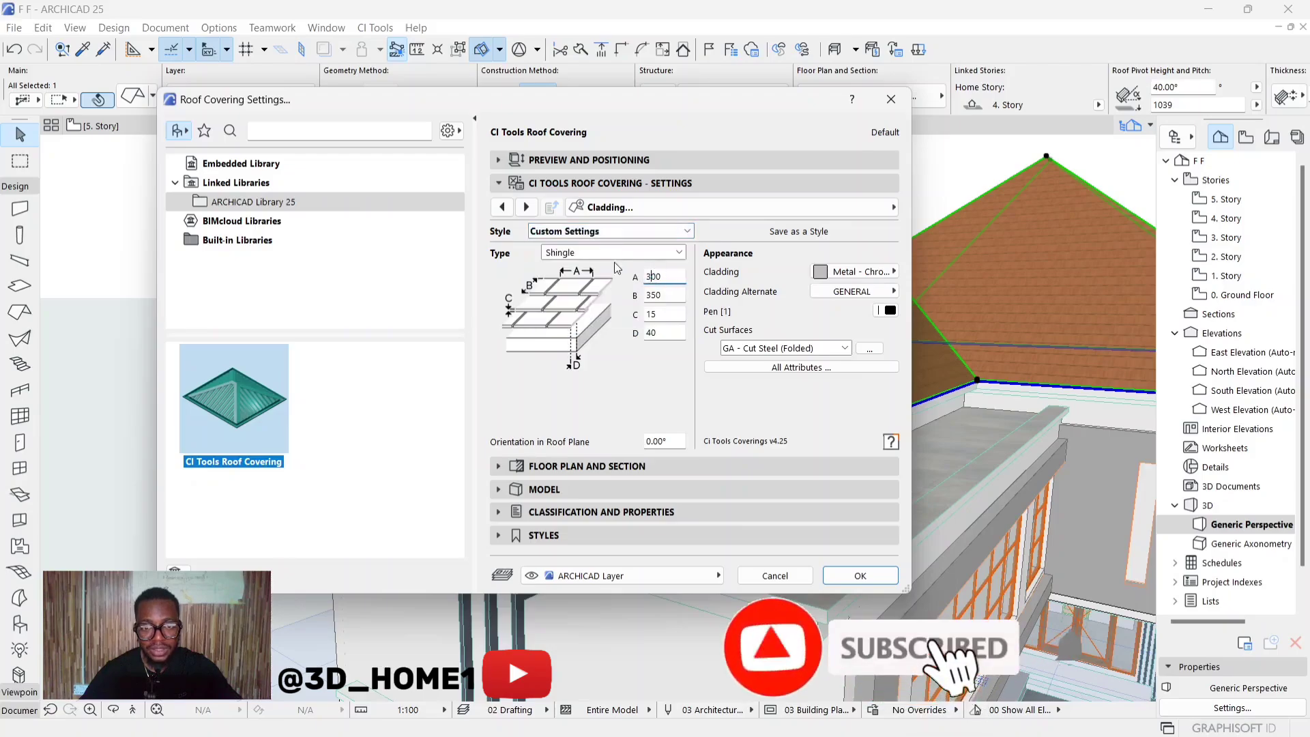
{"action": "left_click", "coordinate": [601, 231]}
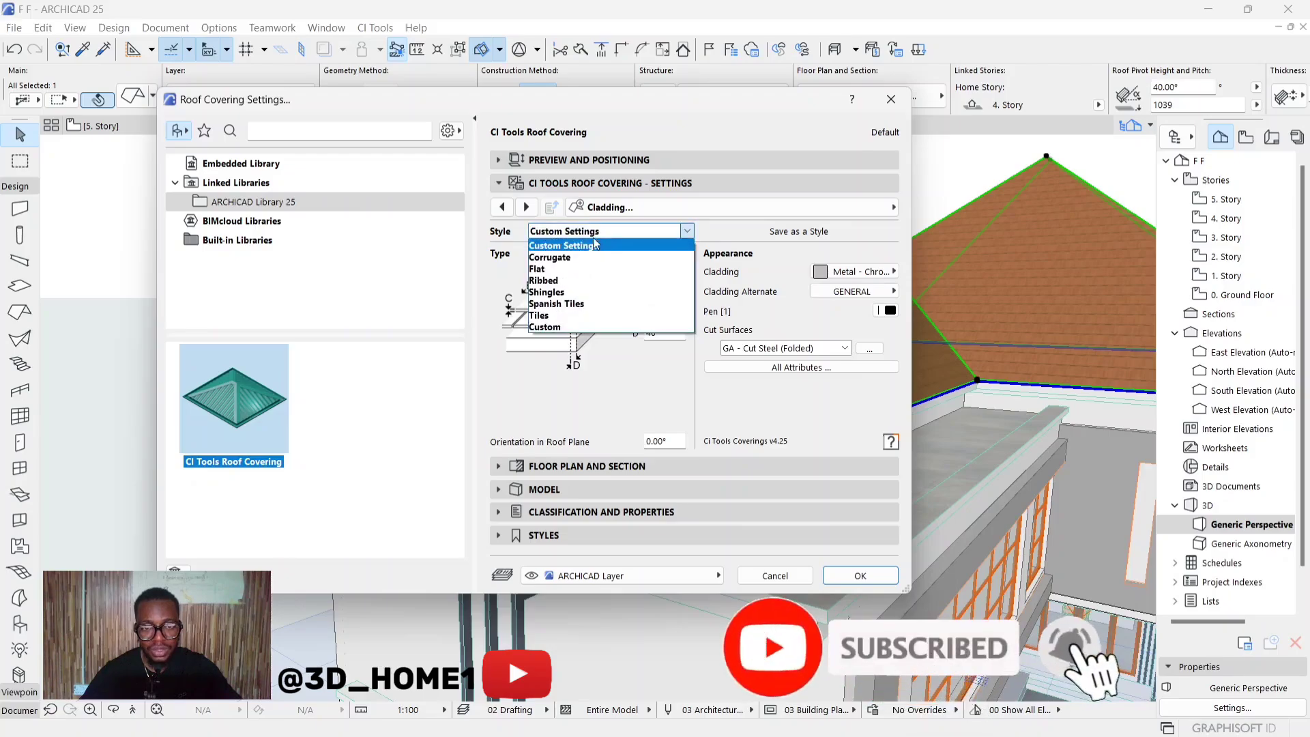
{"action": "left_click", "coordinate": [556, 304]}
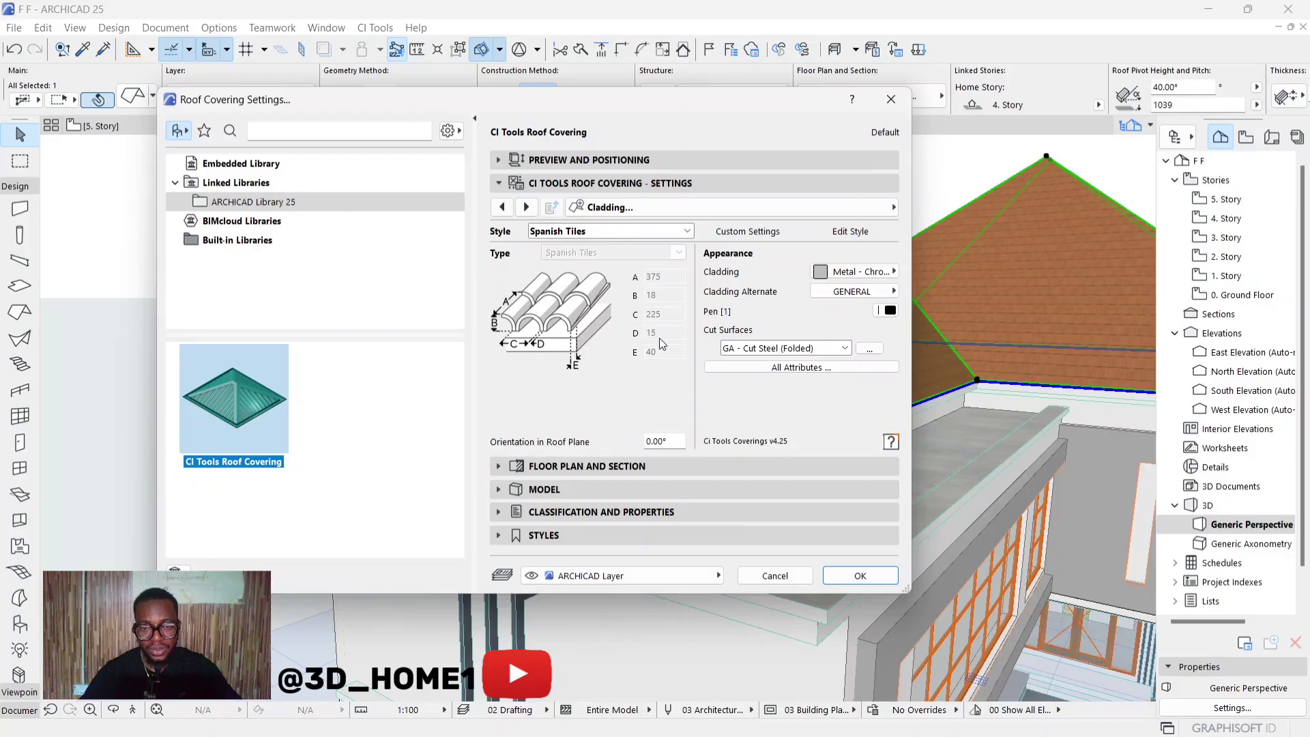
{"action": "left_click", "coordinate": [587, 231]}
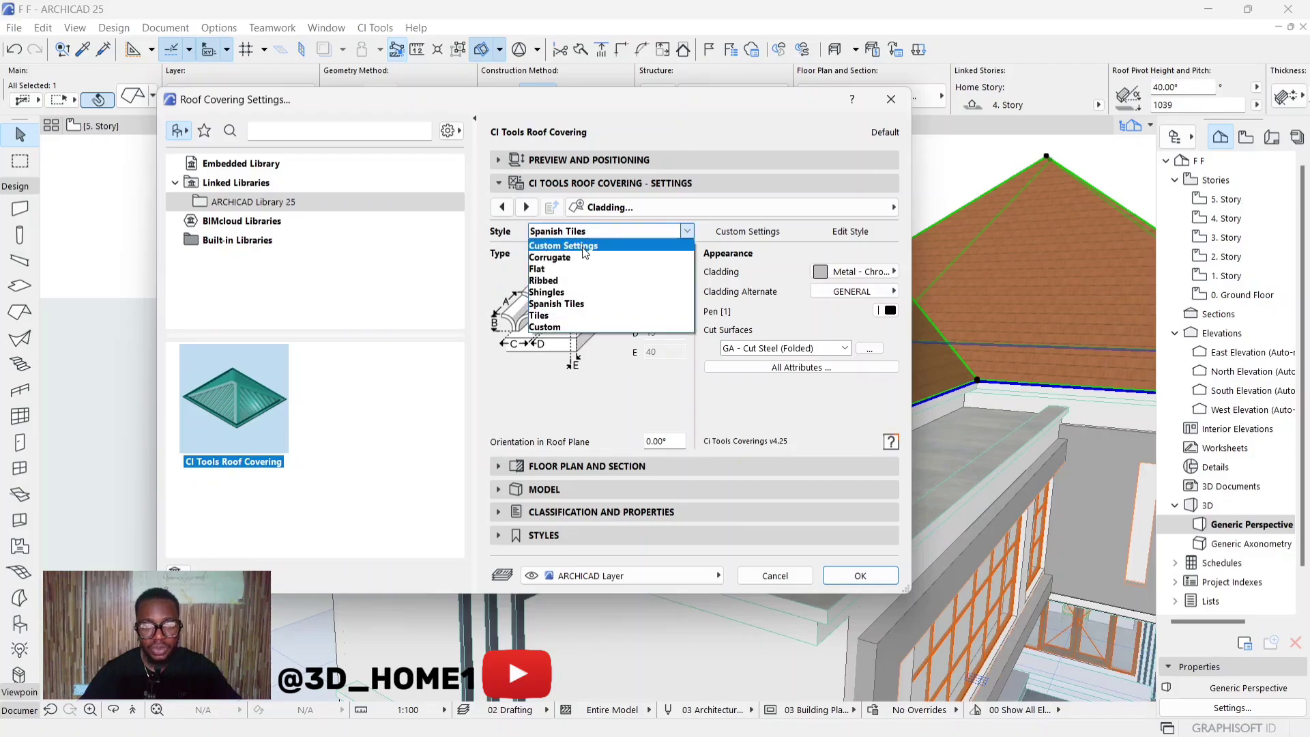
{"action": "left_click", "coordinate": [585, 247]}
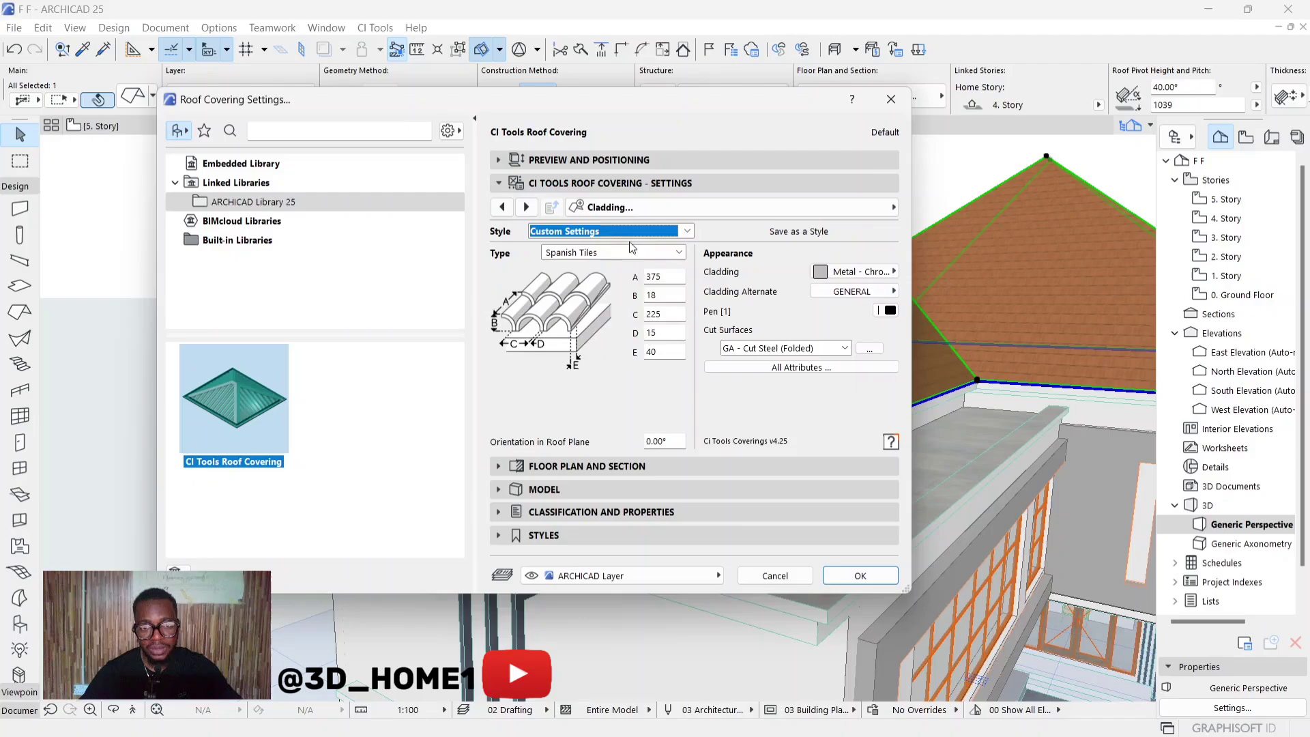
Step: Set type to Ribbed, apply the Ribbed preset (A 150, C 25, D 45), then revert to Custom Settings
{"action": "left_click", "coordinate": [615, 252]}
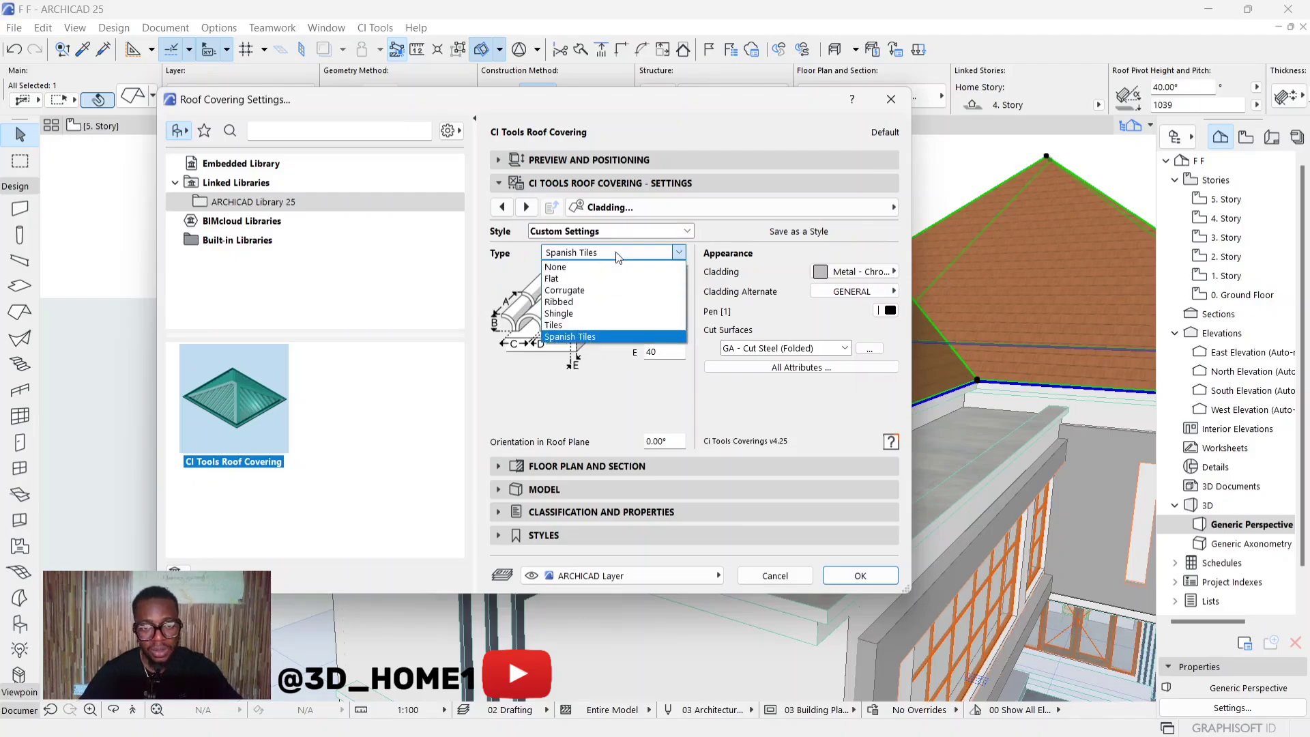
{"action": "left_click", "coordinate": [588, 292]}
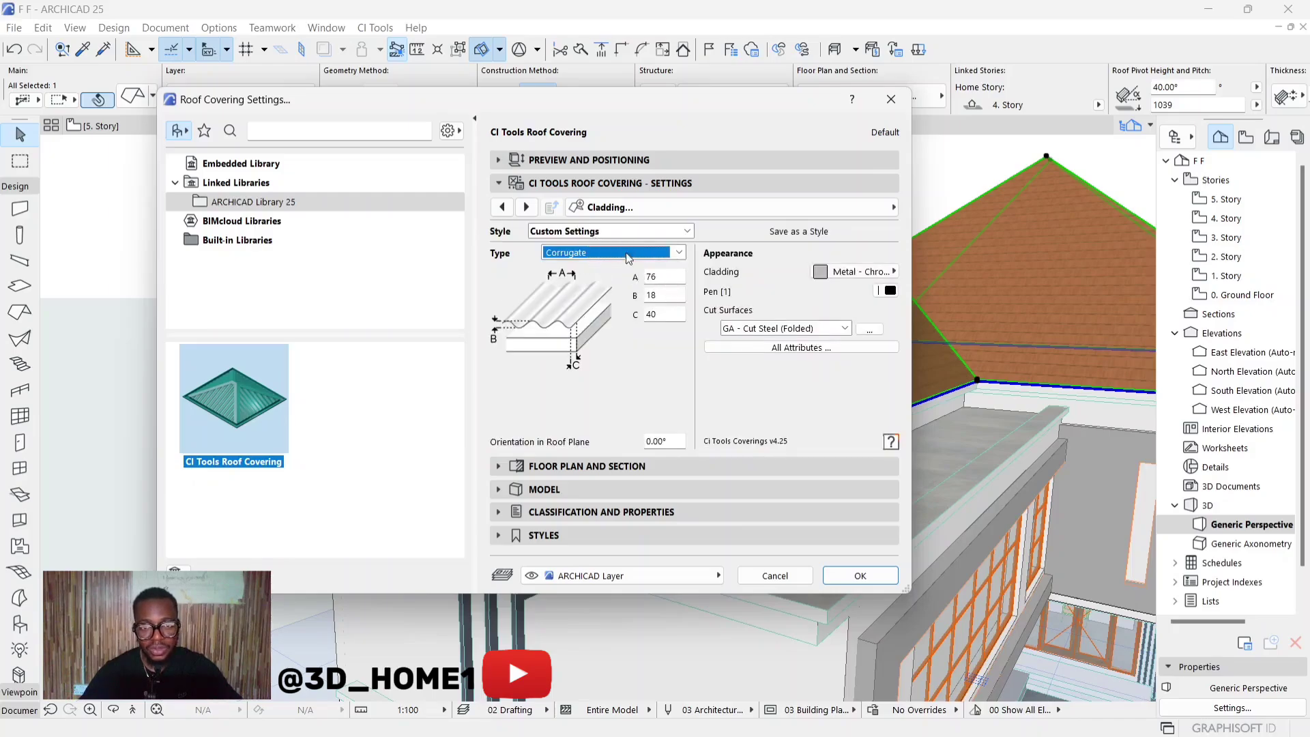
{"action": "left_click", "coordinate": [610, 253]}
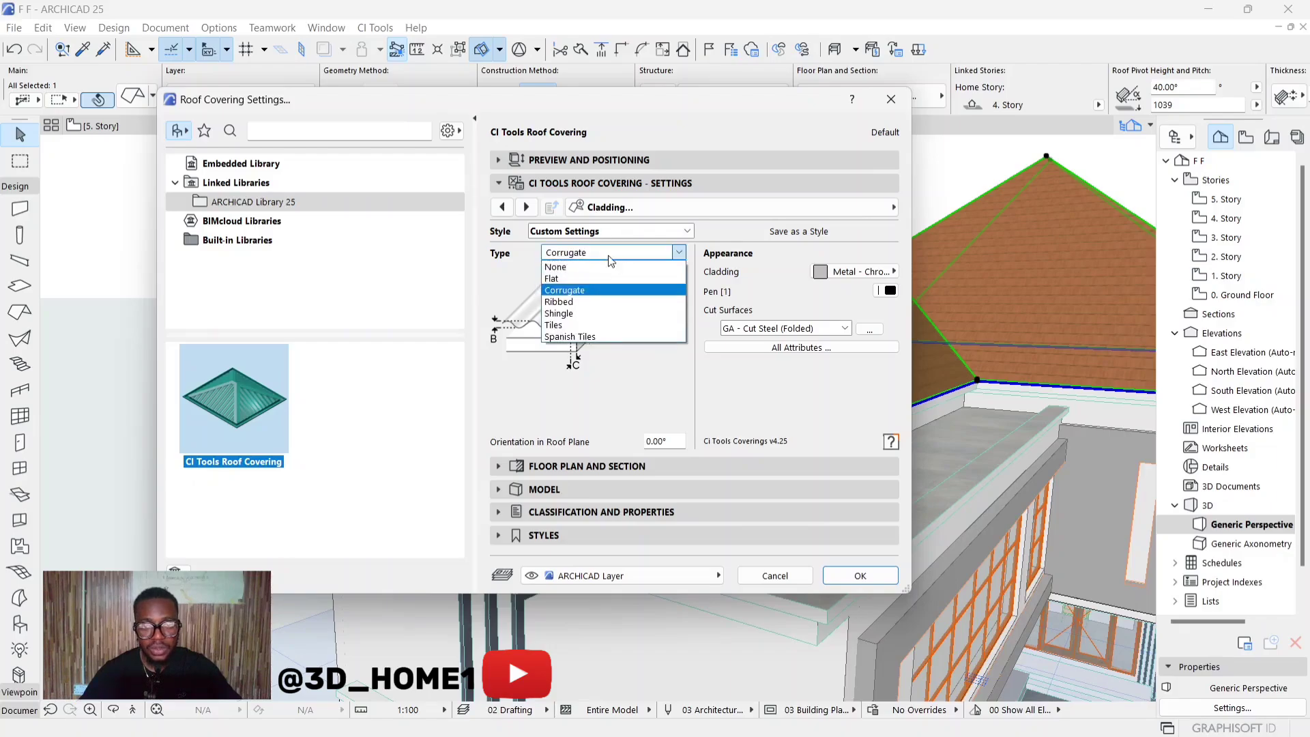
{"action": "left_click", "coordinate": [587, 297]}
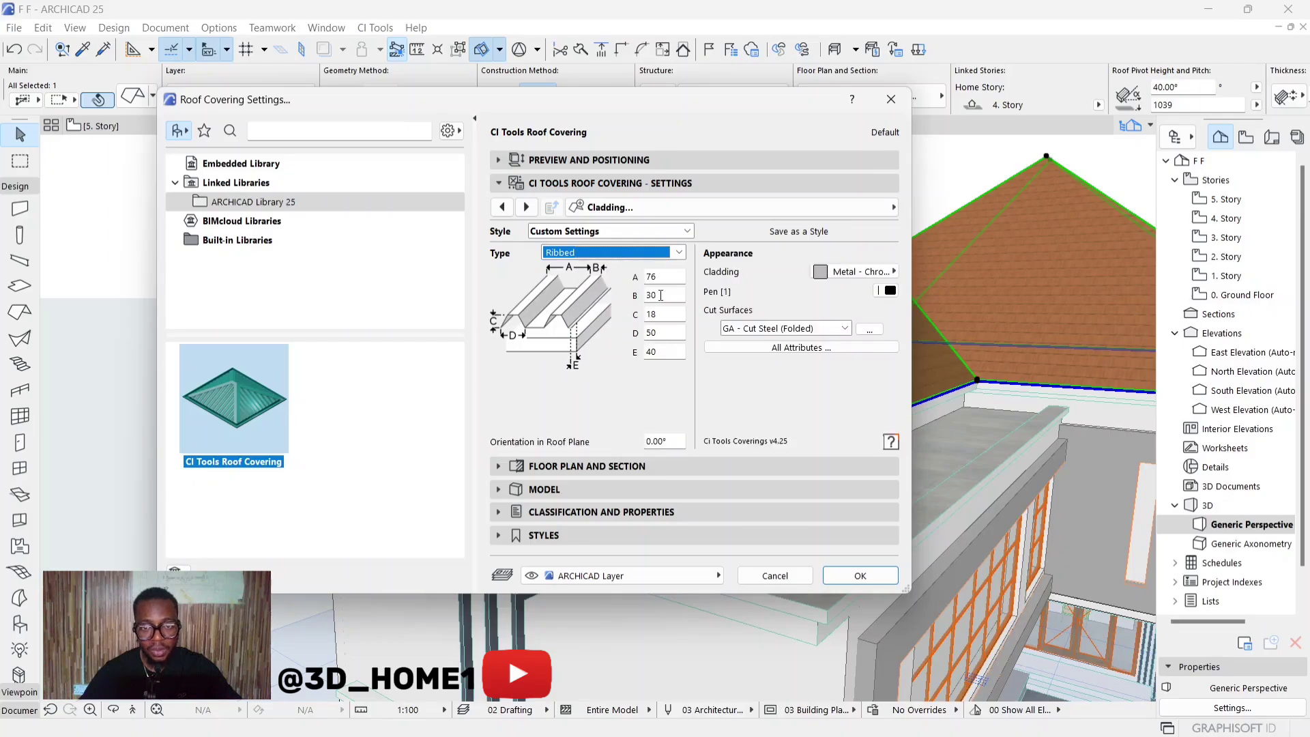
{"action": "left_click", "coordinate": [661, 315]}
{"action": "key", "text": "Tab"}
{"action": "key", "text": "Tab"}
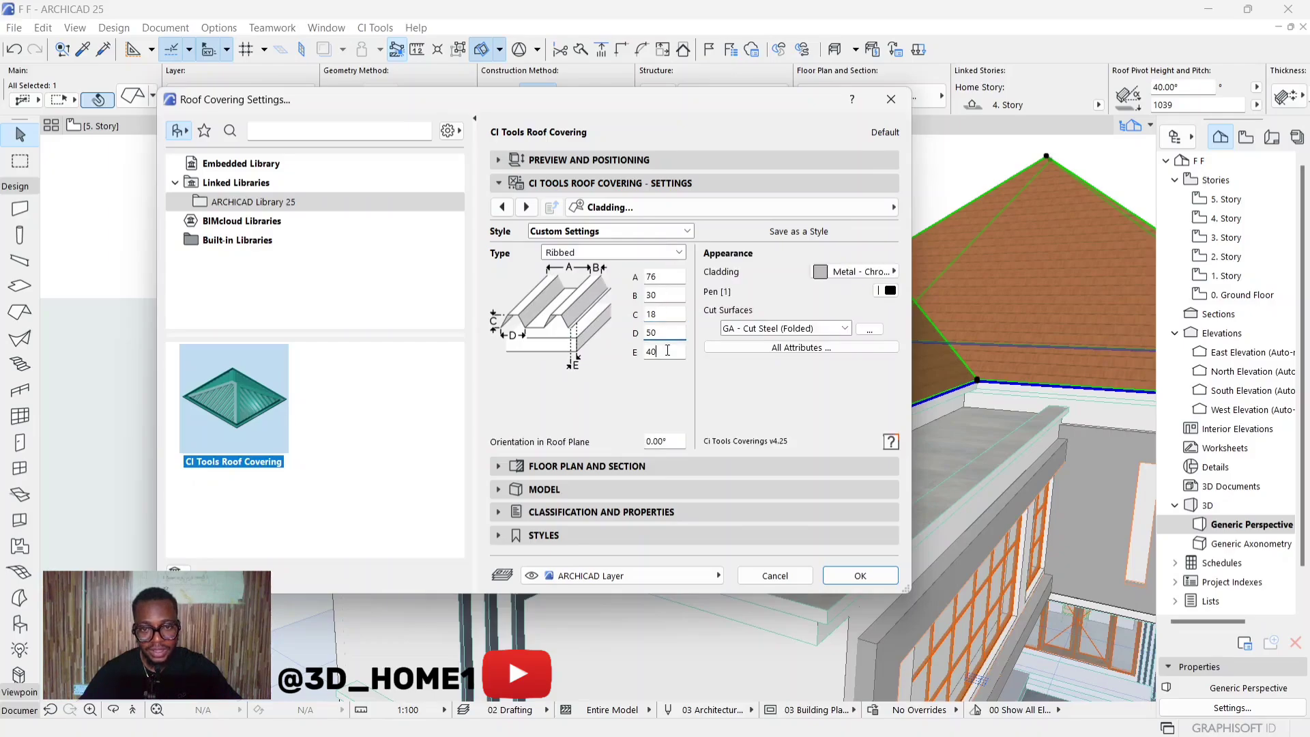
{"action": "left_click", "coordinate": [606, 231]}
{"action": "left_click", "coordinate": [567, 280]}
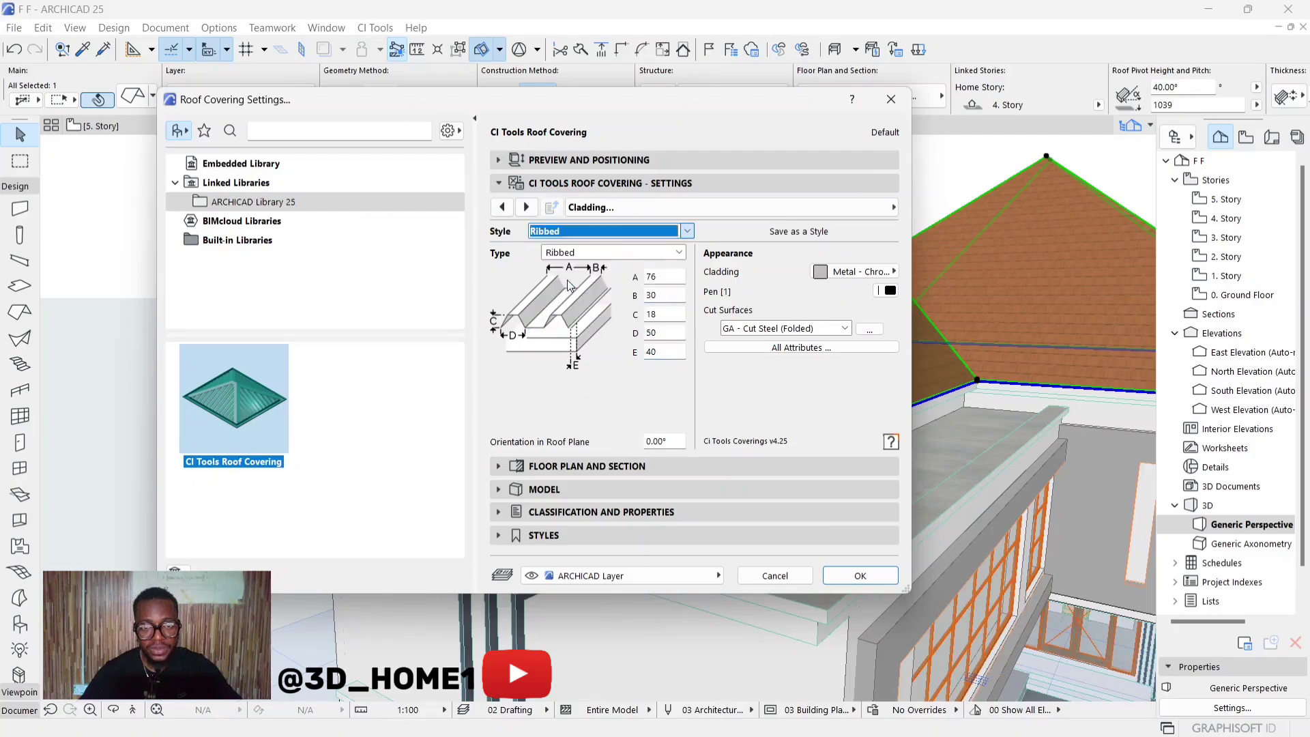
{"action": "left_click", "coordinate": [600, 231]}
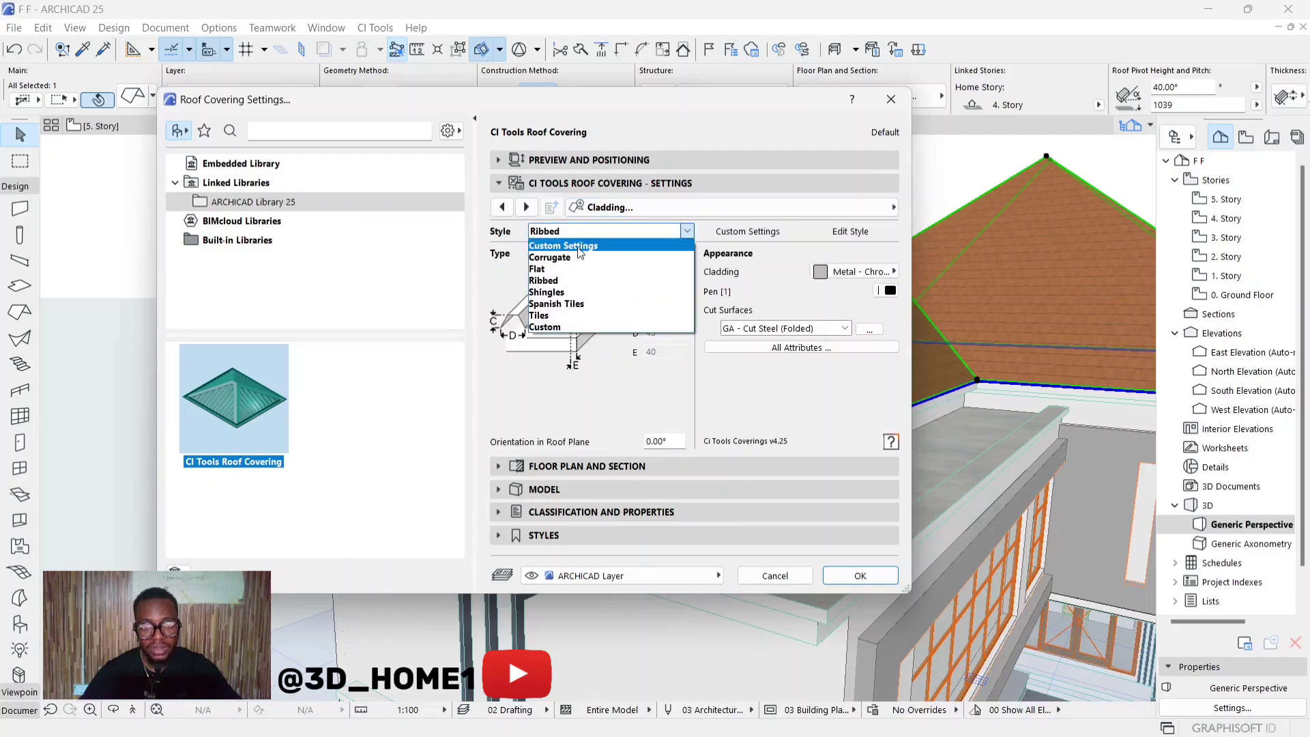
{"action": "left_click", "coordinate": [579, 247]}
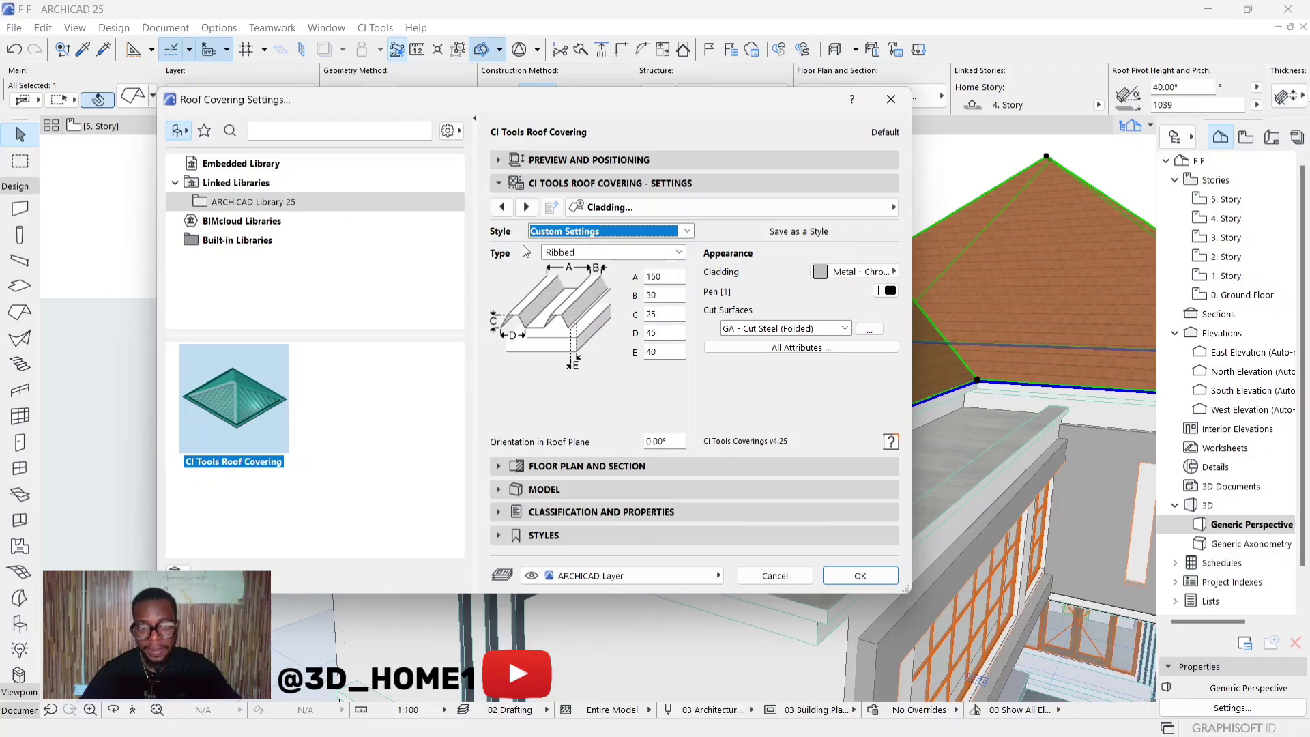
Step: Compare the Flat and Shingle cladding types, then return the type to Ribbed
{"action": "left_click", "coordinate": [579, 252]}
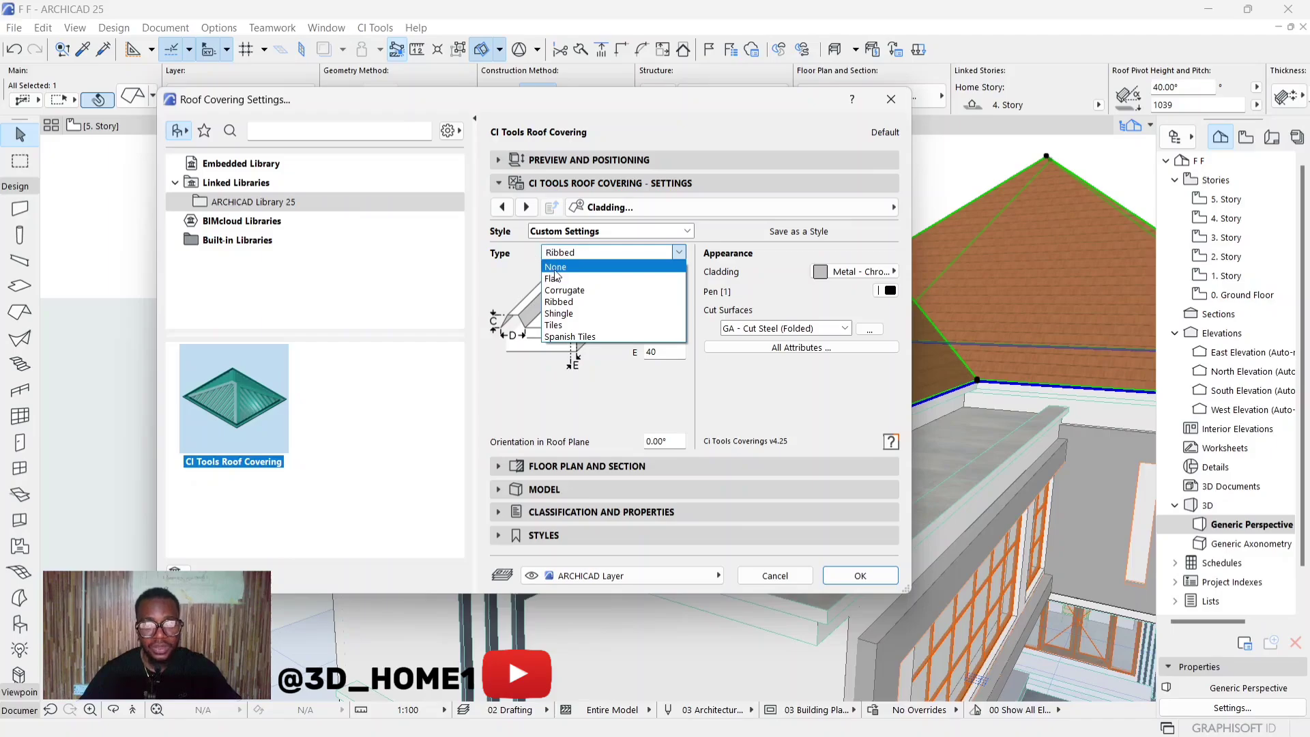
{"action": "left_click", "coordinate": [572, 279]}
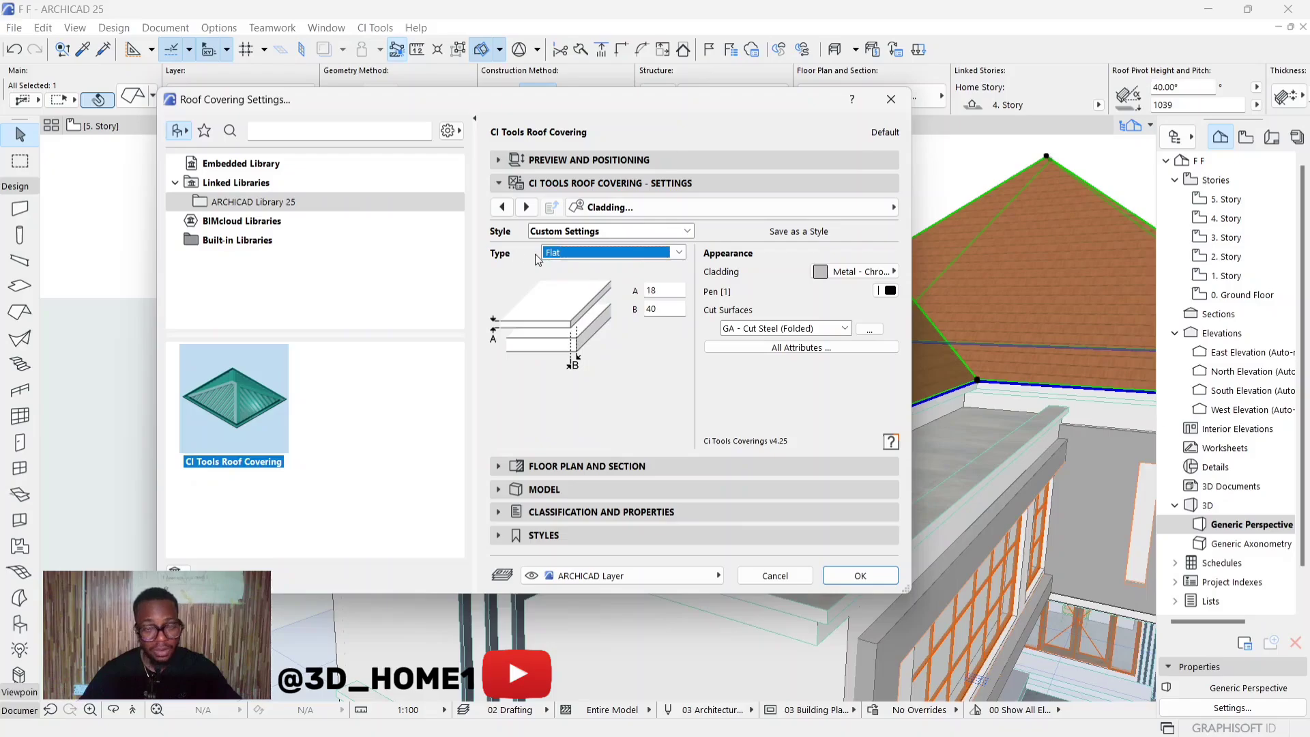
{"action": "left_click", "coordinate": [649, 252]}
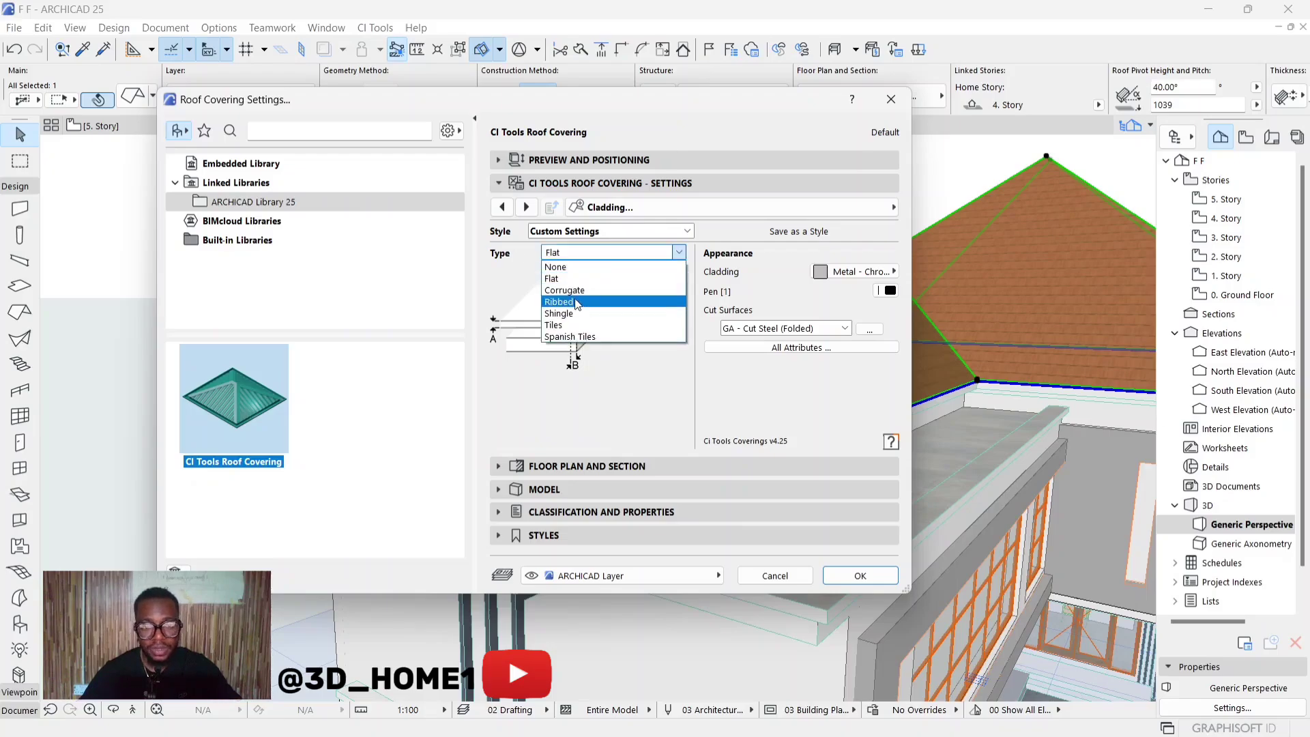
{"action": "left_click", "coordinate": [673, 294]}
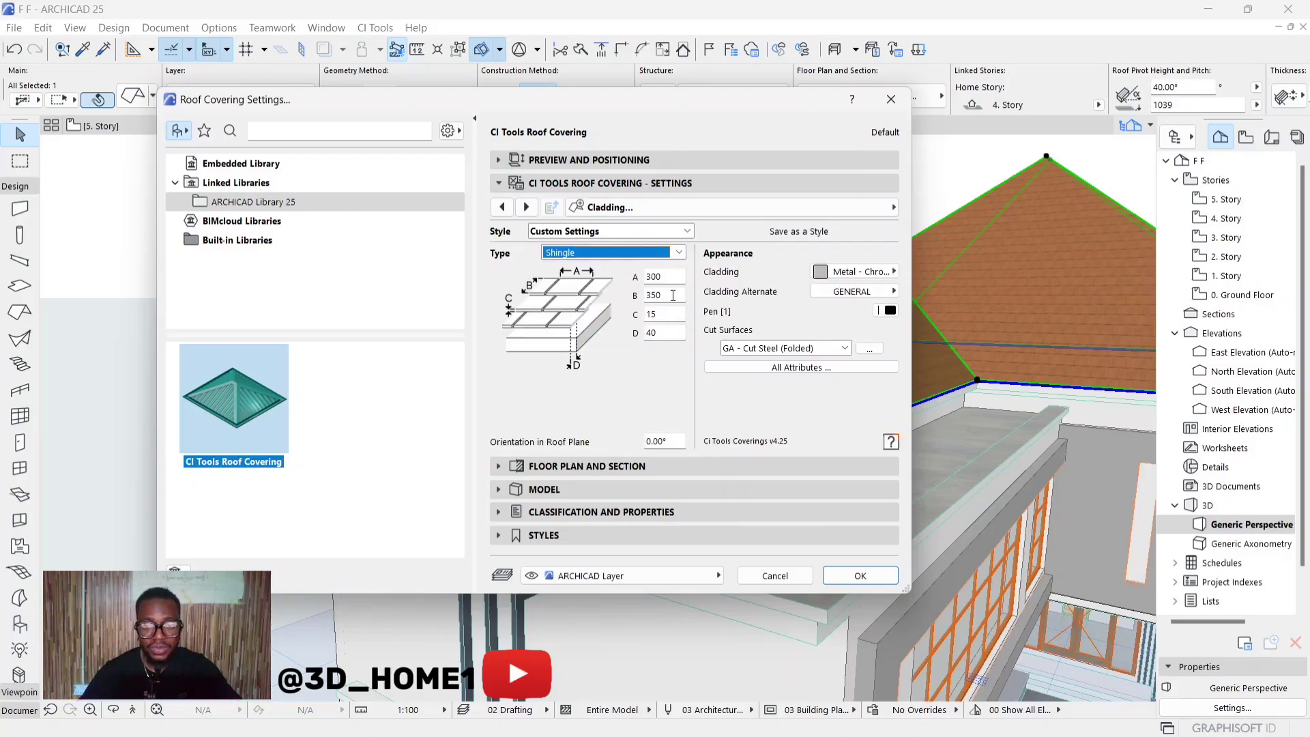
{"action": "left_click", "coordinate": [680, 252]}
{"action": "left_click", "coordinate": [580, 303]}
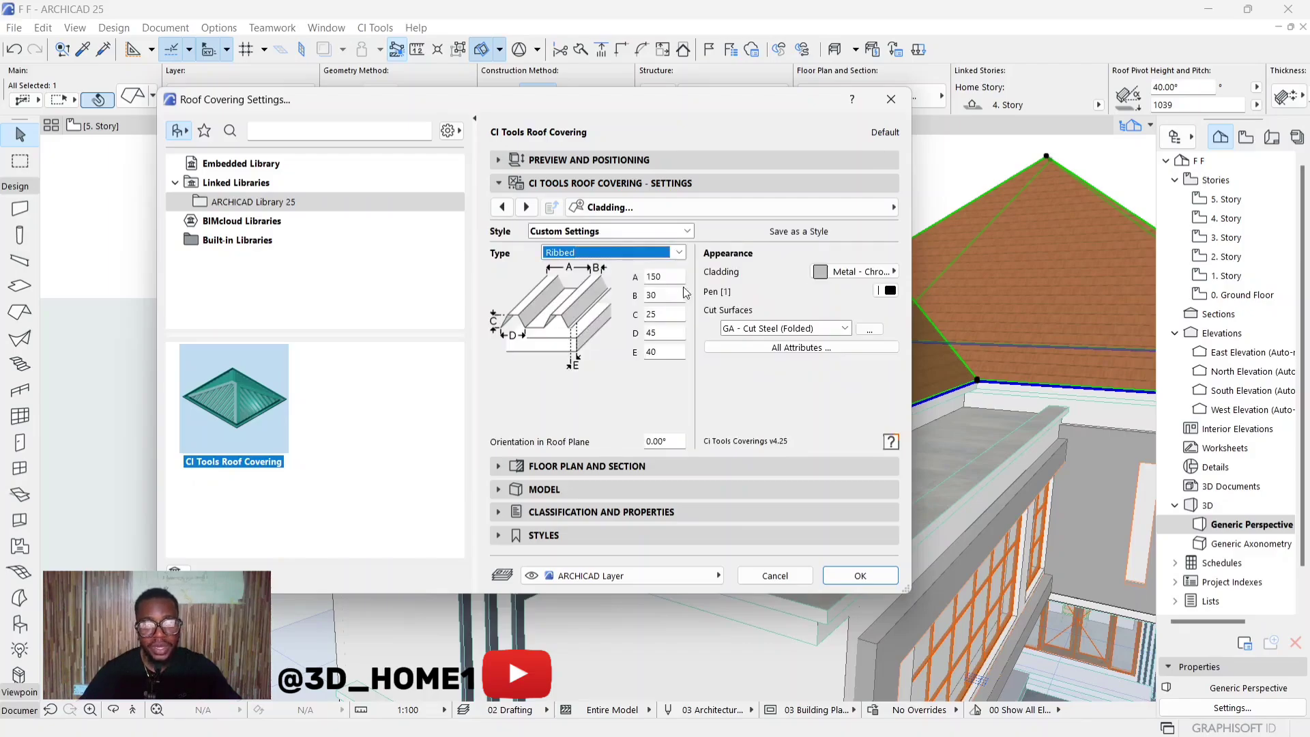
Step: Apply the Ribbed style, switch back to Custom Settings, and move on to Gable End Walls
{"action": "left_click", "coordinate": [585, 235]}
{"action": "left_click", "coordinate": [554, 281]}
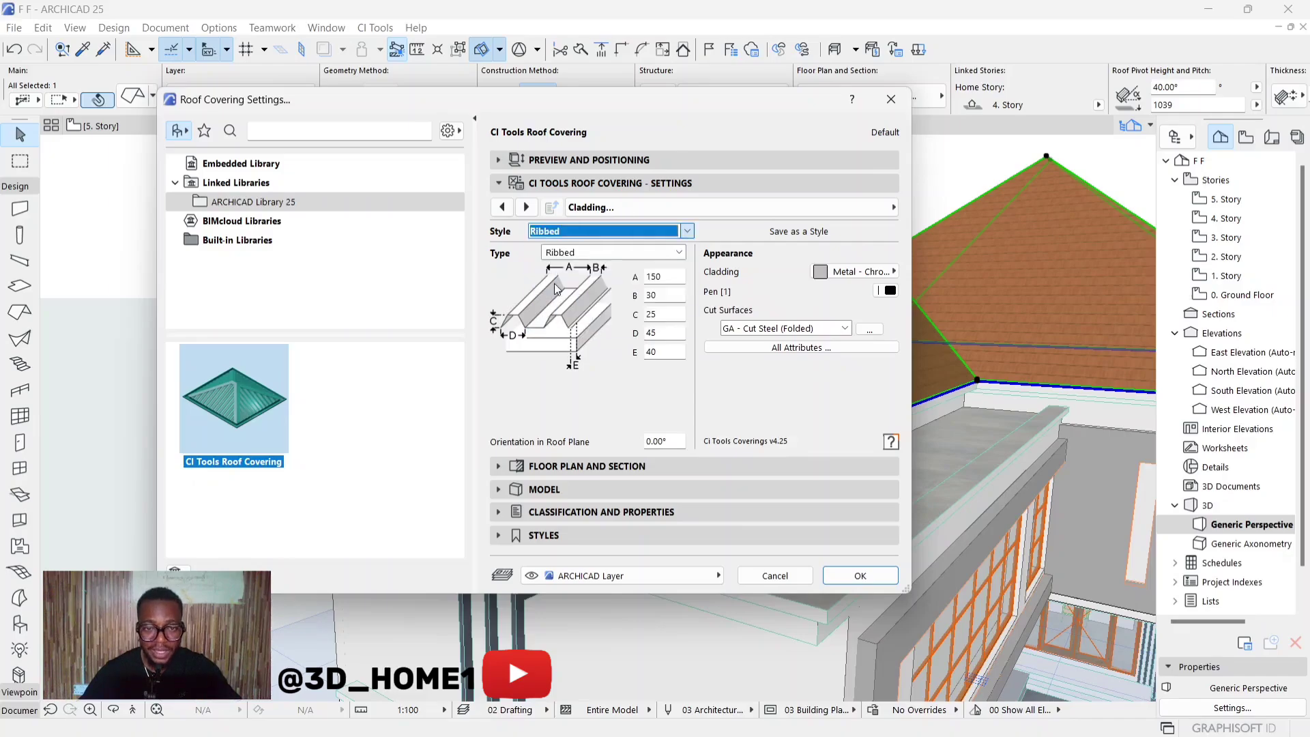
{"action": "left_click", "coordinate": [600, 232]}
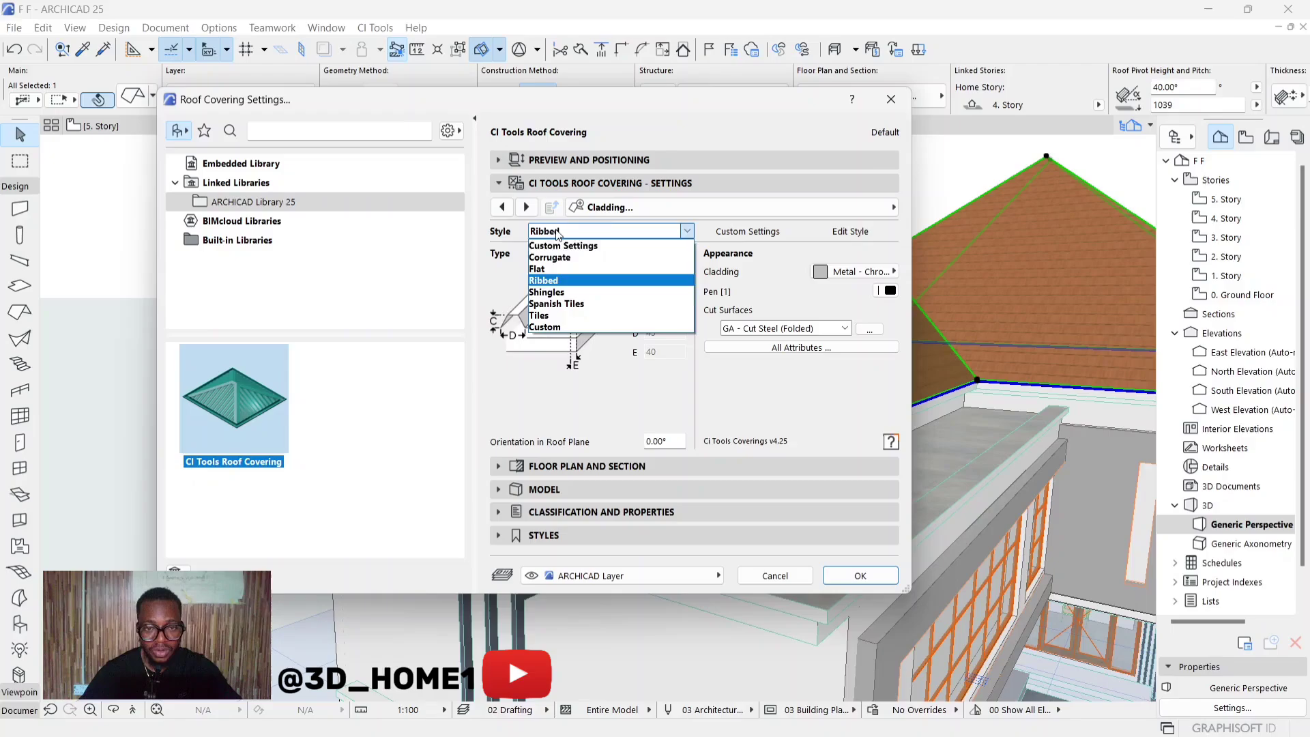
{"action": "left_click", "coordinate": [587, 244]}
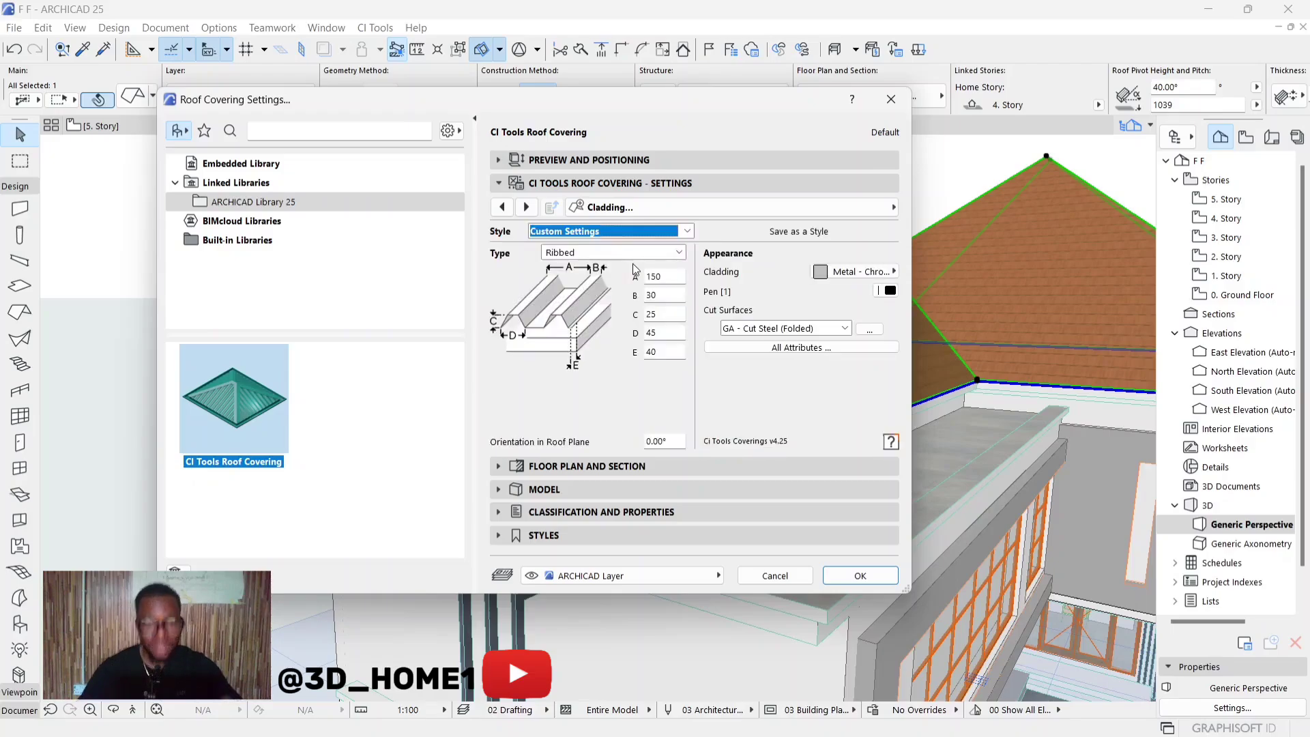
{"action": "left_click", "coordinate": [527, 206]}
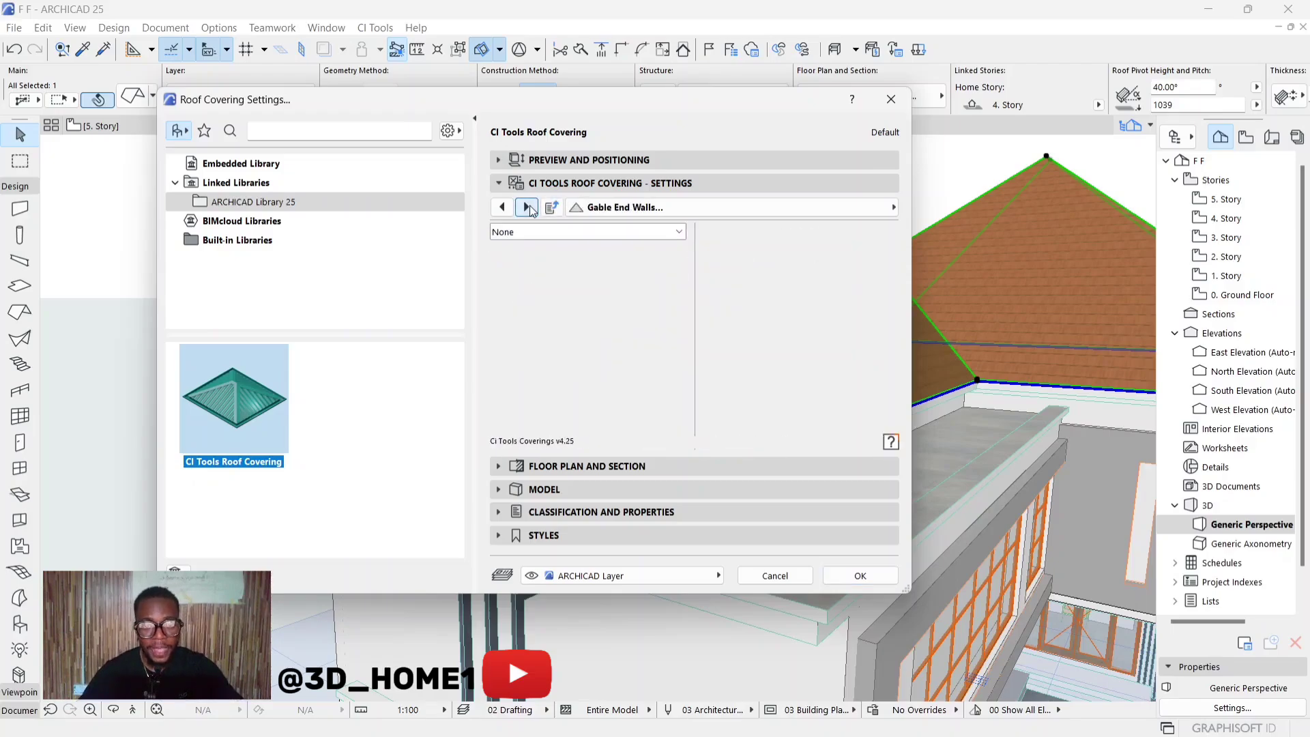
Step: Step through the Edge Boards and Fascia Board pages to the Soffits settings
{"action": "left_click", "coordinate": [529, 208]}
{"action": "left_click", "coordinate": [528, 207]}
{"action": "left_click", "coordinate": [529, 208]}
{"action": "left_click", "coordinate": [529, 207]}
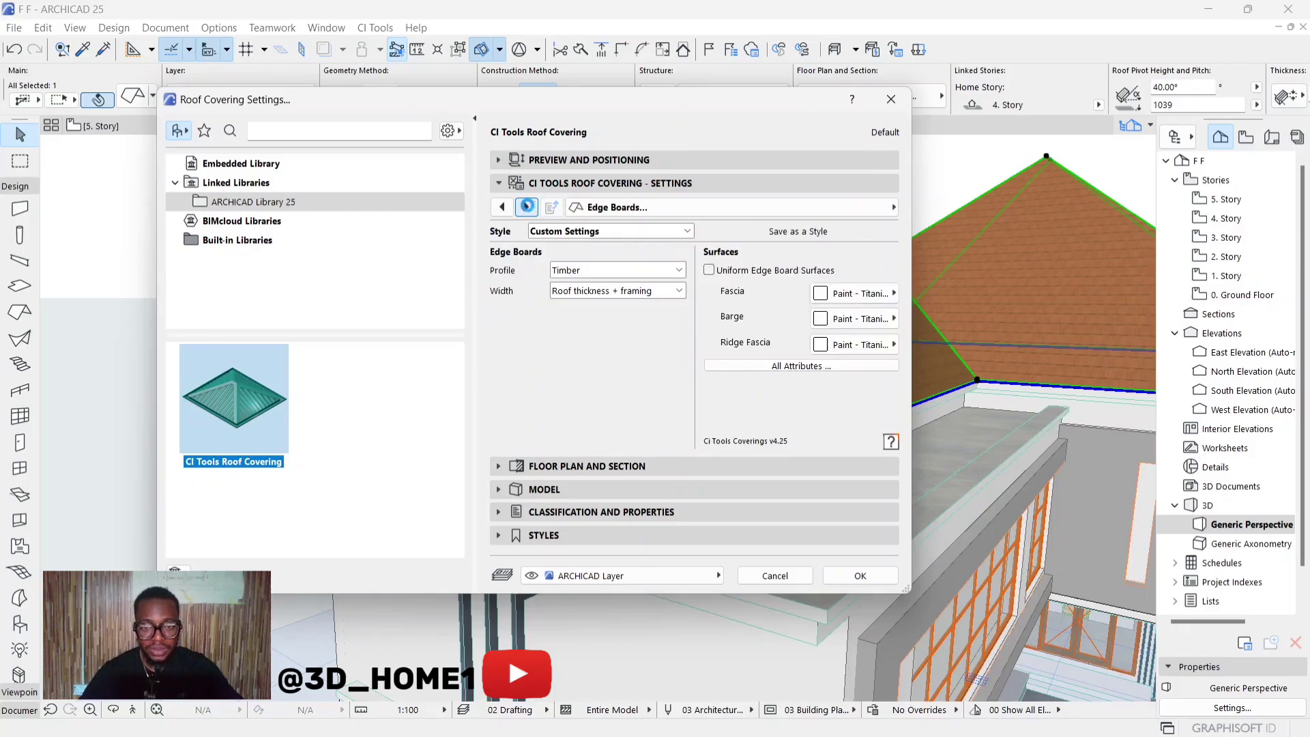
{"action": "left_click", "coordinate": [527, 207]}
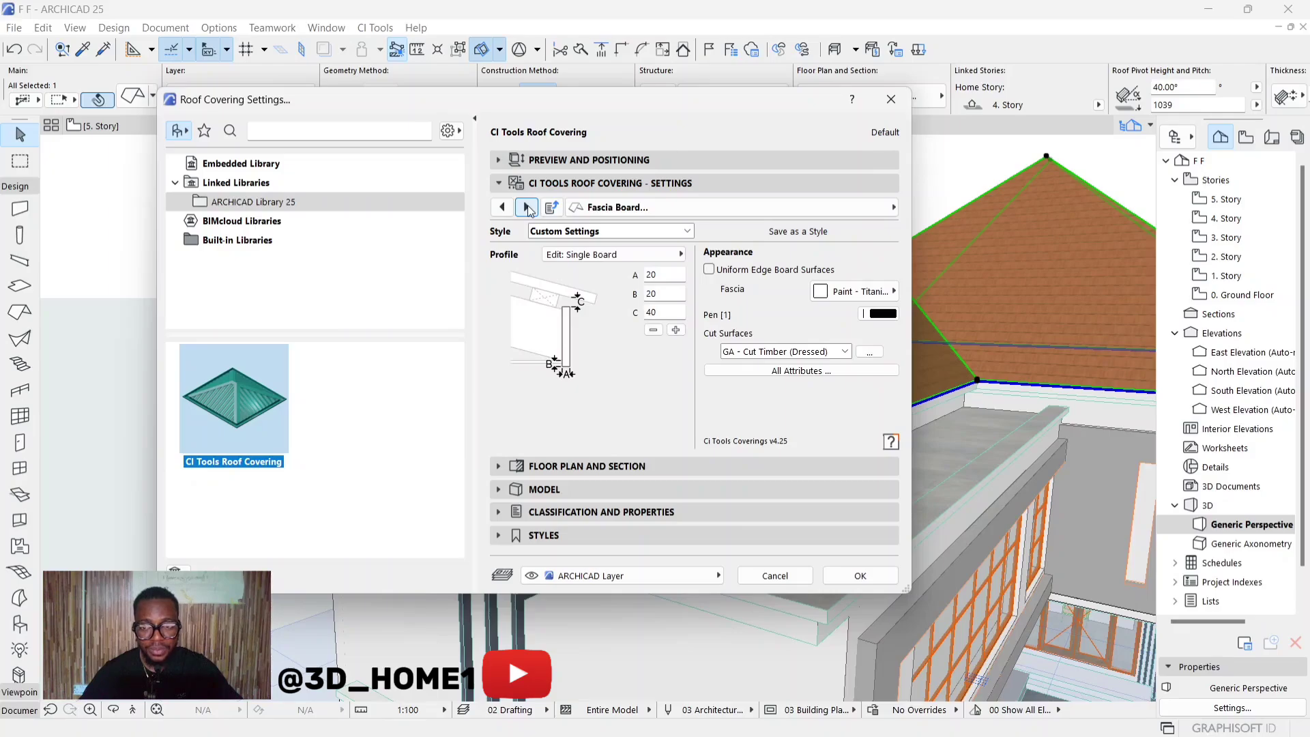
{"action": "left_click", "coordinate": [527, 207]}
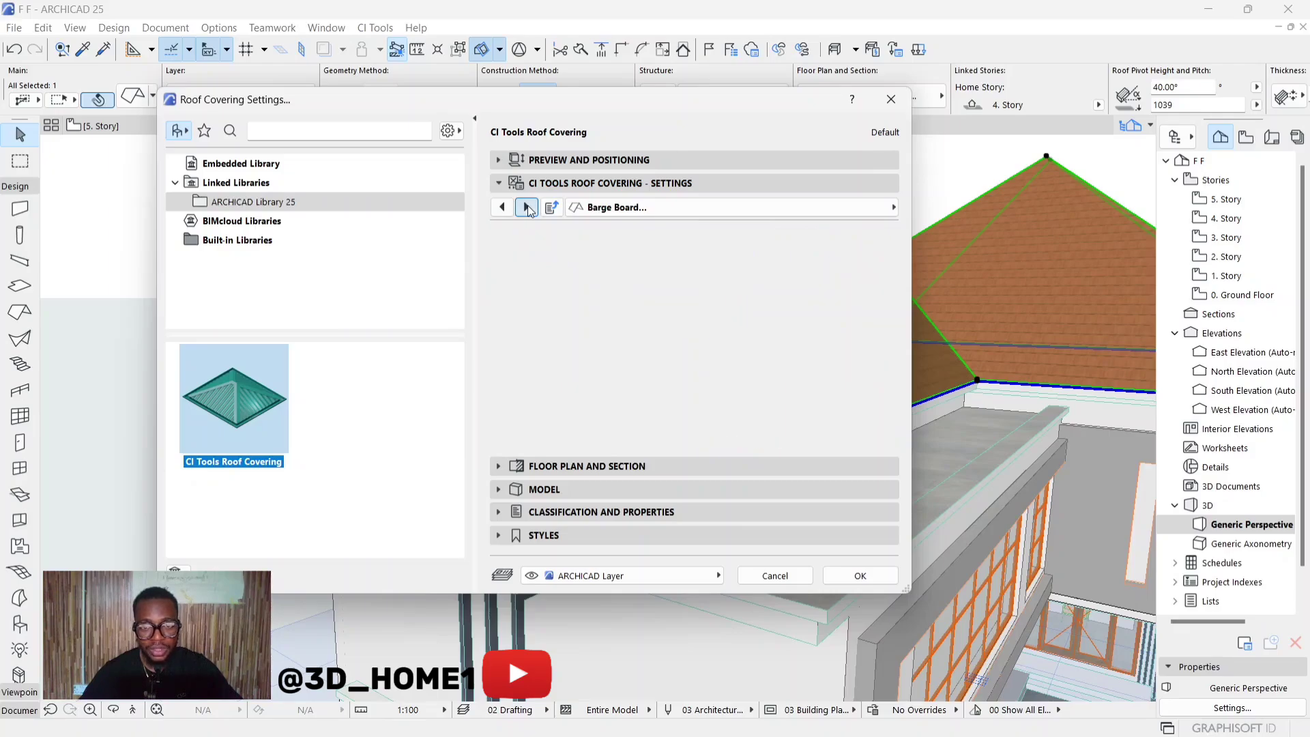
{"action": "left_click", "coordinate": [527, 207]}
{"action": "left_click", "coordinate": [526, 207]}
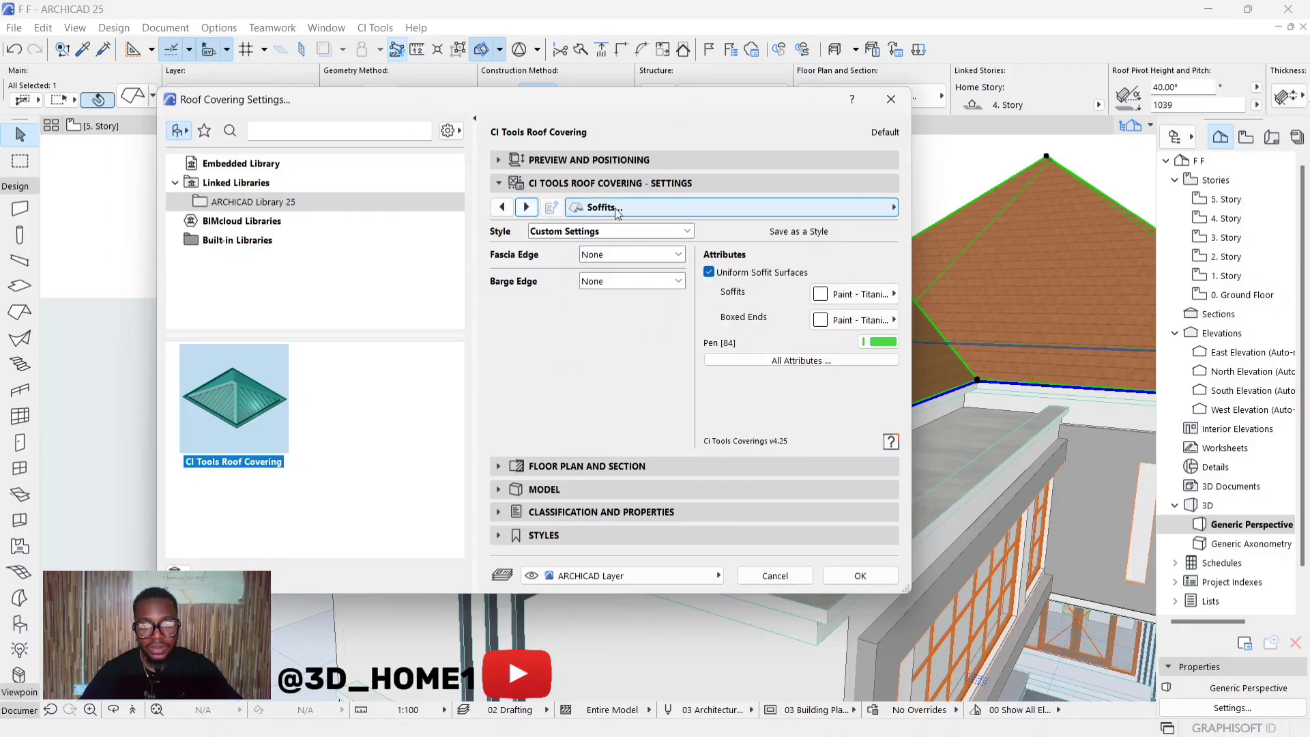
Step: Leave fascia and barge edge soffits at None and continue to Barge Flashings
{"action": "left_click", "coordinate": [640, 260]}
{"action": "left_click", "coordinate": [649, 280]}
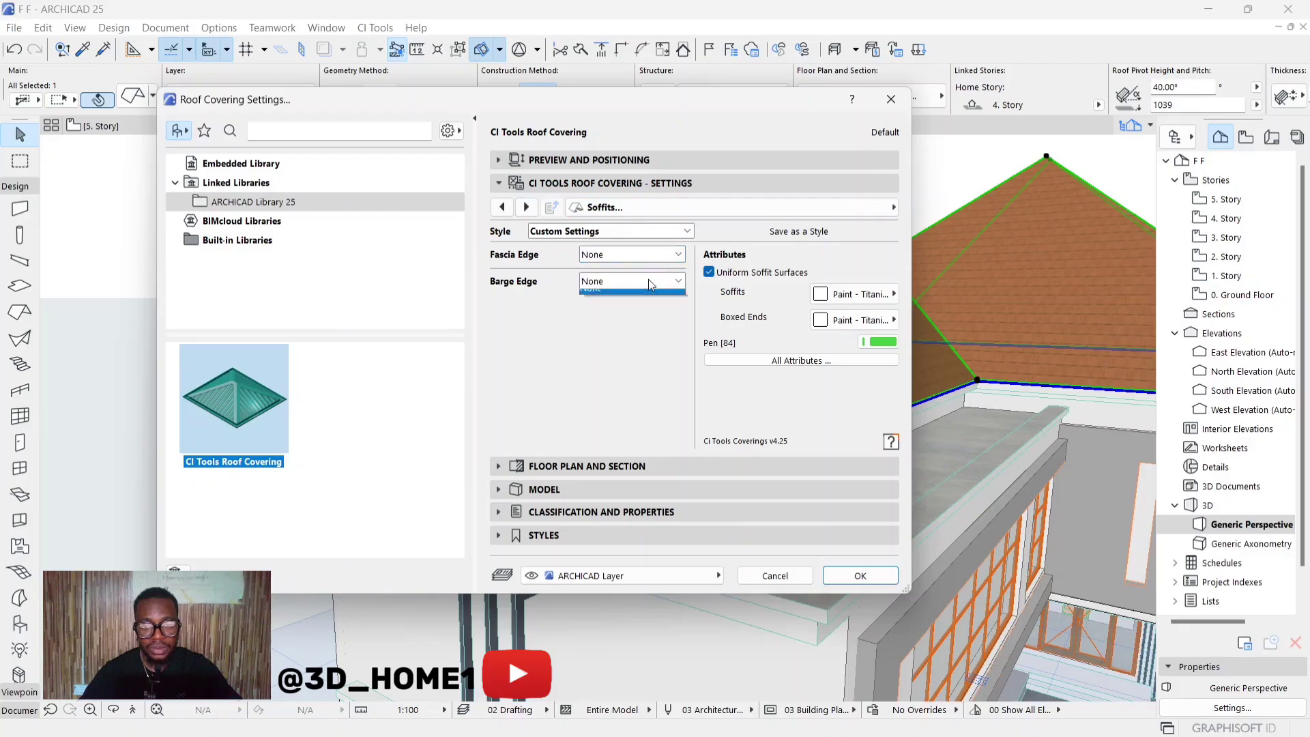
{"action": "left_click", "coordinate": [634, 291]}
{"action": "left_click", "coordinate": [527, 207]}
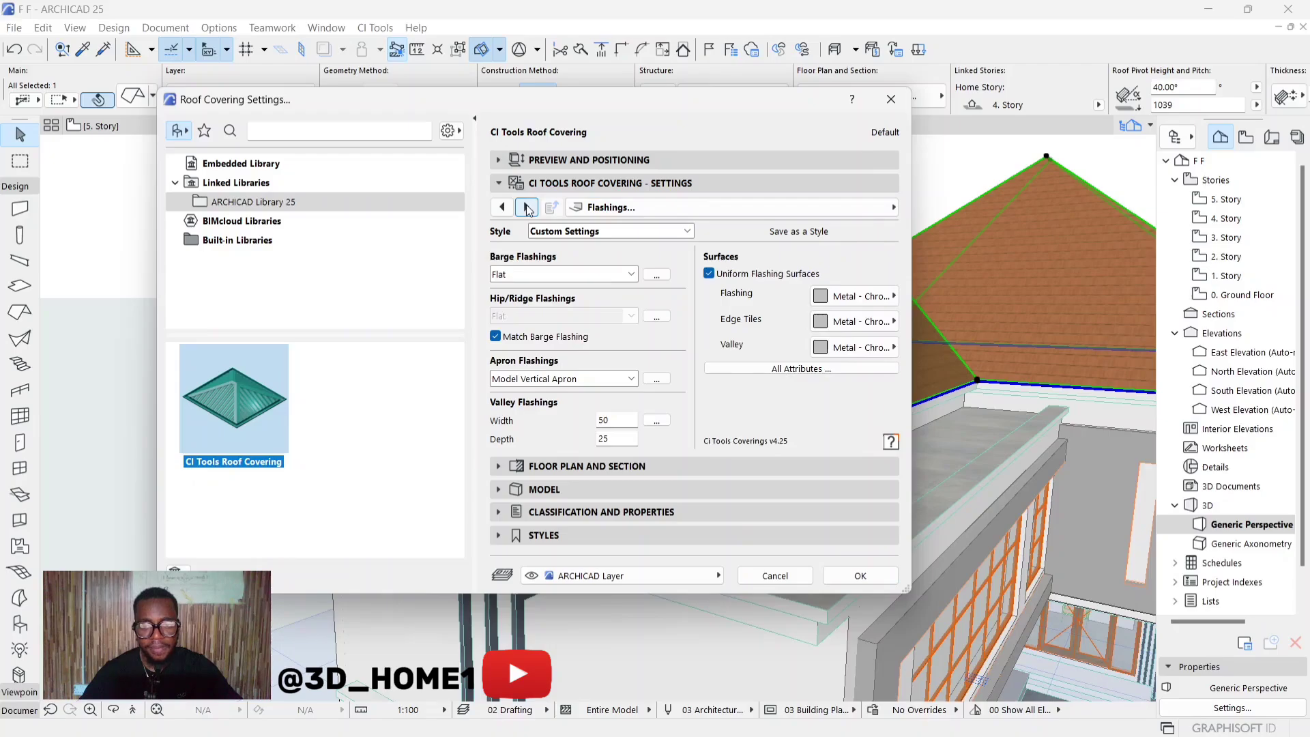
{"action": "left_click", "coordinate": [526, 207]}
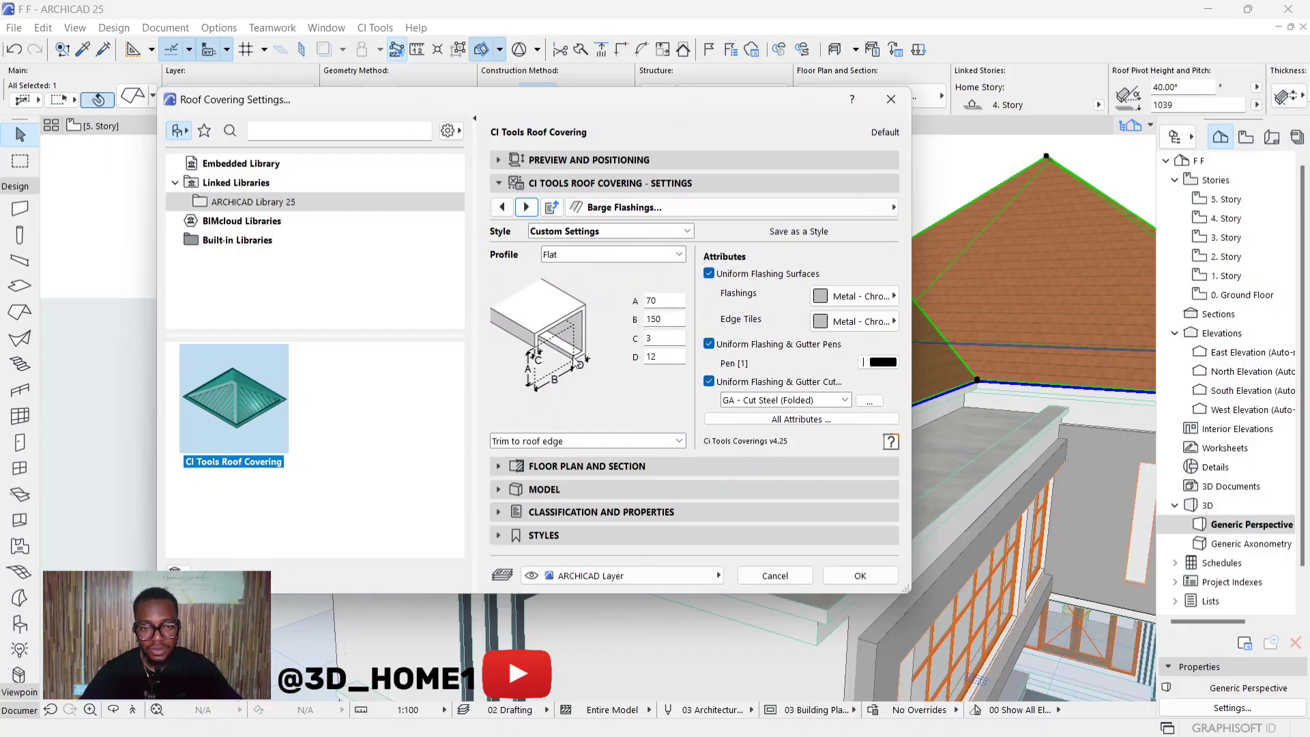
Step: Set the Hip/Ridge Flashings End Cut to Trim to Roof, then advance to Apron Flashings
{"action": "left_click", "coordinate": [526, 207]}
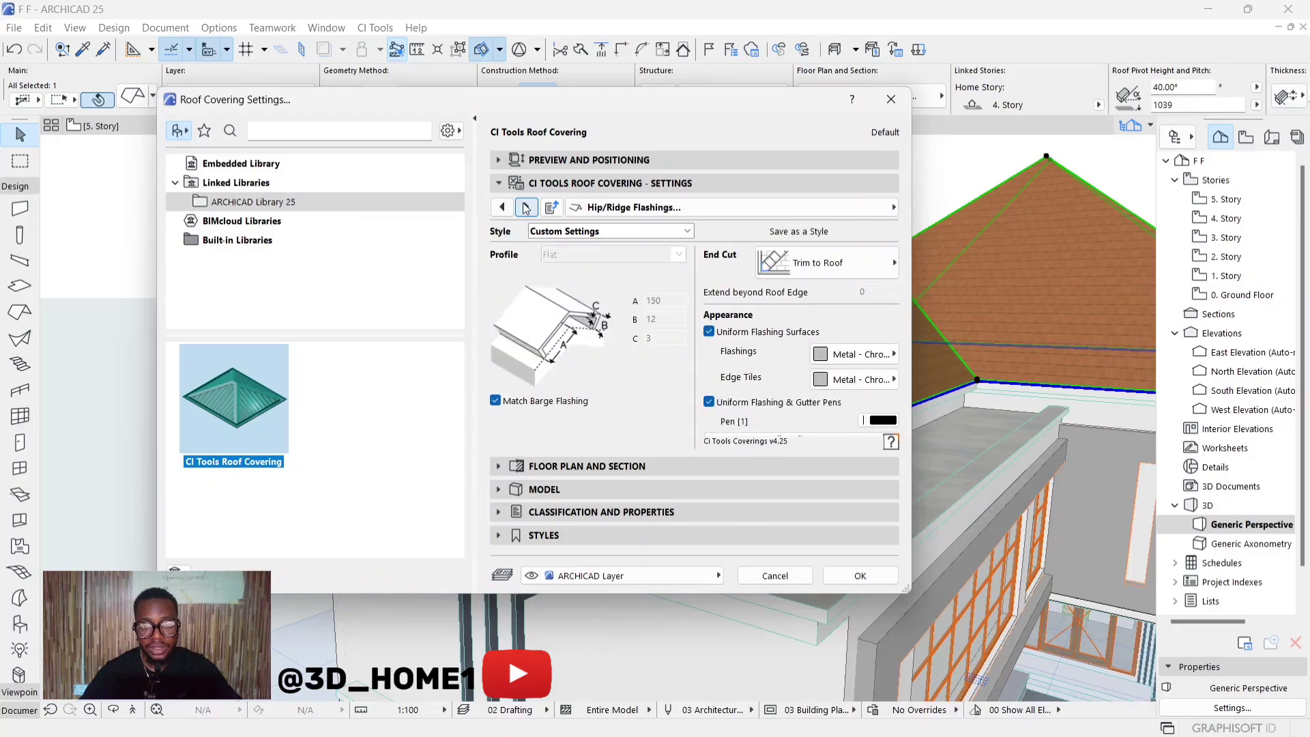
{"action": "left_click", "coordinate": [807, 268]}
{"action": "left_click", "coordinate": [930, 258]}
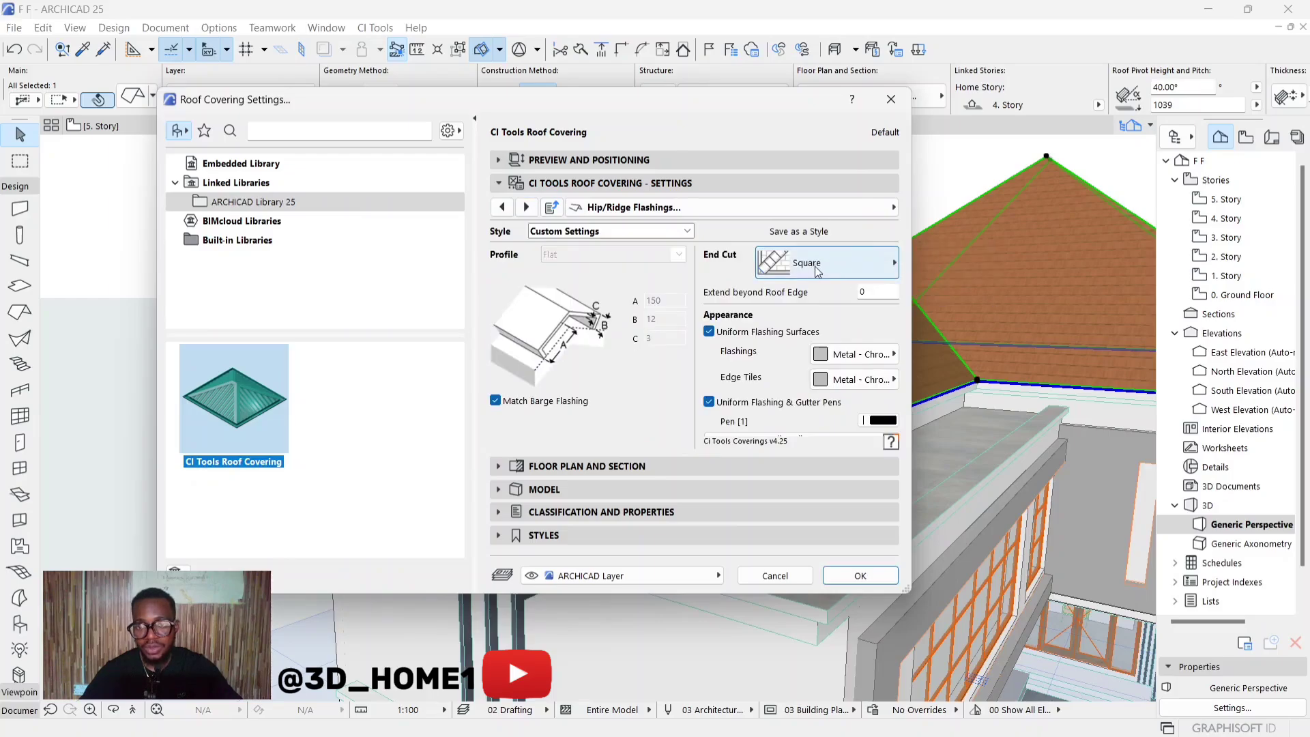
{"action": "left_click", "coordinate": [818, 270]}
{"action": "left_click", "coordinate": [826, 263]}
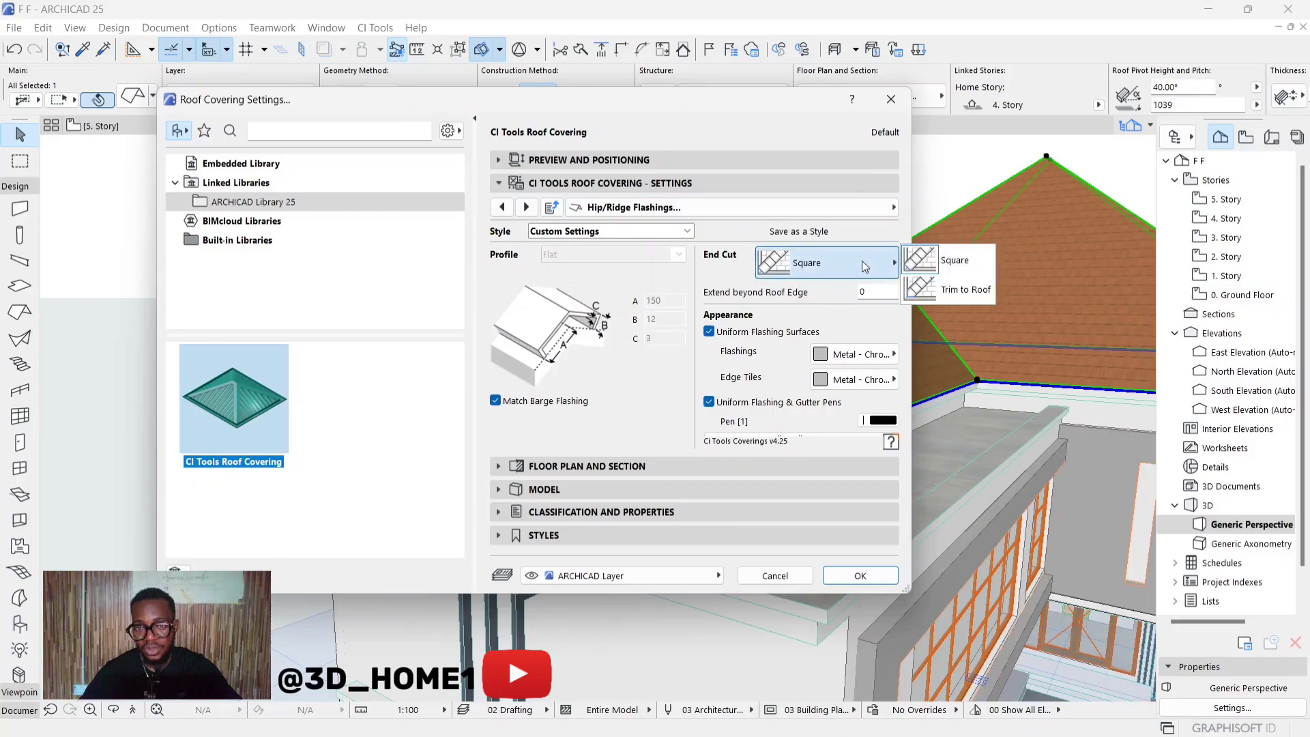
{"action": "left_click", "coordinate": [979, 290]}
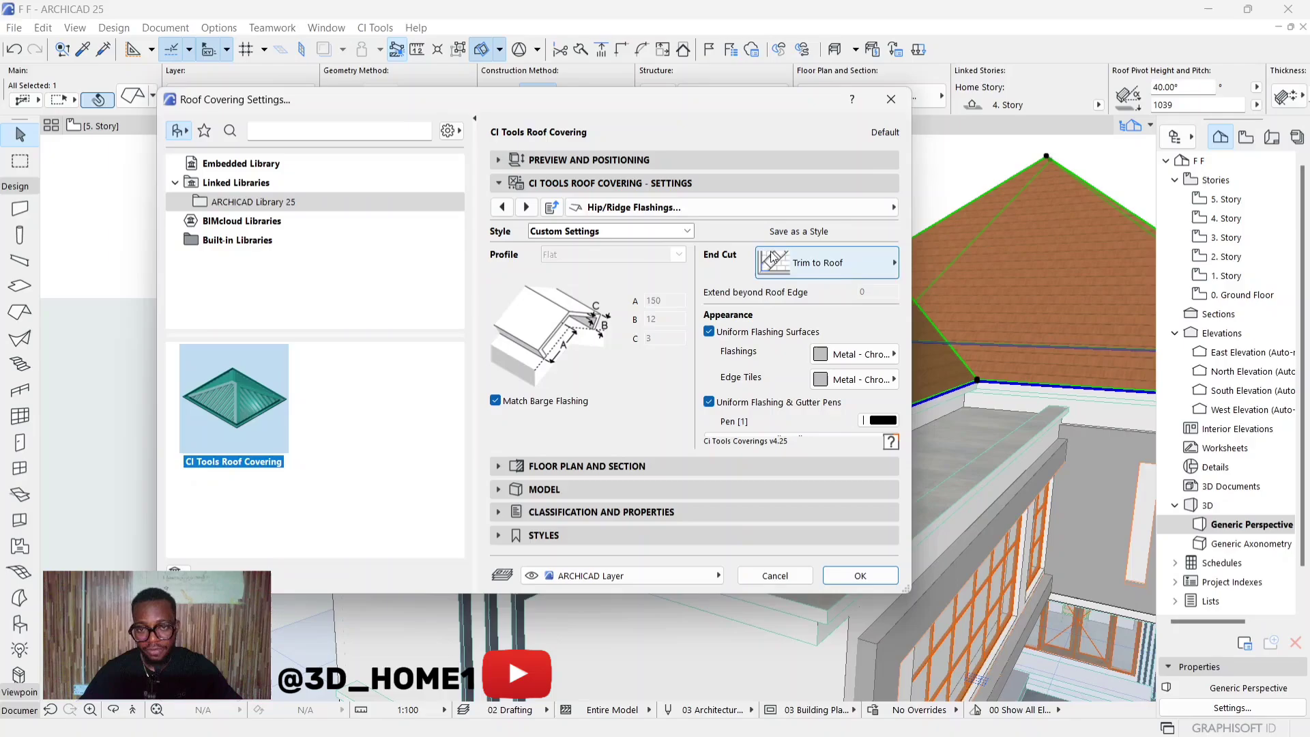
{"action": "left_click", "coordinate": [526, 208]}
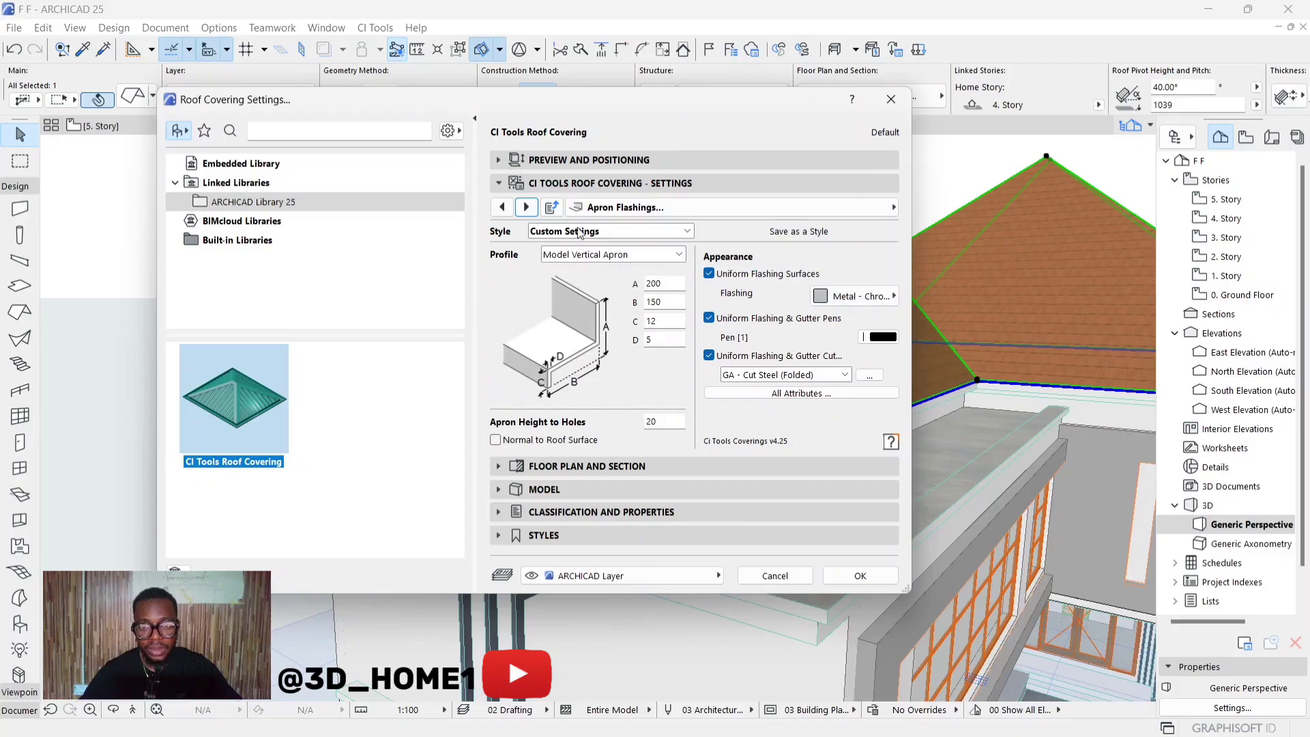
Step: Keep the downpipe profile Rectangular (A 80, B 50) after trying Circular, then return to Gutter
{"action": "left_click", "coordinate": [527, 208]}
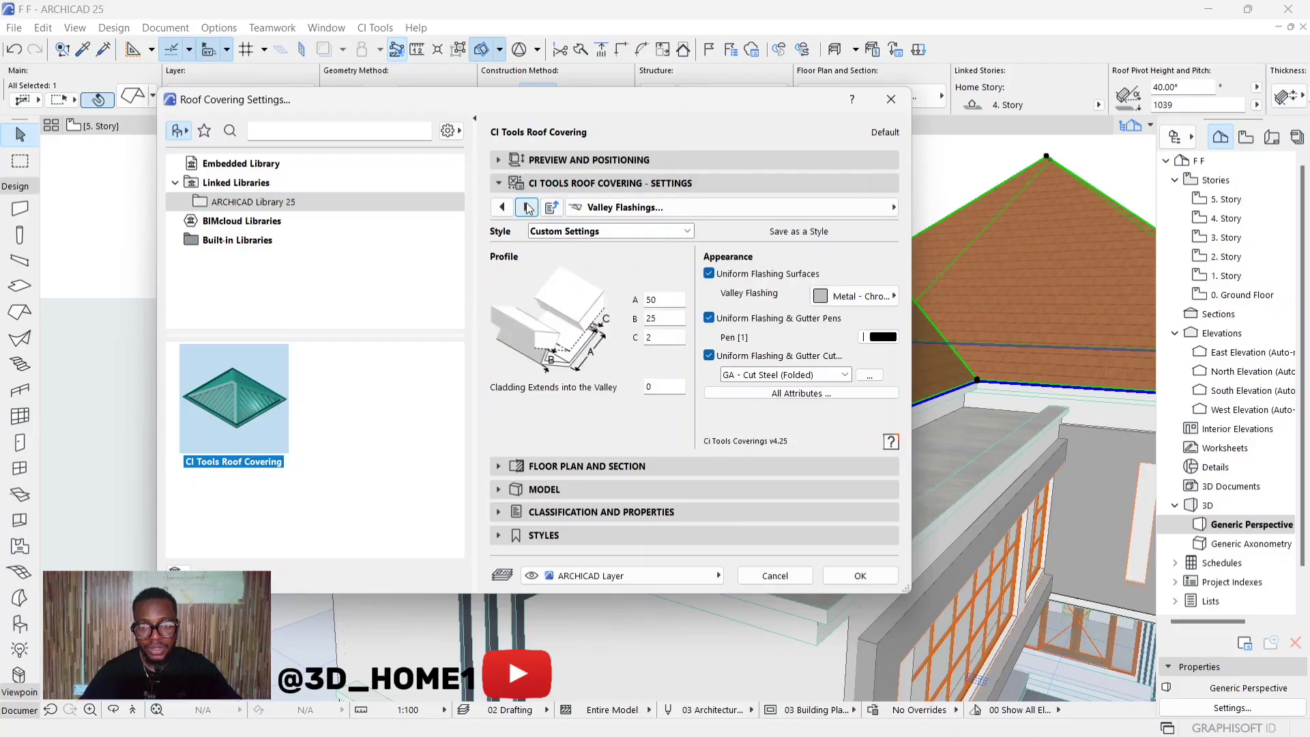
{"action": "left_click", "coordinate": [527, 207]}
{"action": "left_click", "coordinate": [526, 207]}
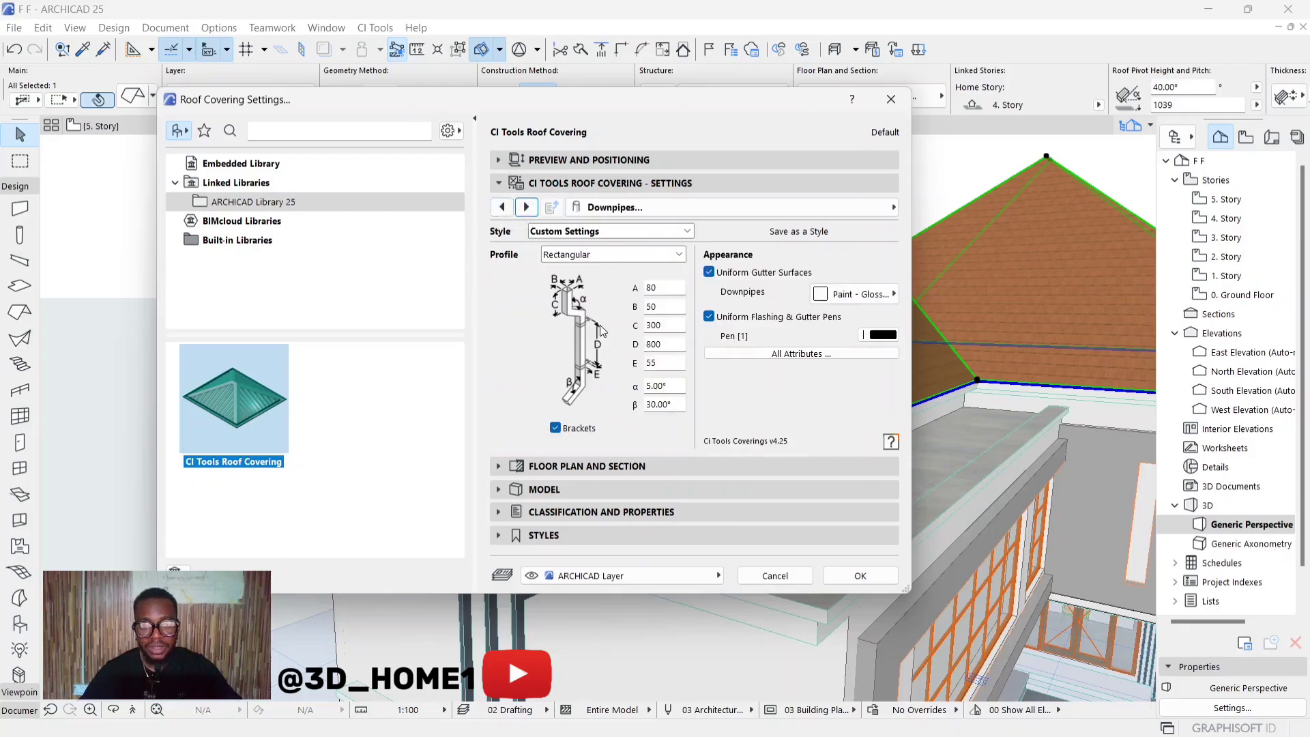
{"action": "left_click", "coordinate": [615, 255]}
{"action": "left_click", "coordinate": [571, 270]}
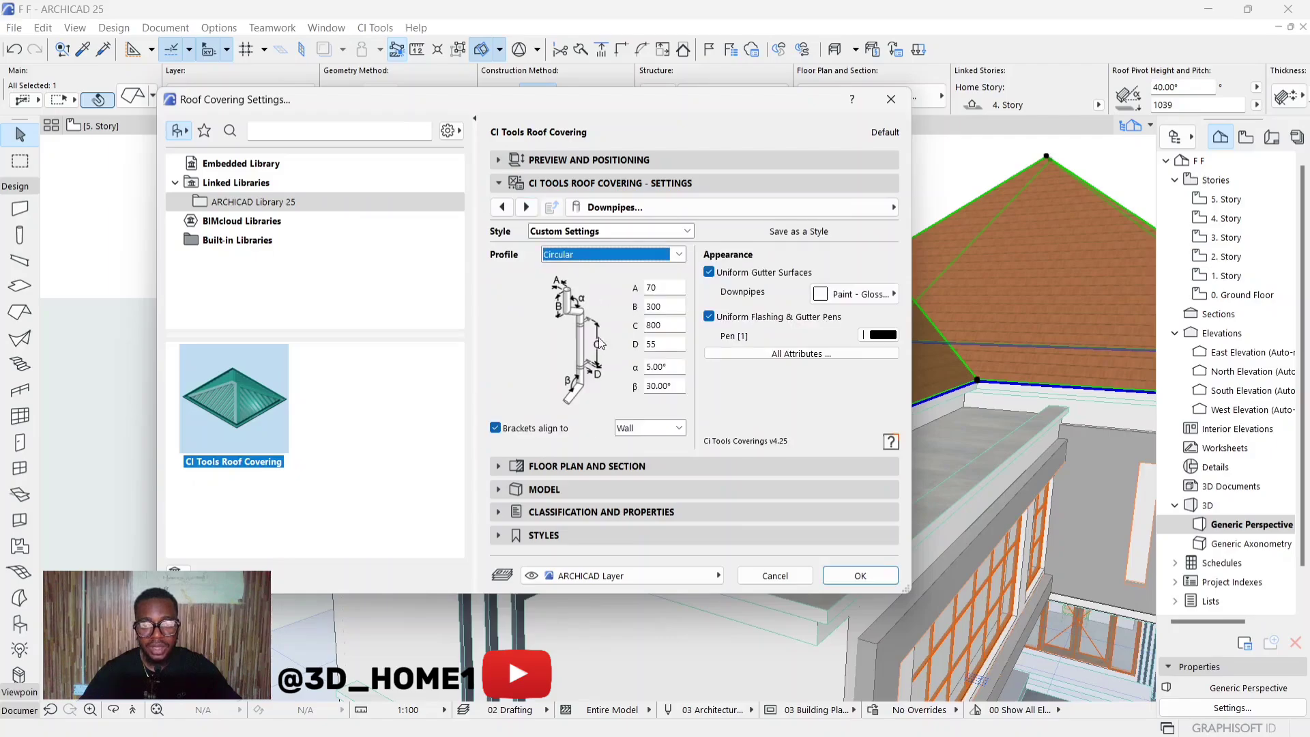
{"action": "left_click", "coordinate": [614, 254]}
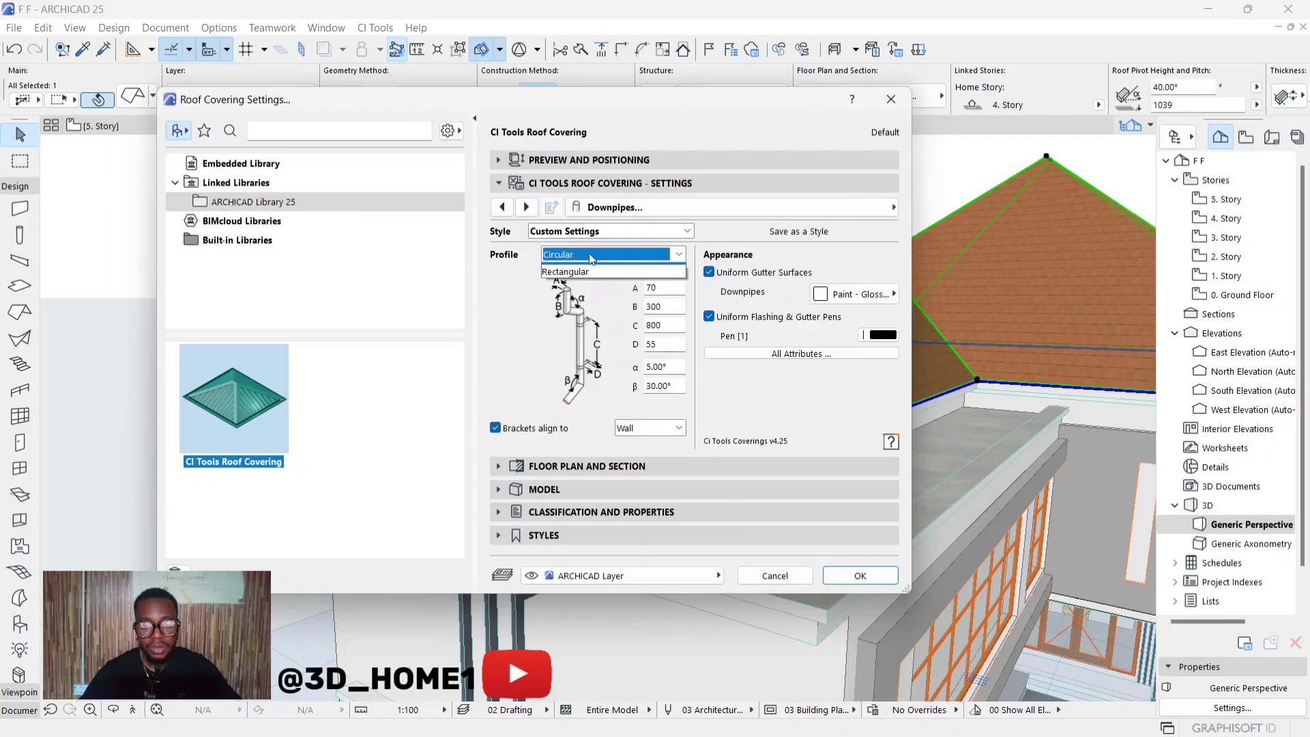
{"action": "left_click", "coordinate": [588, 284]}
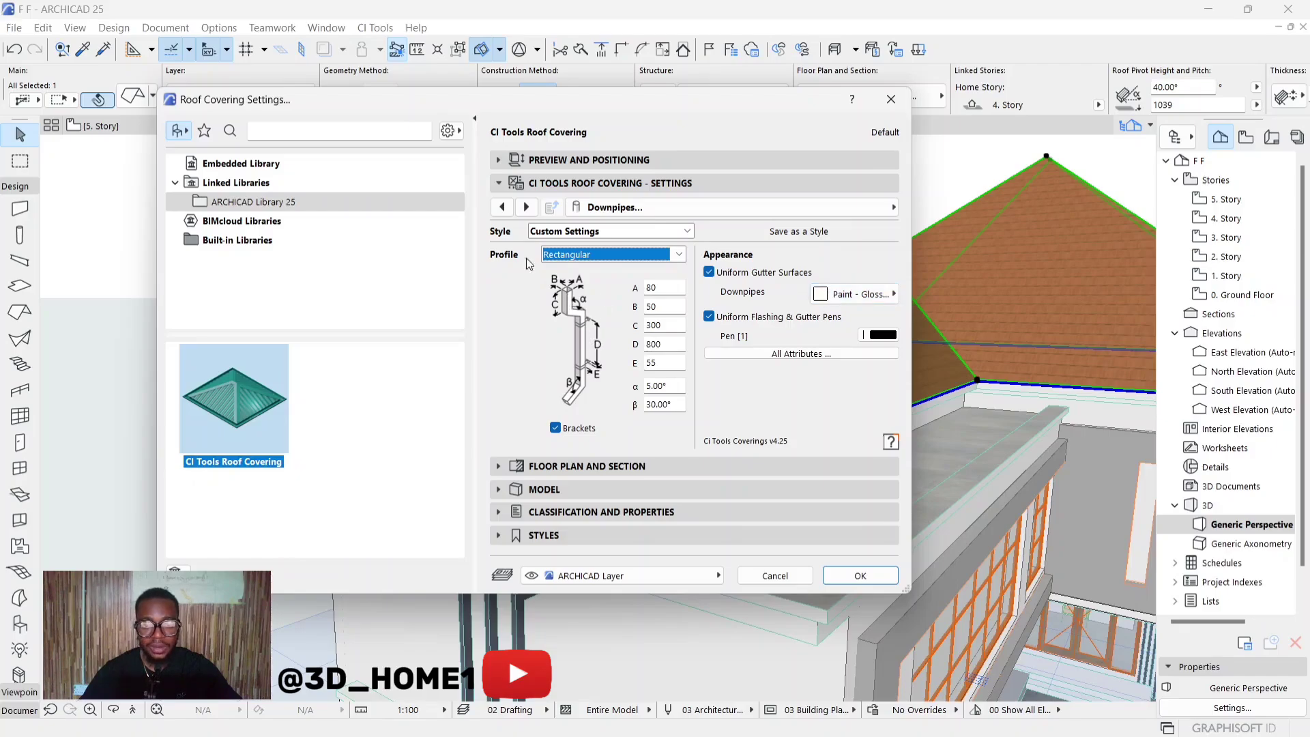
{"action": "left_click", "coordinate": [501, 207]}
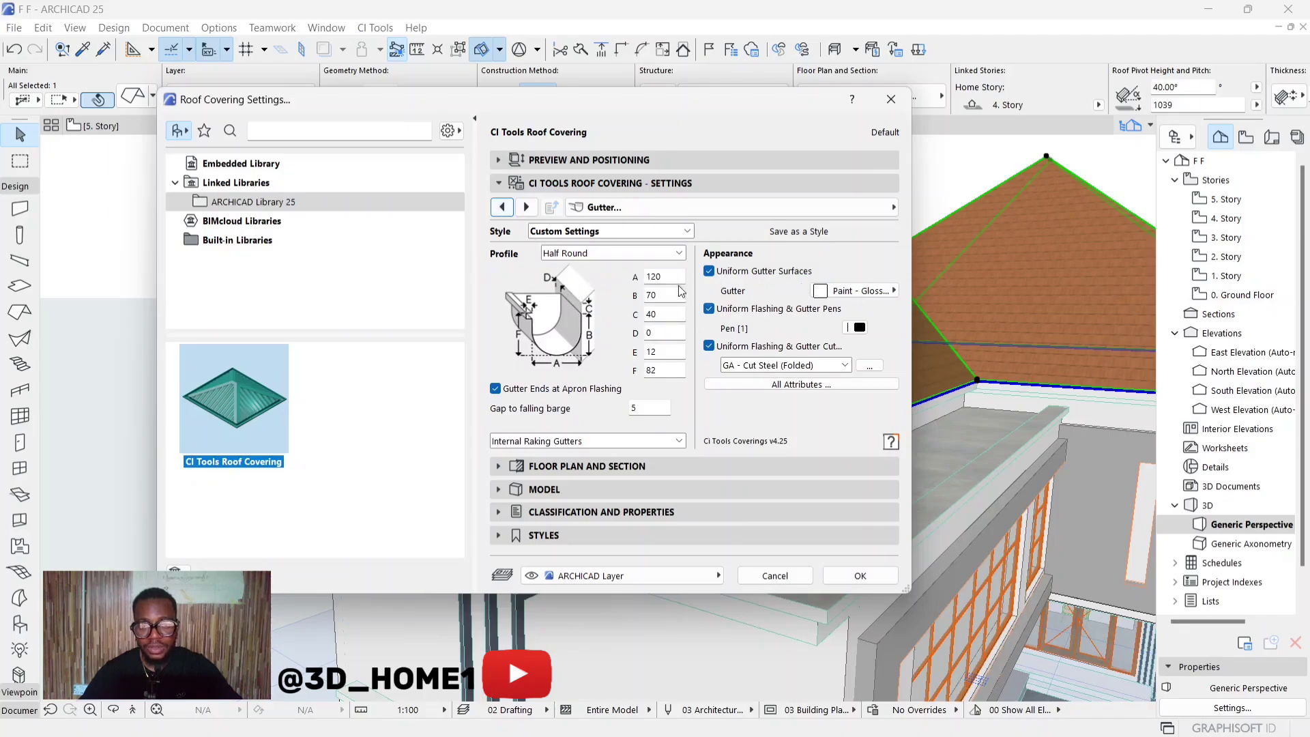
Step: Page back through flashings, soffits, edge boards and gable walls to the Hip/Gable Configuration page
{"action": "left_click", "coordinate": [506, 211]}
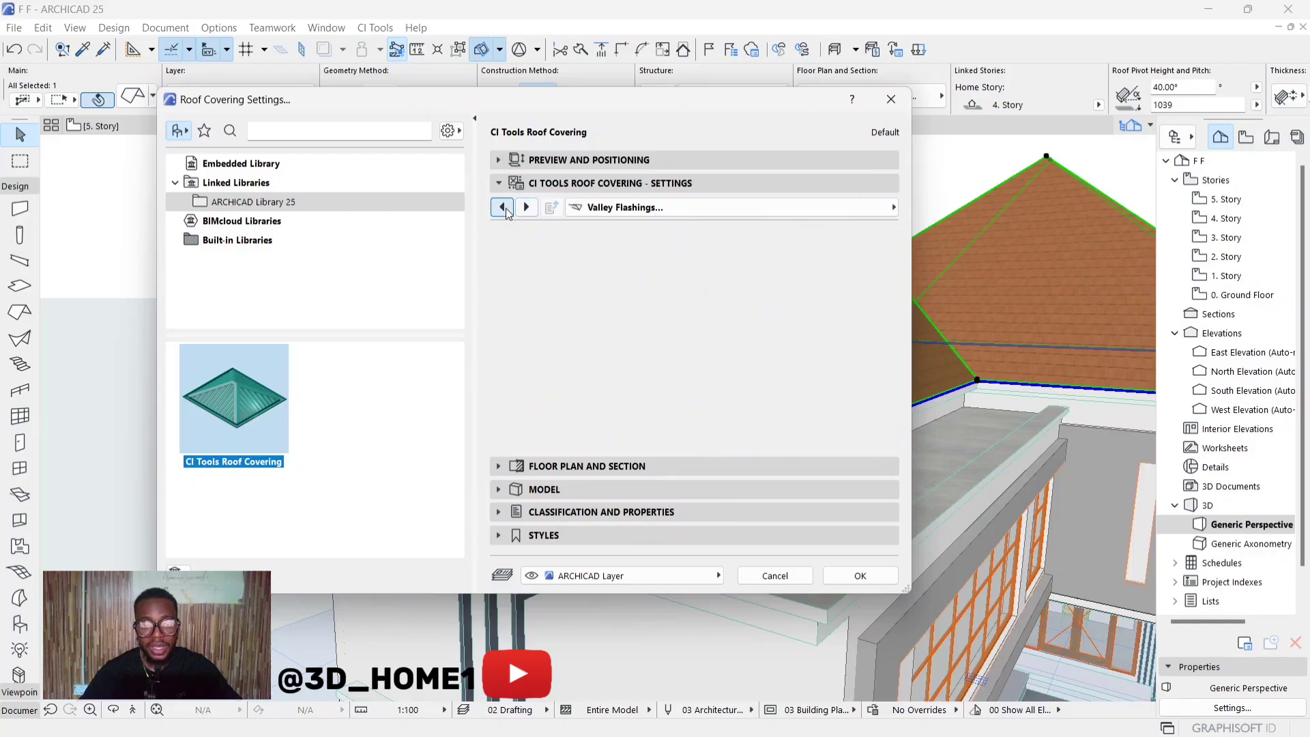
{"action": "left_click", "coordinate": [506, 212]}
{"action": "left_click", "coordinate": [505, 210]}
{"action": "left_click", "coordinate": [505, 209]}
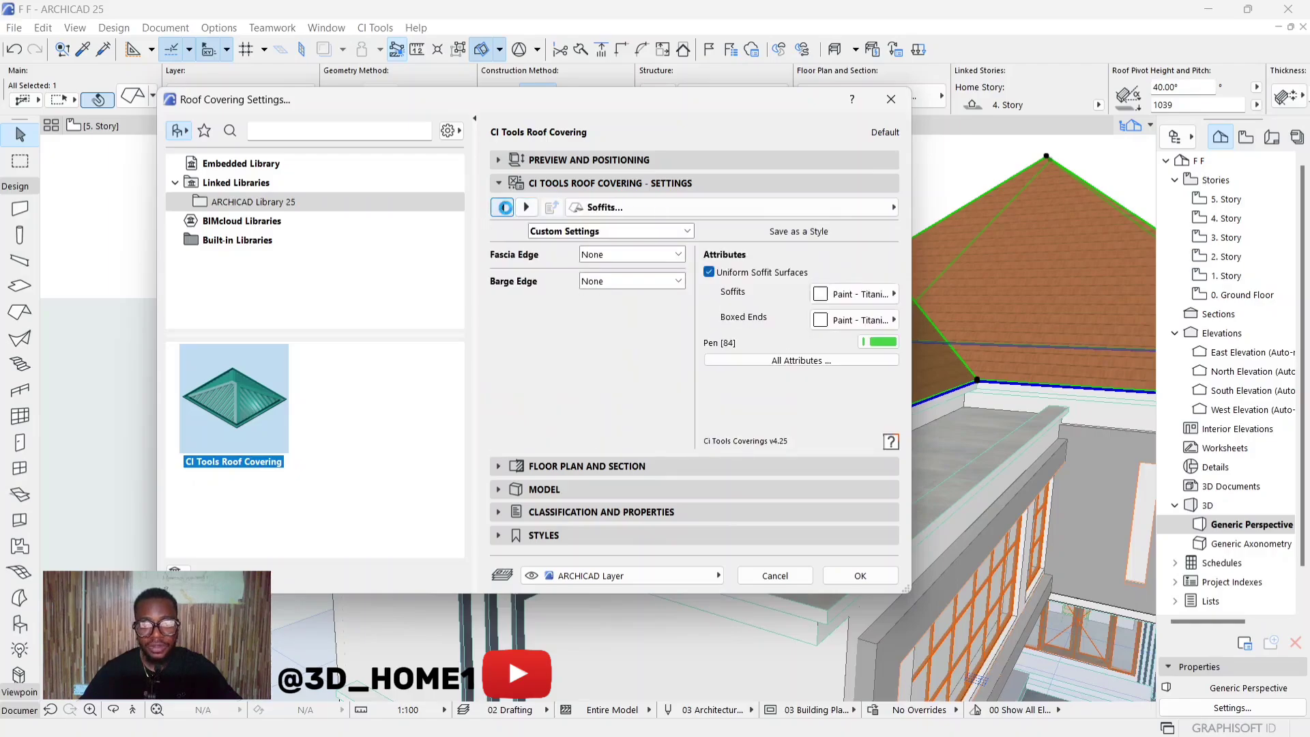
{"action": "left_click", "coordinate": [505, 208]}
{"action": "left_click", "coordinate": [505, 208]}
{"action": "left_click", "coordinate": [505, 208]}
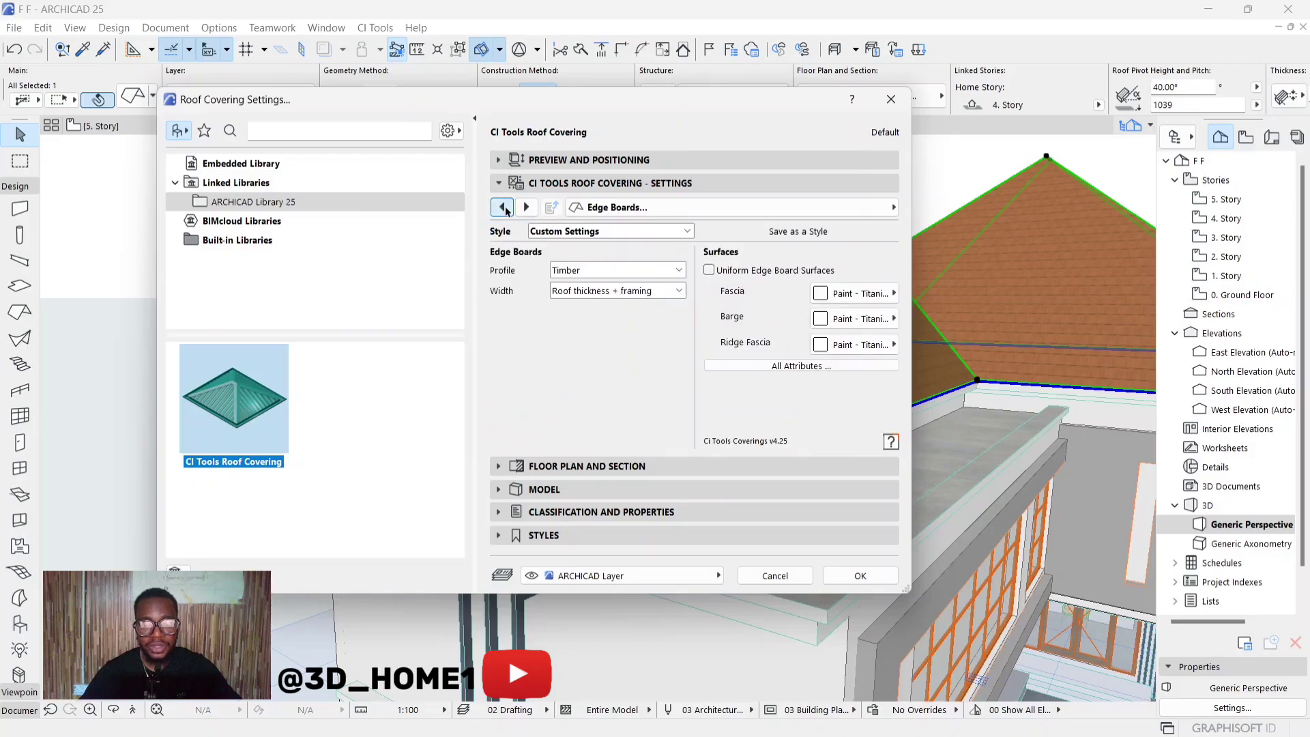
{"action": "left_click", "coordinate": [505, 208]}
{"action": "left_click", "coordinate": [504, 209]}
{"action": "left_click", "coordinate": [502, 210]}
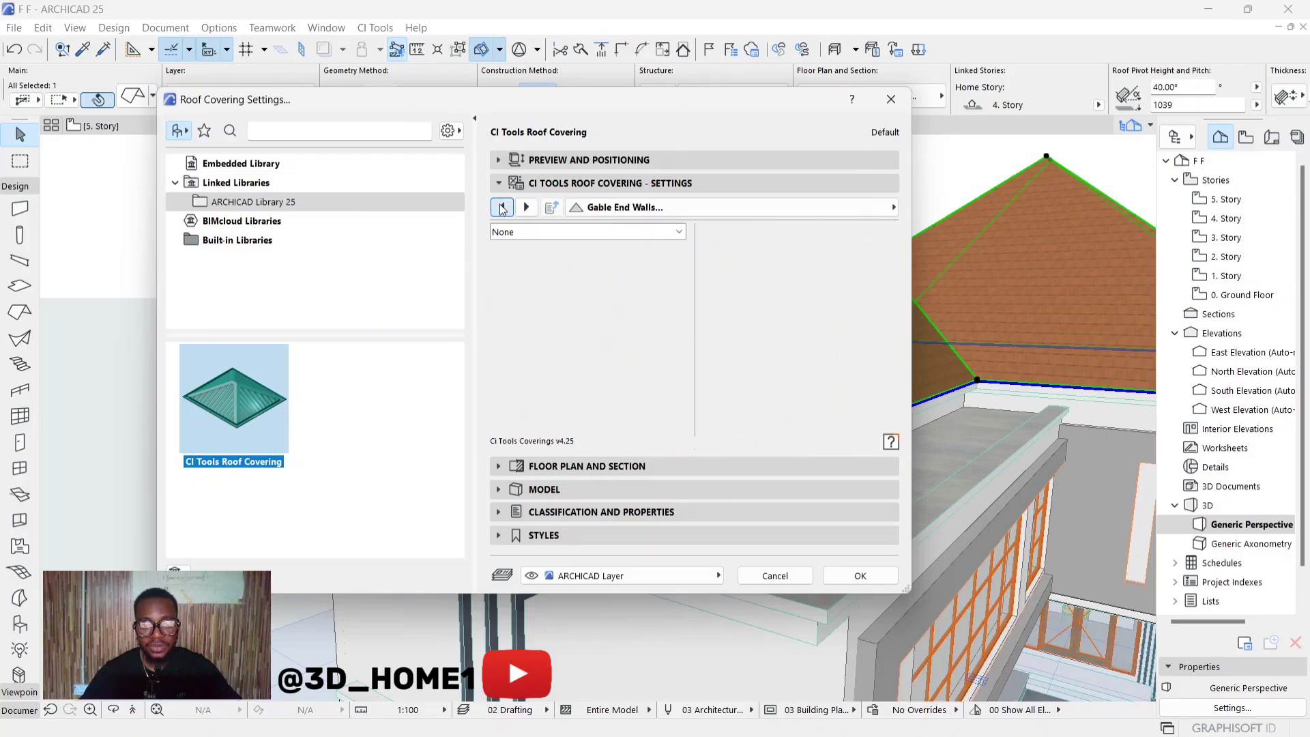
{"action": "left_click", "coordinate": [502, 210]}
{"action": "left_click", "coordinate": [502, 209]}
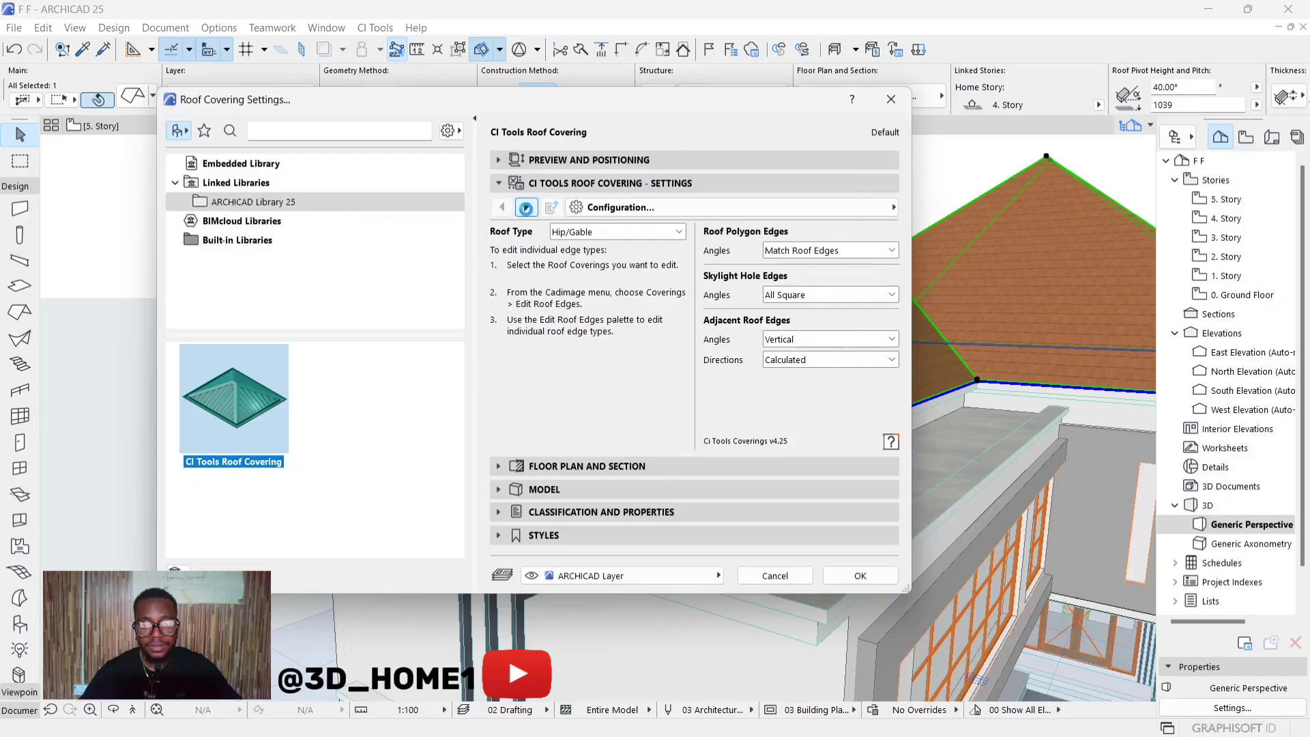
Step: On the Cladding page, set the type to Corrugate and keep the Metal - Chrome 01 material
{"action": "left_click", "coordinate": [527, 208]}
{"action": "left_click", "coordinate": [616, 255]}
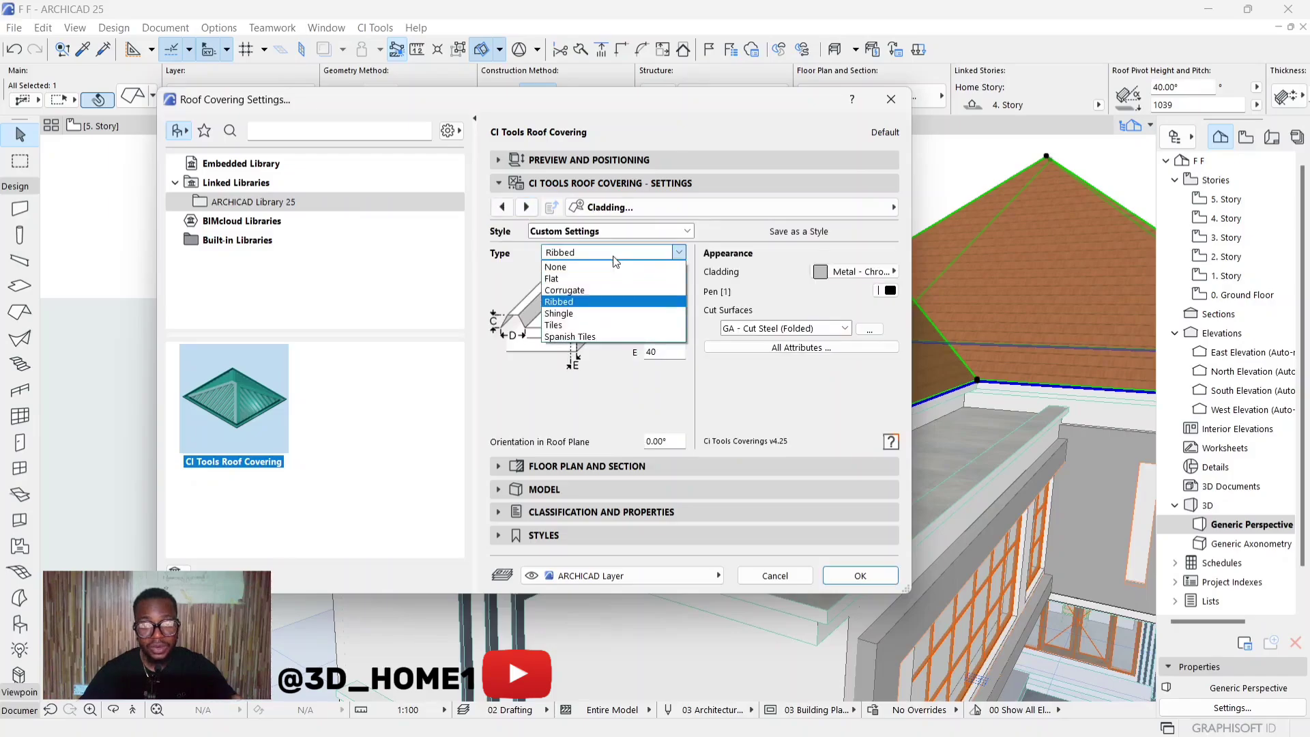
{"action": "left_click", "coordinate": [580, 290]}
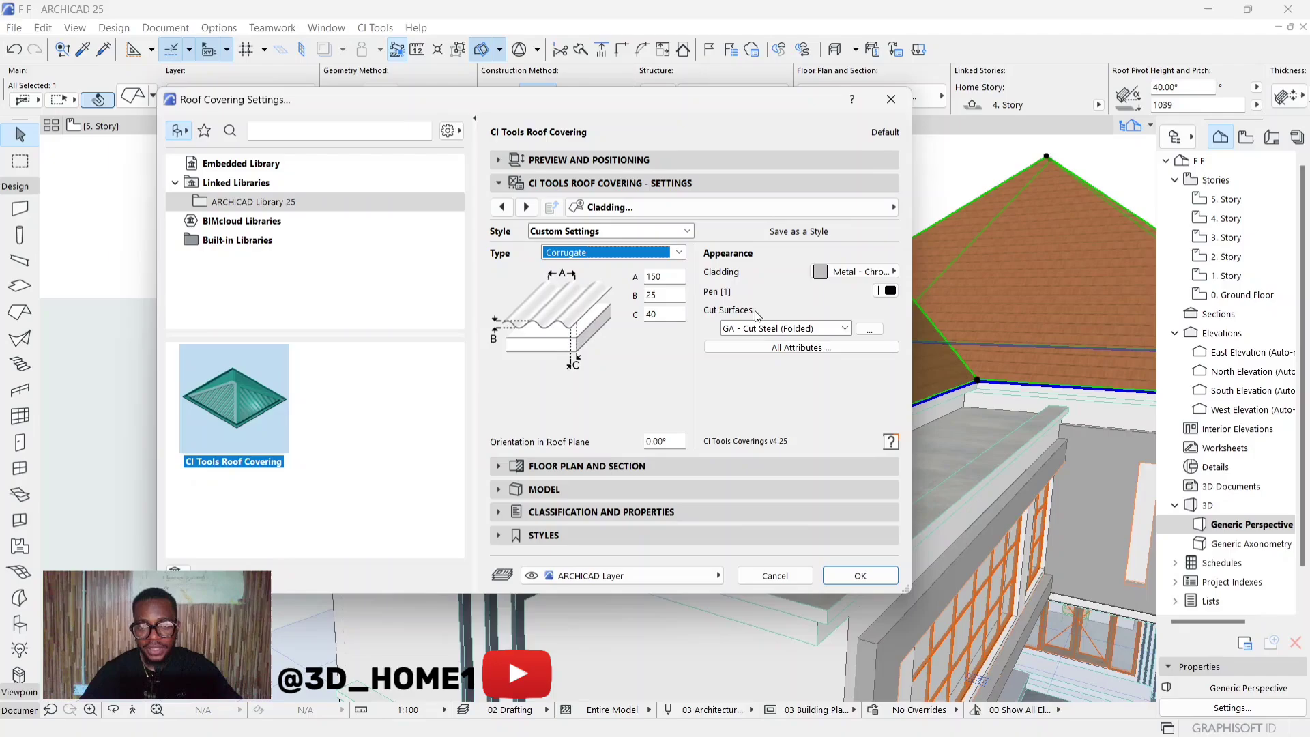
{"action": "left_click", "coordinate": [828, 273]}
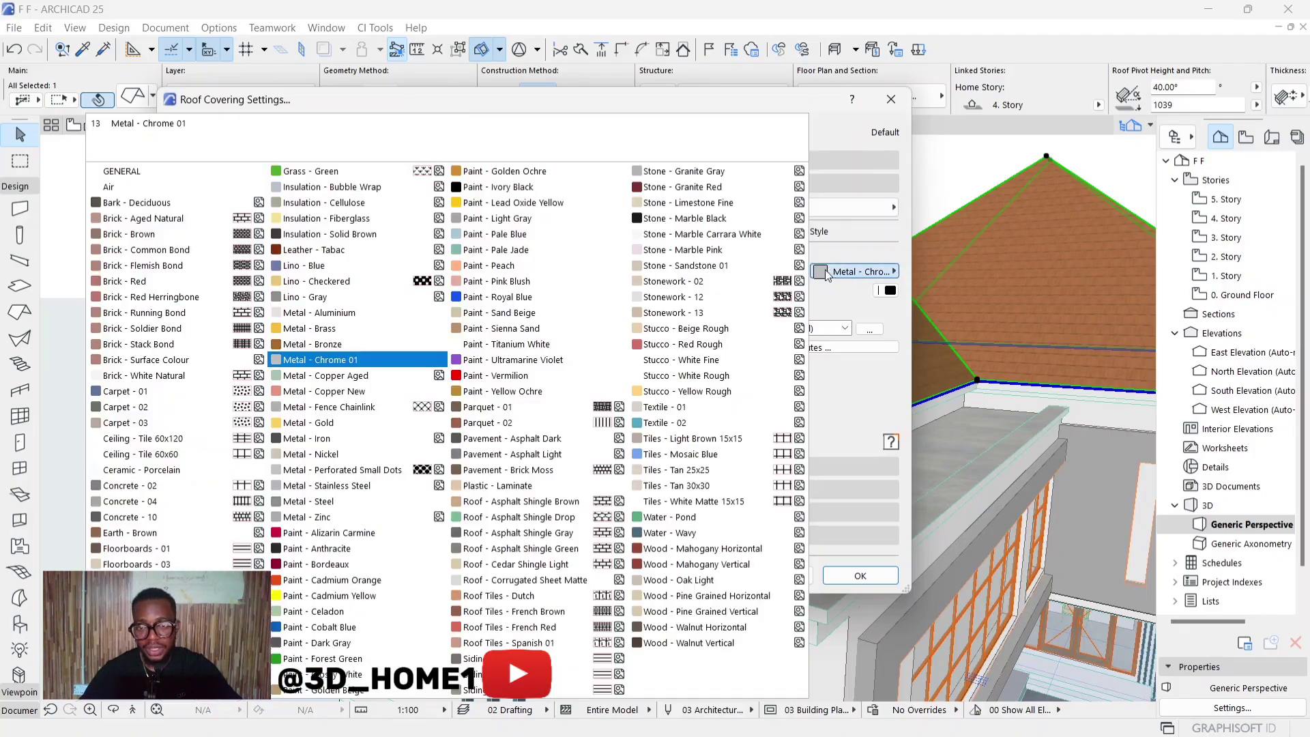
{"action": "left_click", "coordinate": [335, 366]}
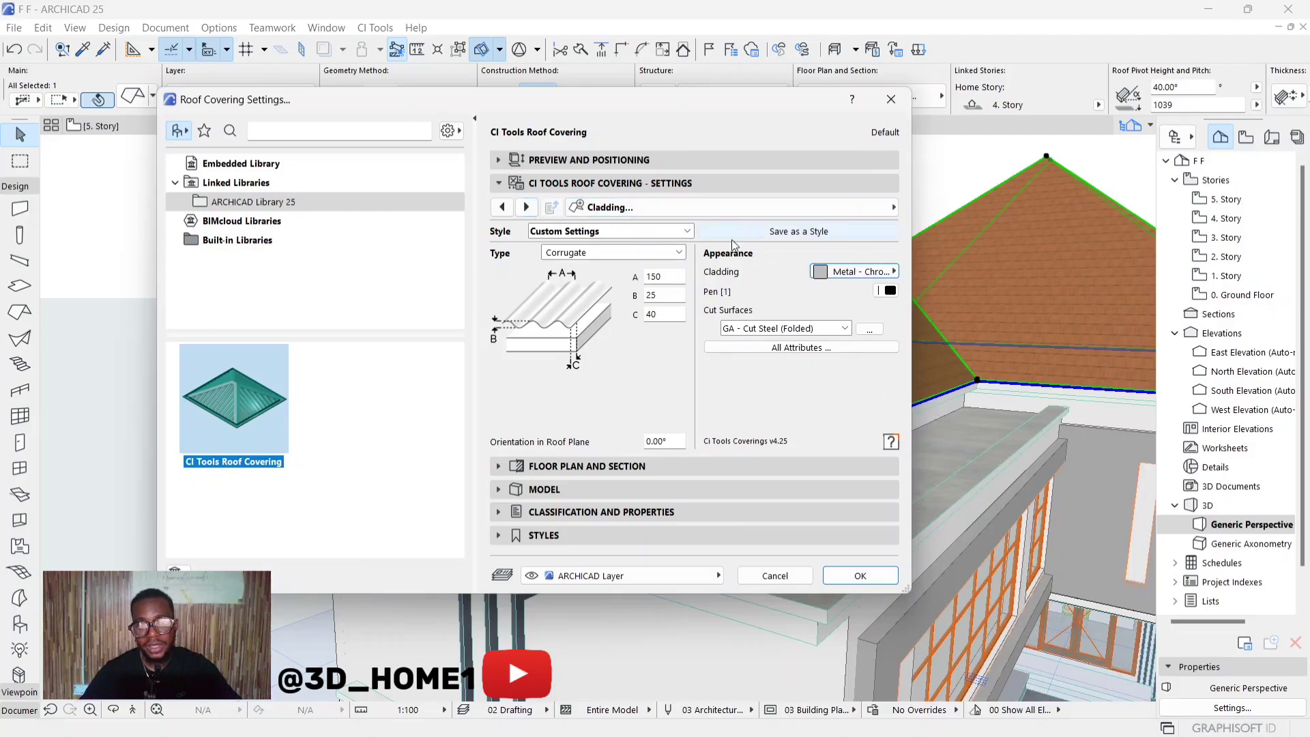
Step: Apply the corrugated metal covering and zoom the 3D view onto the hip roof
{"action": "left_click", "coordinate": [861, 576]}
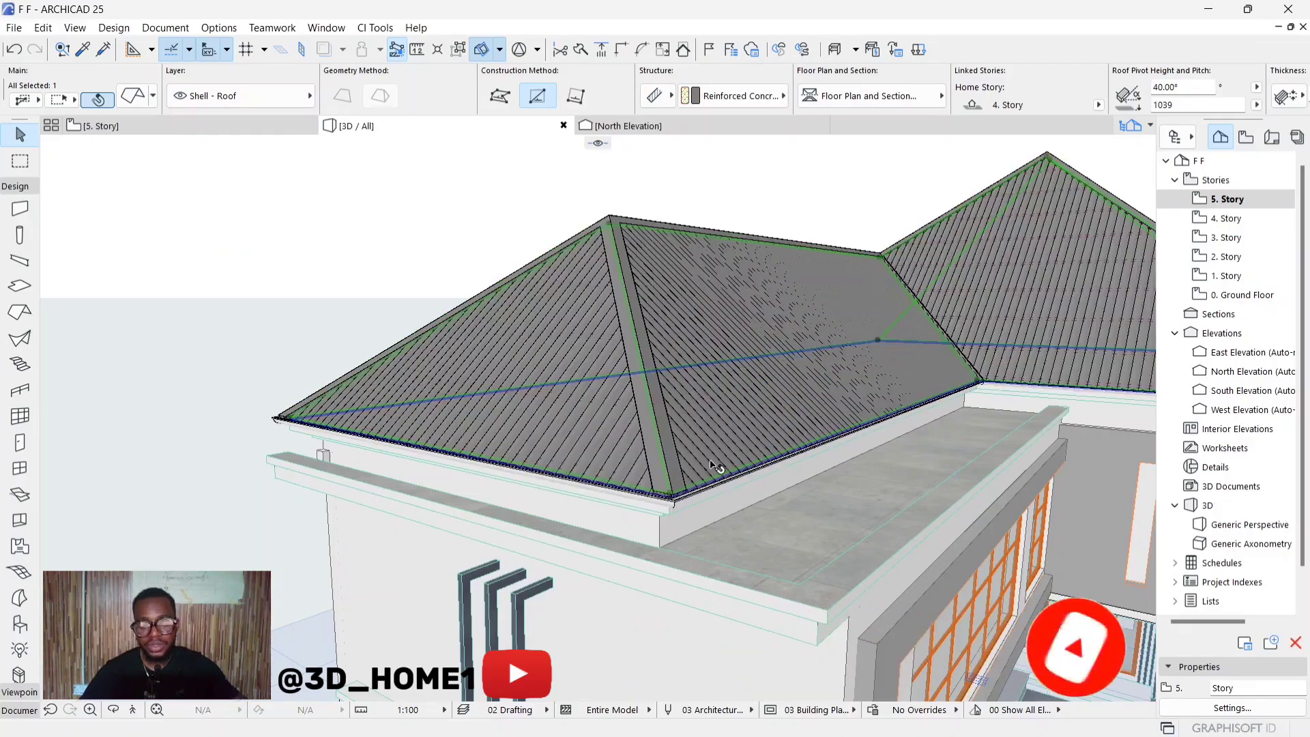
{"action": "middle_click_drag", "start_coordinate": [701, 466], "coordinate": [679, 499], "text": "shift"}
{"action": "scroll", "coordinate": [680, 498], "scroll_direction": "up", "scroll_amount": 5}
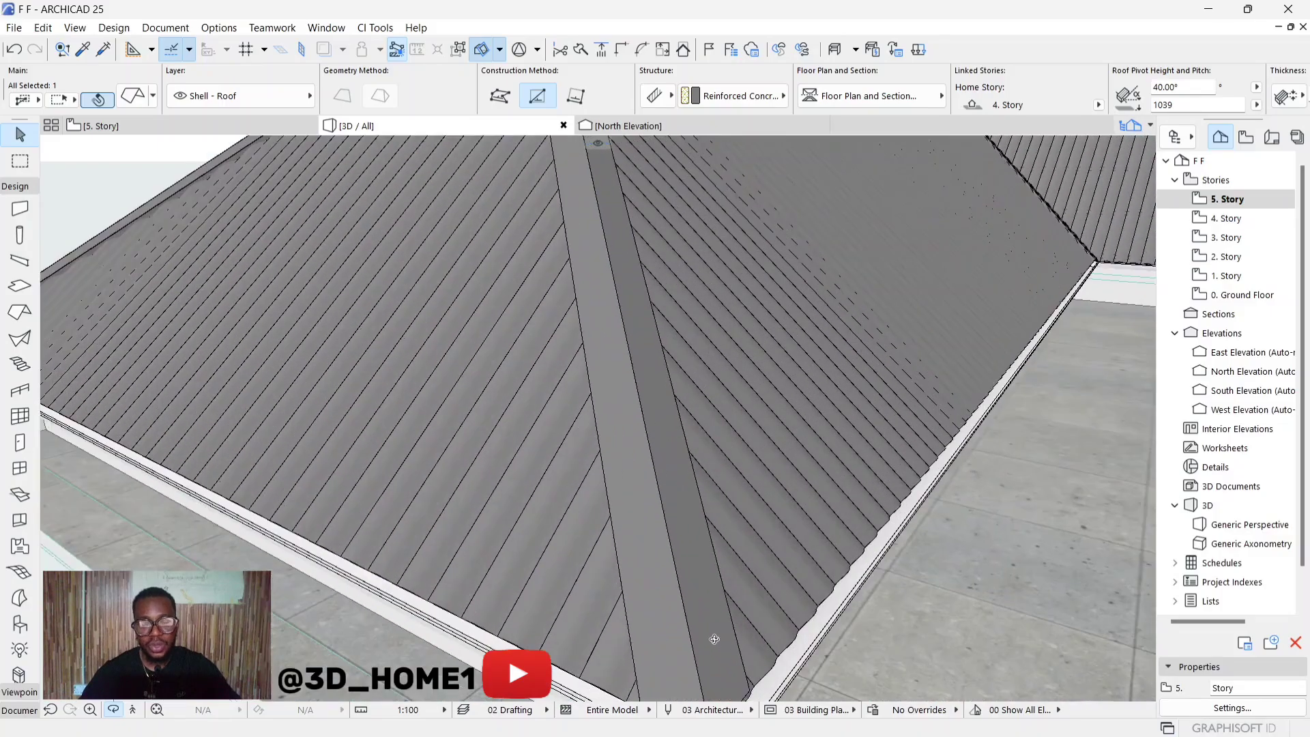
{"action": "scroll", "coordinate": [713, 638], "scroll_direction": "down", "scroll_amount": 2}
{"action": "scroll", "coordinate": [677, 562], "scroll_direction": "up", "scroll_amount": 2}
{"action": "scroll", "coordinate": [677, 563], "scroll_direction": "down", "scroll_amount": 2}
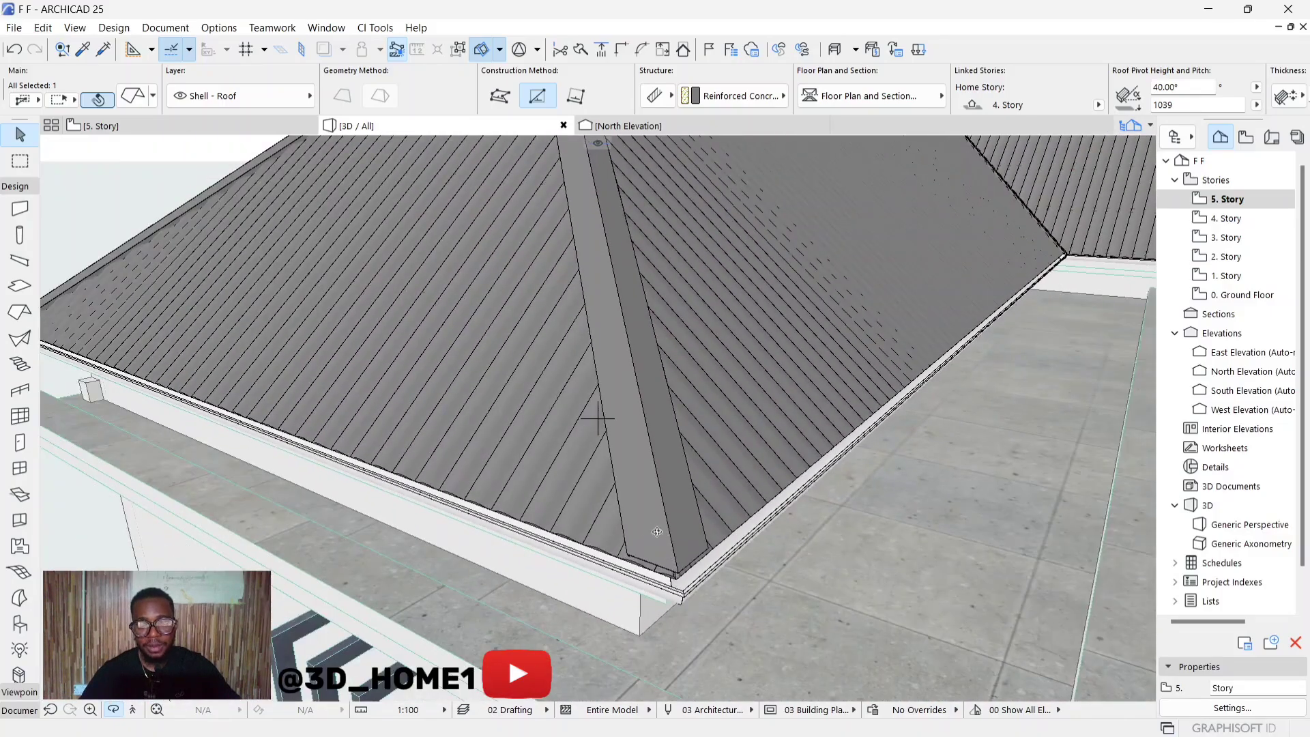
Step: Inspect the hip flashings from another angle, then undo back to the French Red tiles
{"action": "middle_click_drag", "start_coordinate": [594, 418], "coordinate": [653, 526], "text": "shift"}
{"action": "scroll", "coordinate": [653, 526], "scroll_direction": "up", "scroll_amount": 2}
{"action": "scroll", "coordinate": [653, 526], "scroll_direction": "down", "scroll_amount": 3}
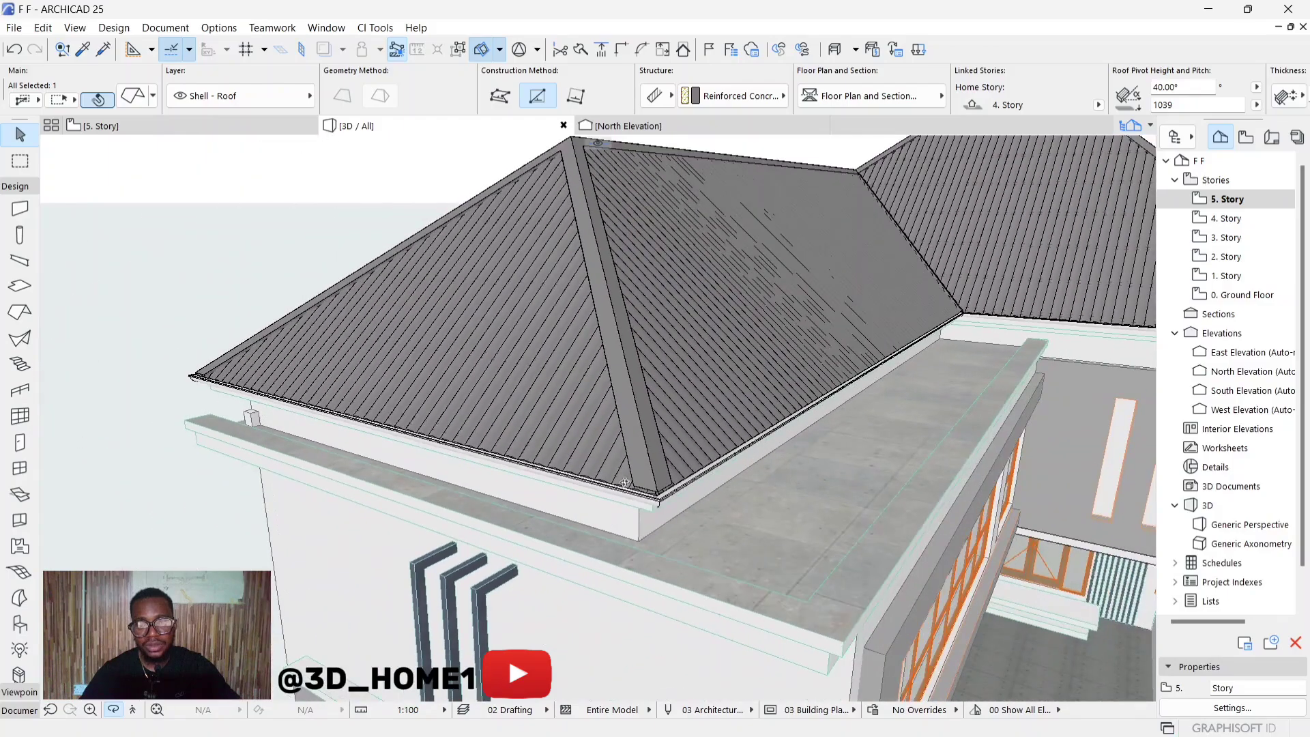
{"action": "scroll", "coordinate": [653, 517], "scroll_direction": "up", "scroll_amount": 3}
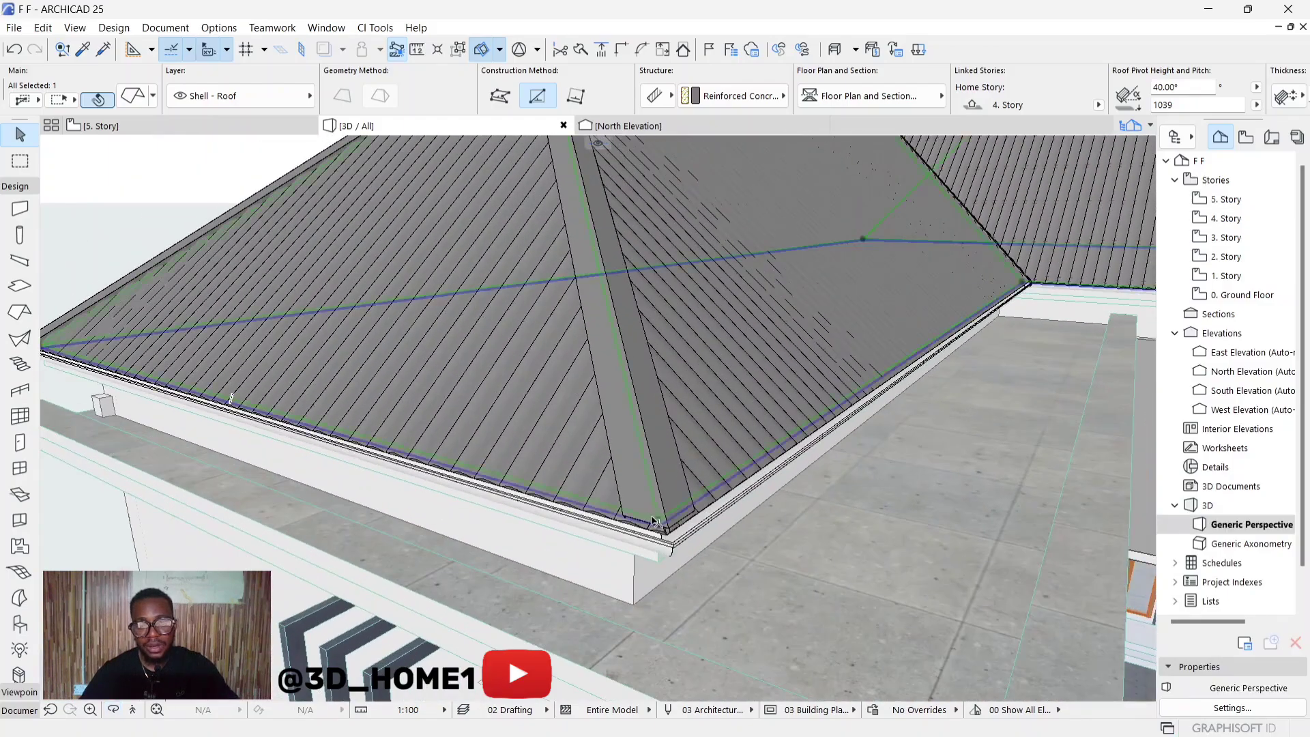
{"action": "key", "text": "Escape"}
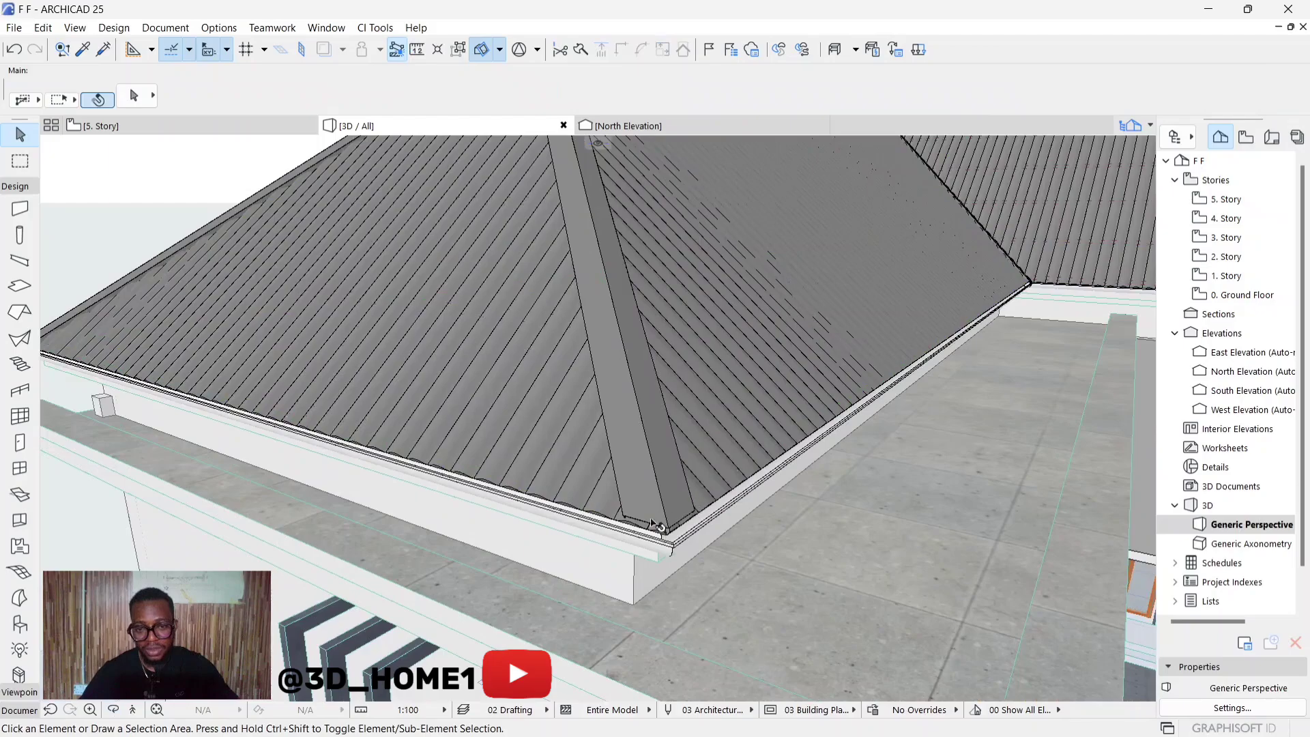
{"action": "scroll", "coordinate": [604, 506], "scroll_direction": "up", "scroll_amount": 3}
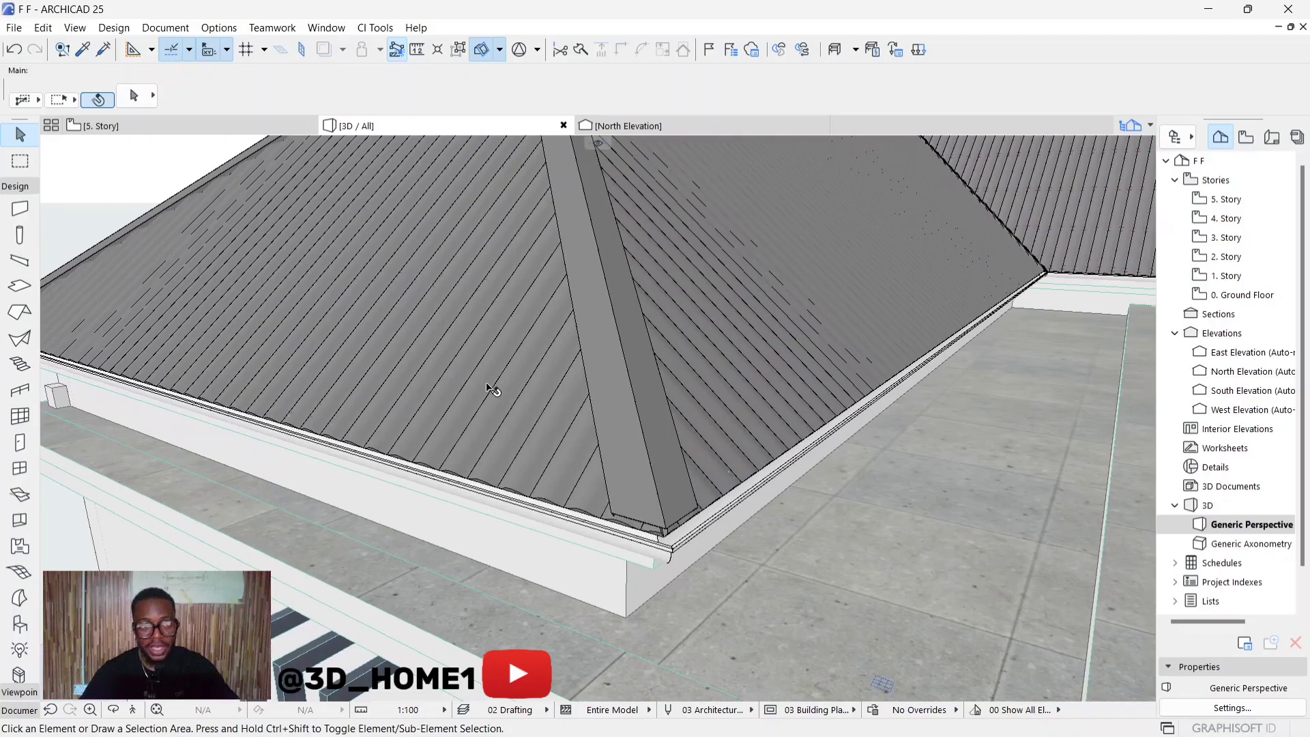
{"action": "key", "text": "ctrl+z"}
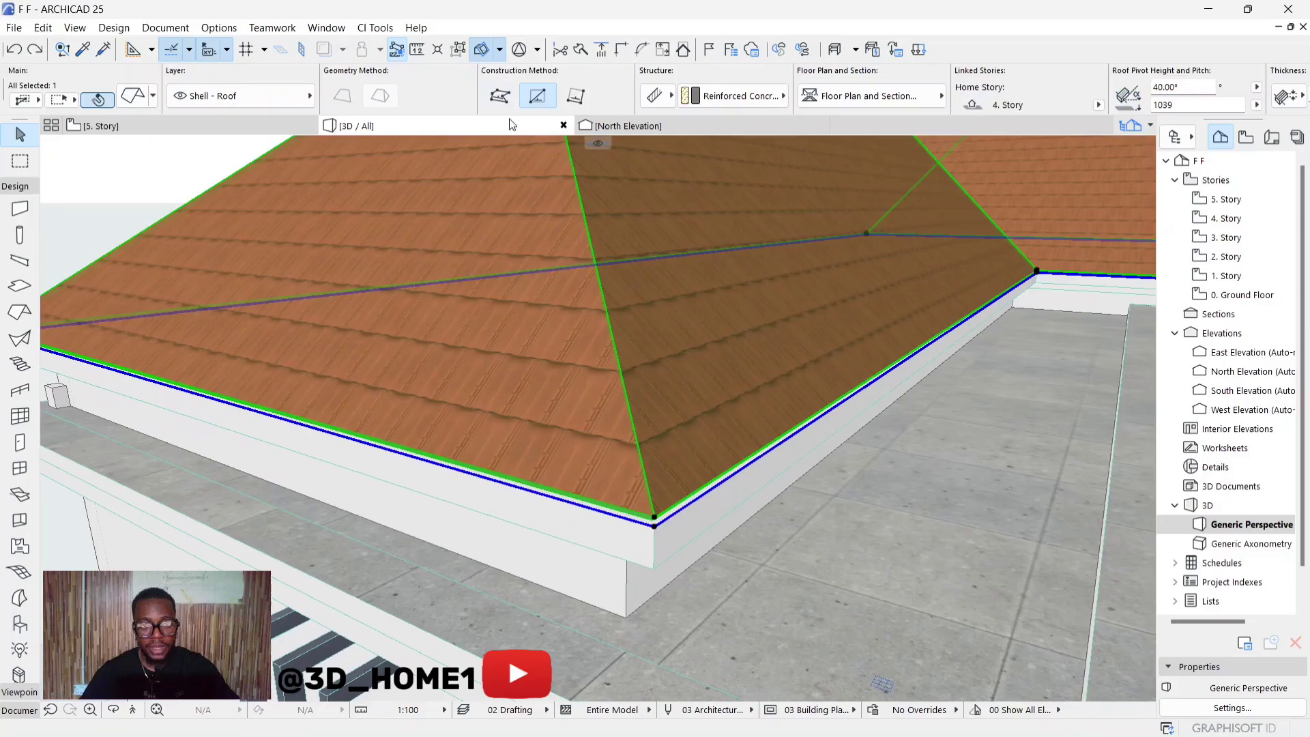
Step: Reopen the CI Tools Roof Covering Settings and go to the Hip/Ridge Flashings page
{"action": "left_click", "coordinate": [394, 30]}
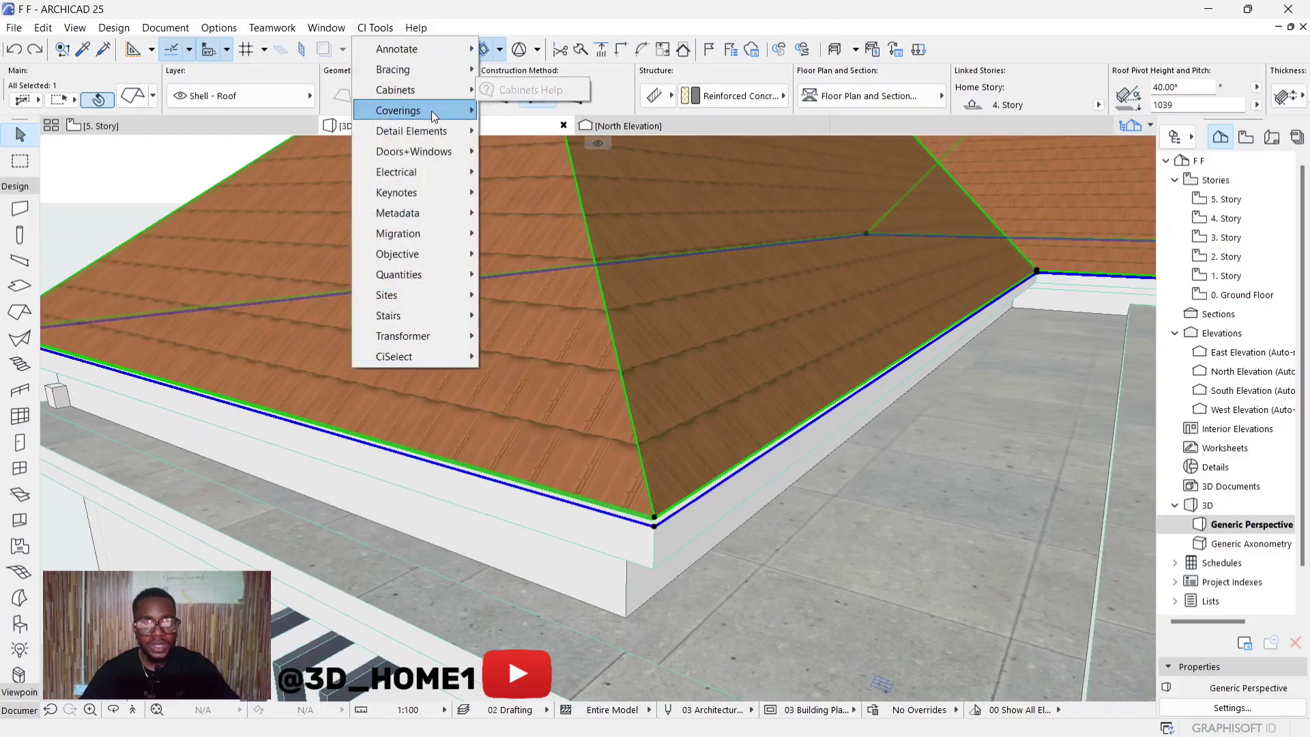
{"action": "mouse_move", "coordinate": [431, 110]}
{"action": "left_click", "coordinate": [531, 130]}
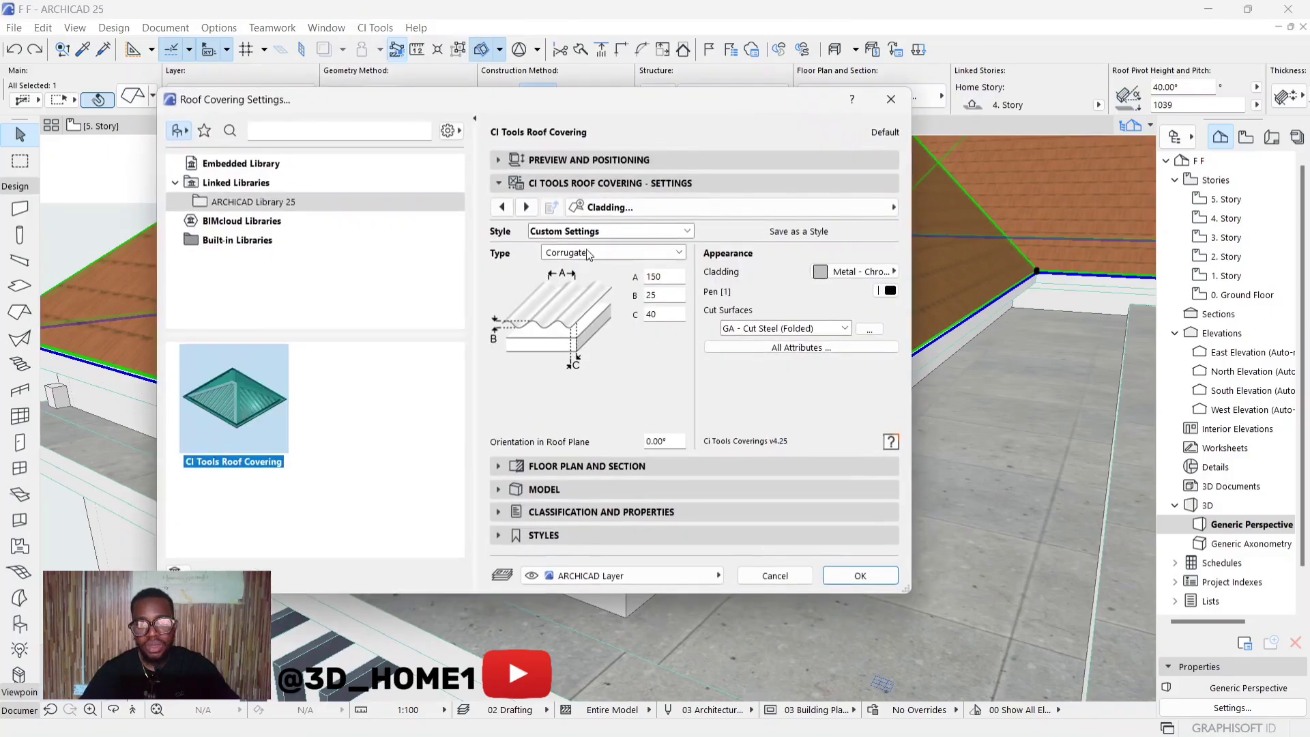
{"action": "left_click", "coordinate": [528, 208]}
{"action": "left_click", "coordinate": [528, 207]}
{"action": "left_click", "coordinate": [527, 207]}
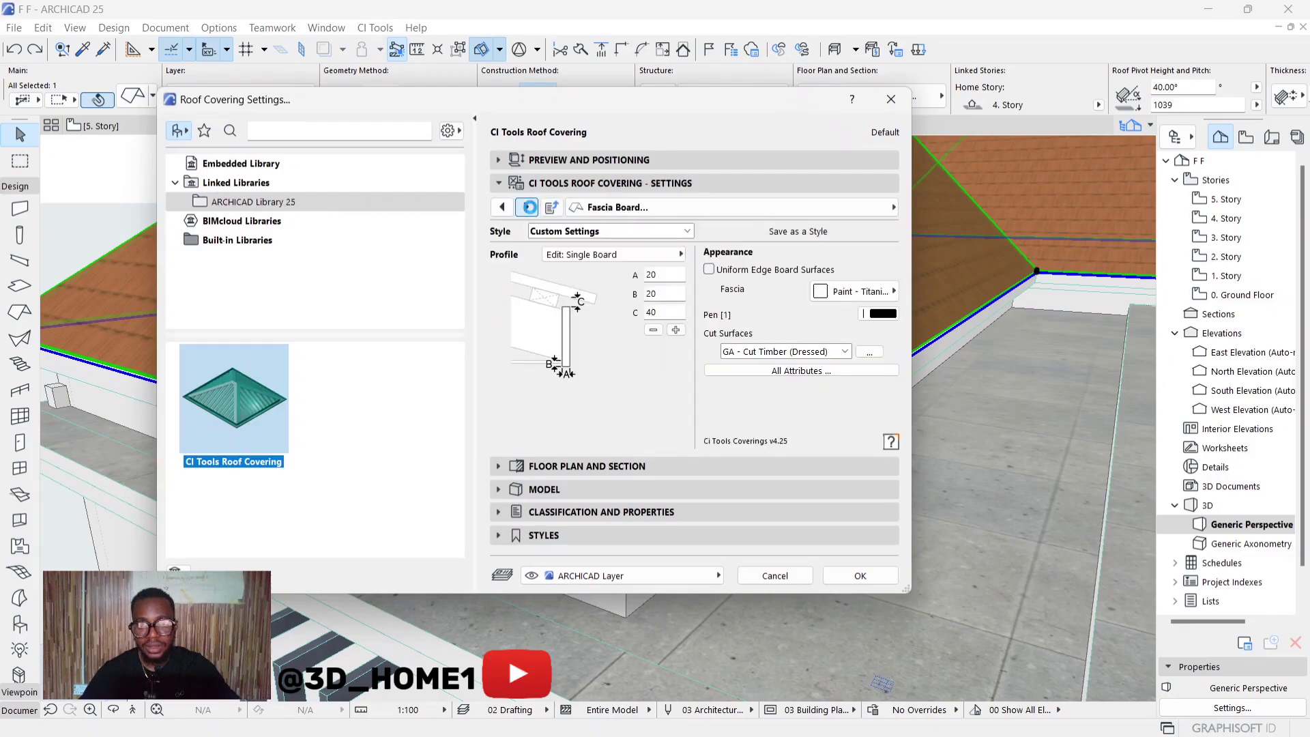
{"action": "left_click", "coordinate": [528, 207]}
{"action": "left_click", "coordinate": [527, 207]}
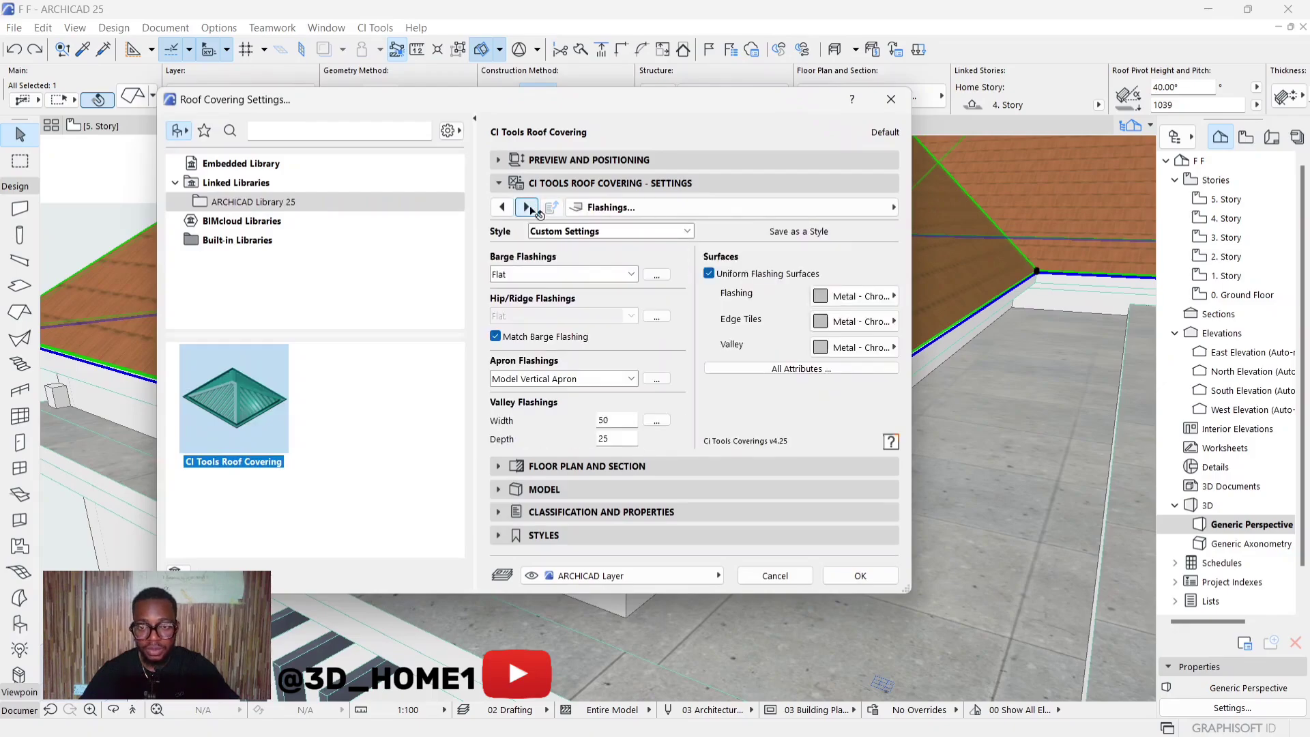
{"action": "left_click", "coordinate": [528, 208]}
{"action": "left_click", "coordinate": [528, 207]}
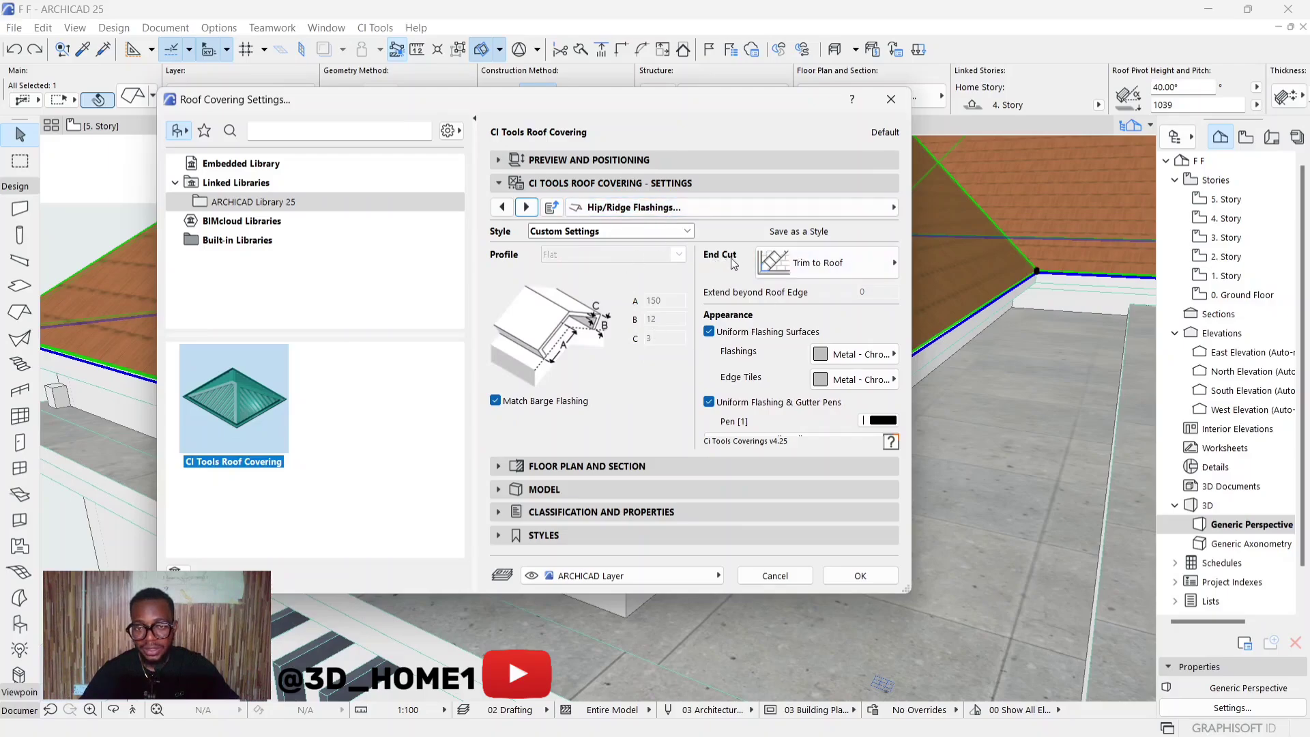
Step: Set the hip flashing End Cut to Trim to Roof and apply the settings
{"action": "left_click", "coordinate": [841, 267]}
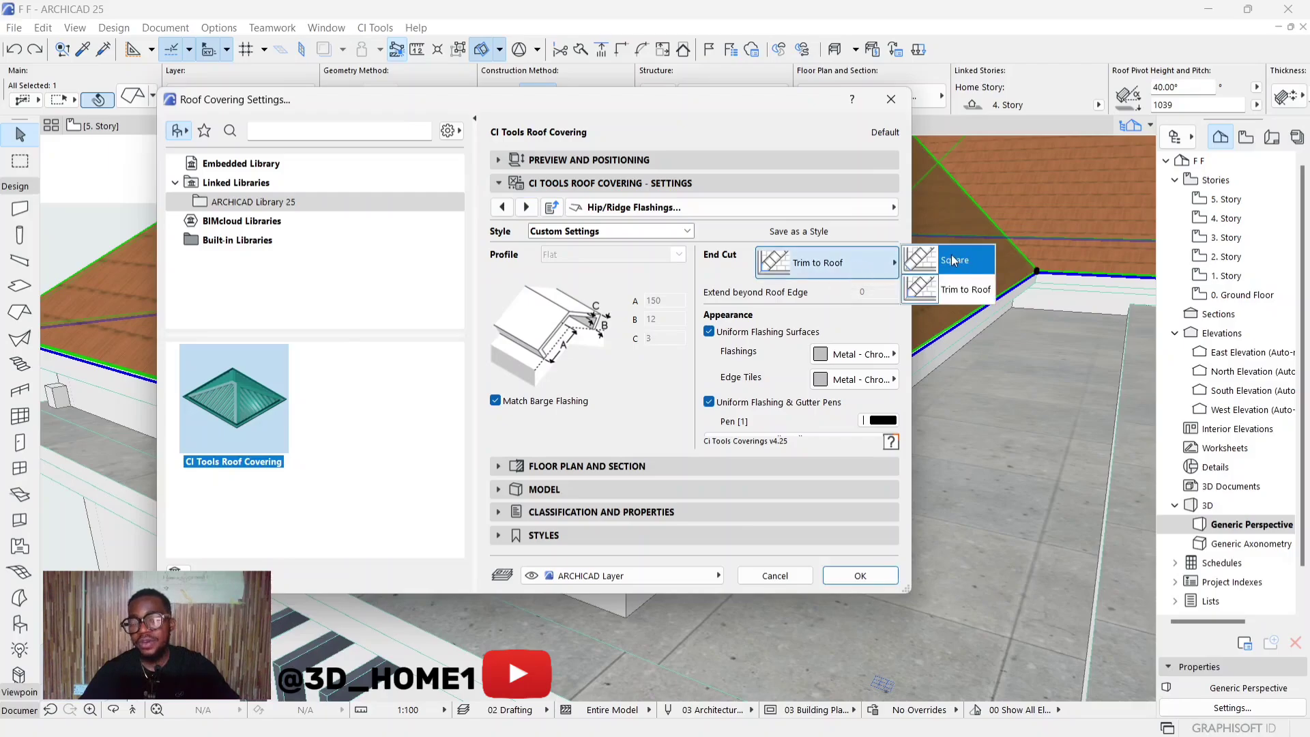
{"action": "left_click", "coordinate": [966, 291]}
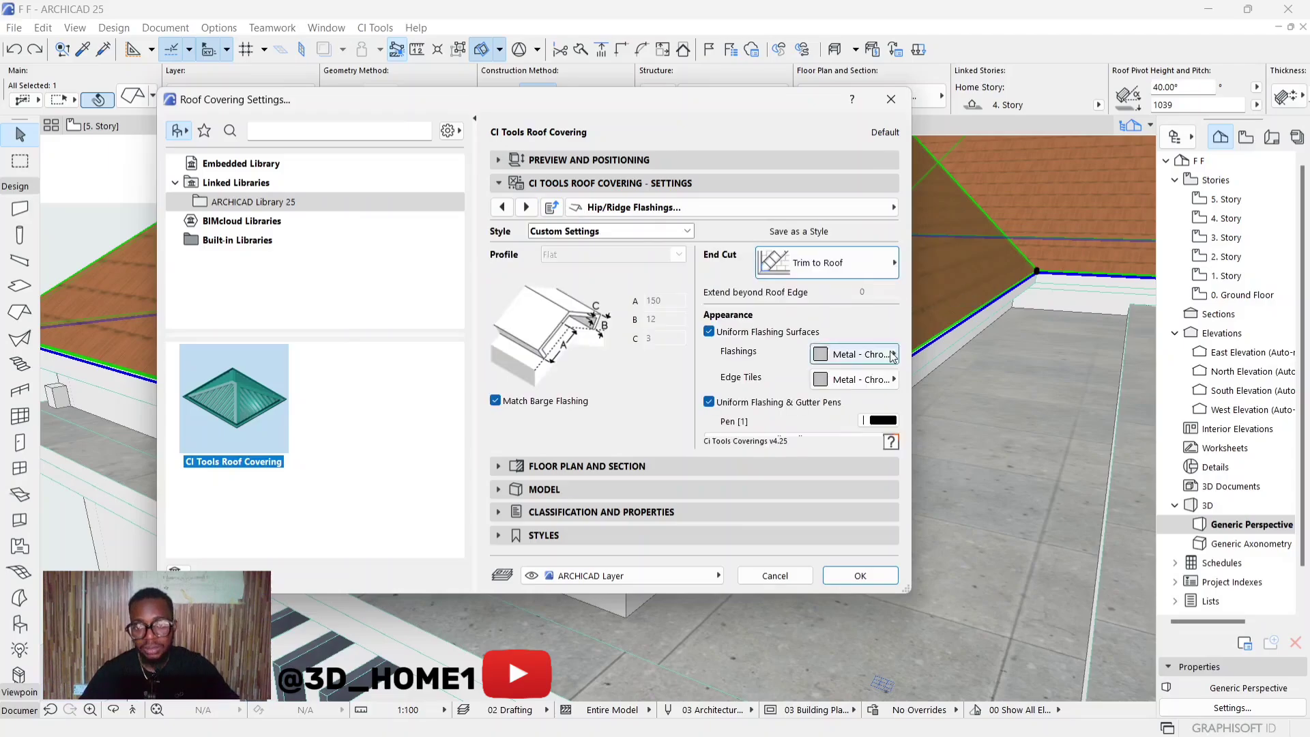
{"action": "left_click", "coordinate": [844, 577]}
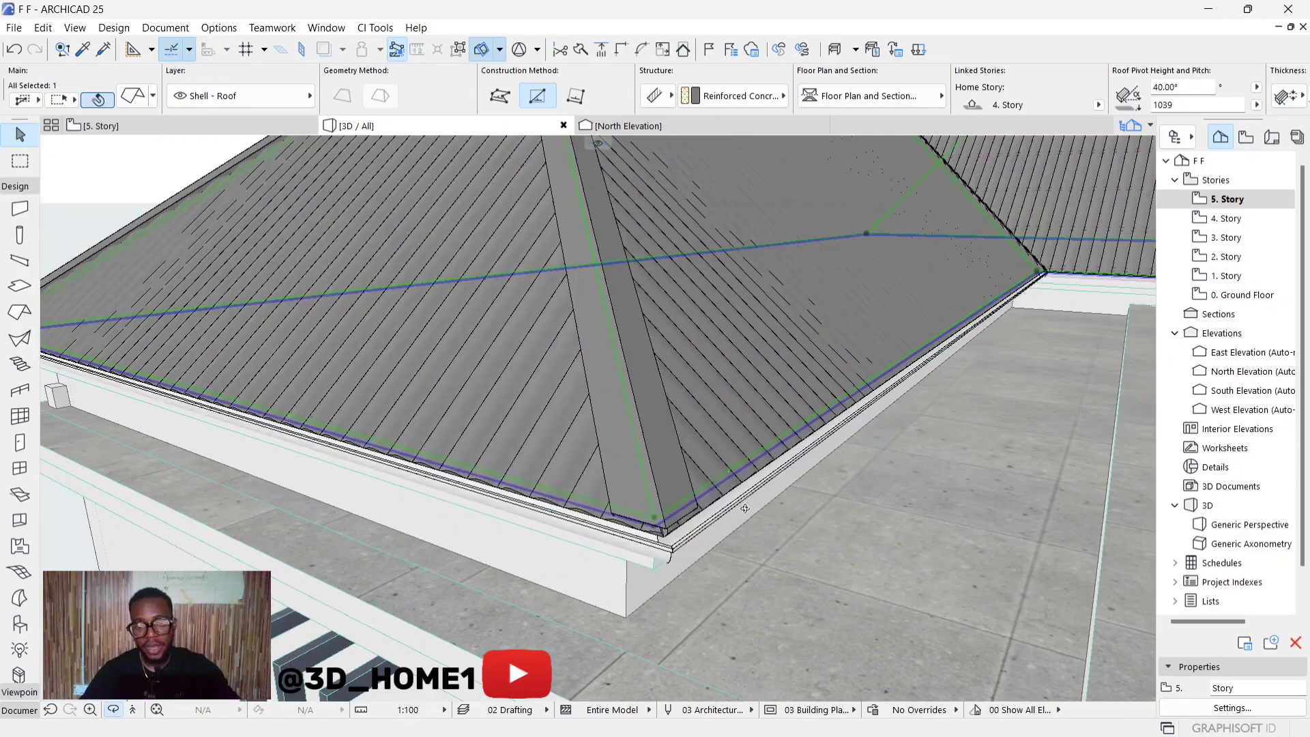
{"action": "middle_click_drag", "start_coordinate": [722, 483], "coordinate": [584, 517], "text": "shift"}
{"action": "scroll", "coordinate": [683, 432], "scroll_direction": "down", "scroll_amount": 3}
{"action": "scroll", "coordinate": [520, 621], "scroll_direction": "up", "scroll_amount": 5}
{"action": "scroll", "coordinate": [521, 622], "scroll_direction": "down", "scroll_amount": 3}
{"action": "scroll", "coordinate": [595, 398], "scroll_direction": "up", "scroll_amount": 2}
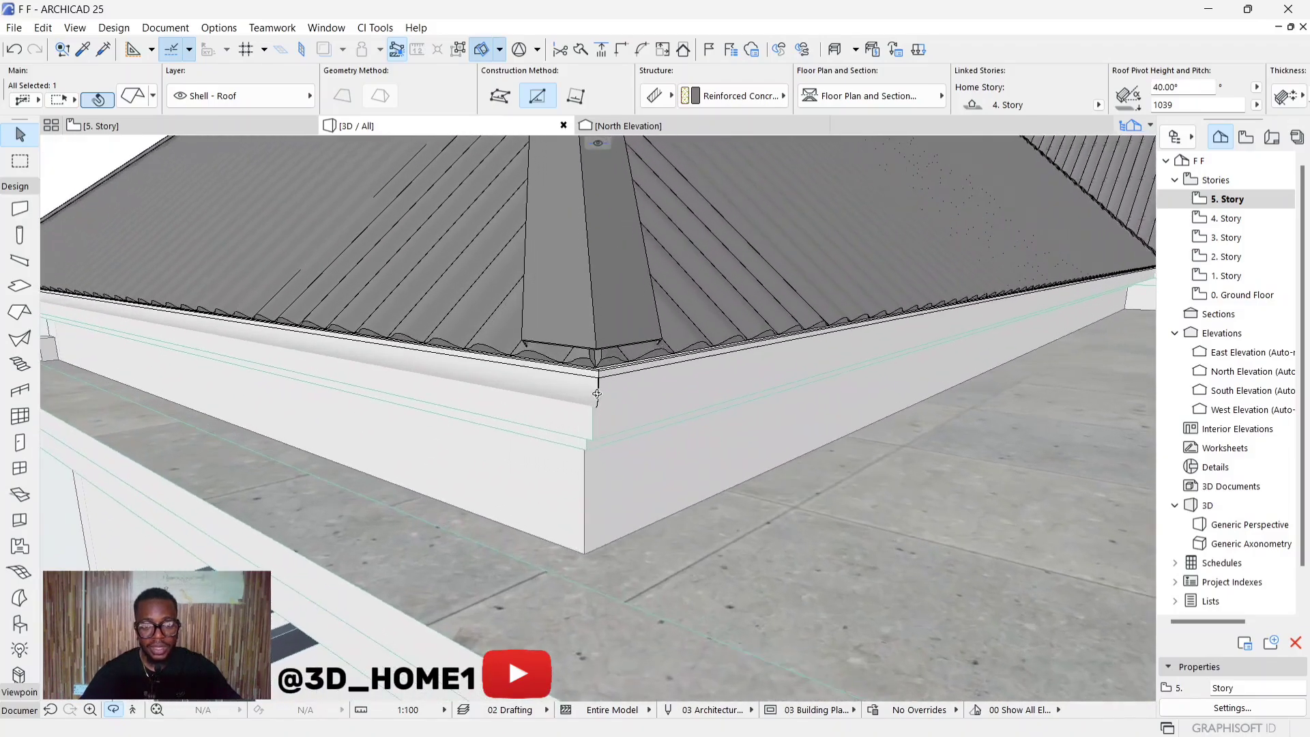
{"action": "scroll", "coordinate": [597, 392], "scroll_direction": "up", "scroll_amount": 2}
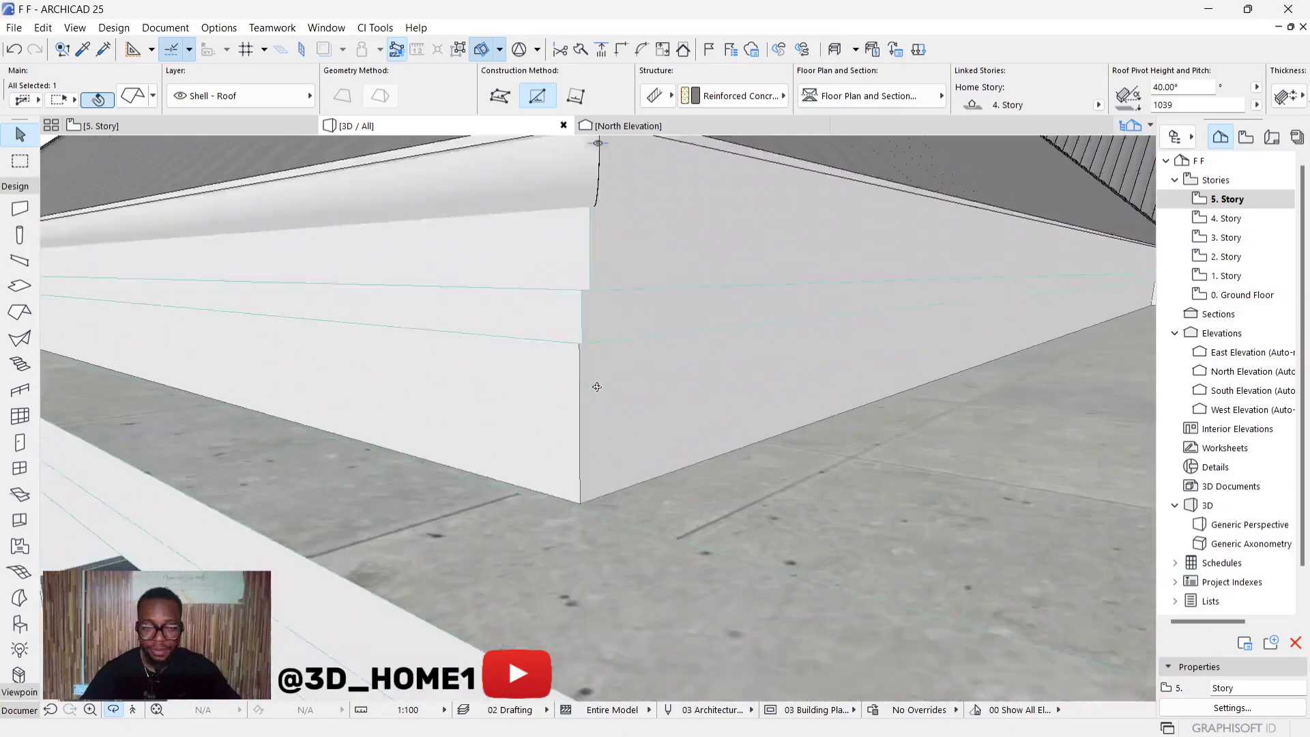
{"action": "scroll", "coordinate": [595, 382], "scroll_direction": "down", "scroll_amount": 1}
{"action": "scroll", "coordinate": [601, 328], "scroll_direction": "up", "scroll_amount": 2}
{"action": "scroll", "coordinate": [601, 328], "scroll_direction": "down", "scroll_amount": 1}
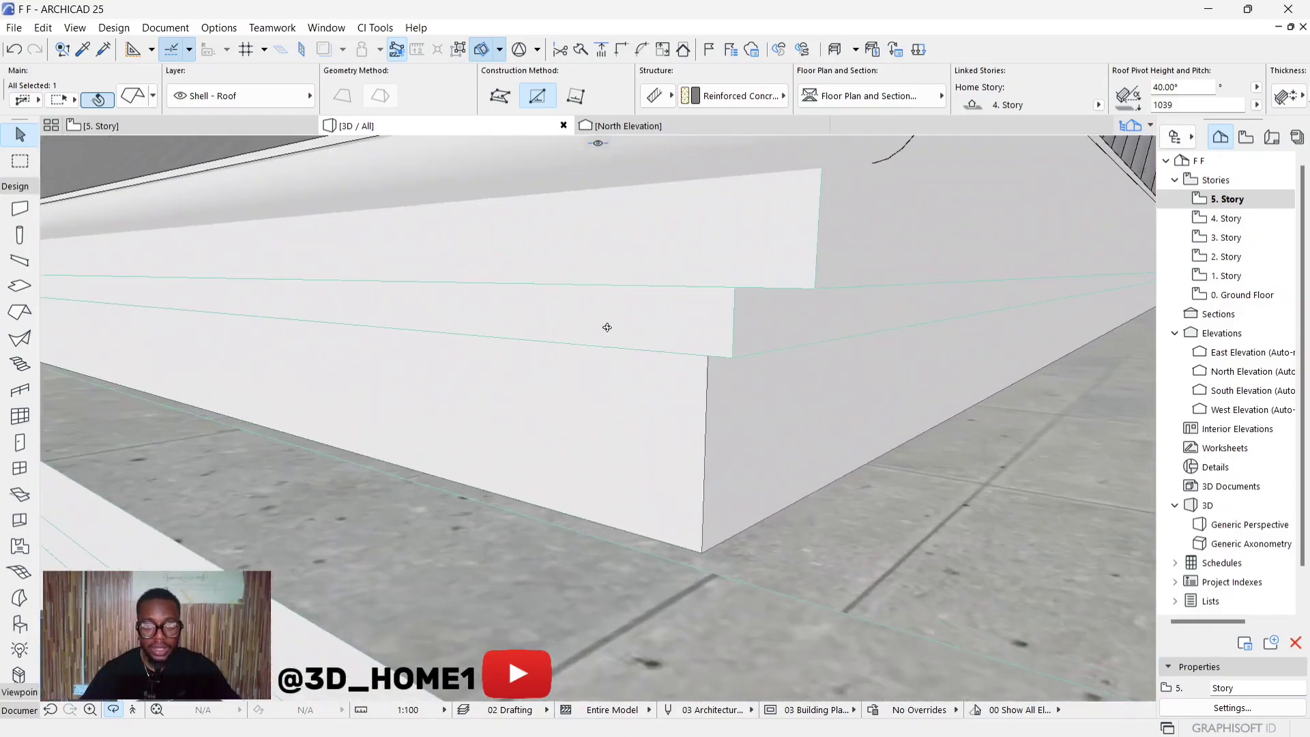
{"action": "scroll", "coordinate": [595, 333], "scroll_direction": "down", "scroll_amount": 3}
{"action": "middle_click_drag", "start_coordinate": [594, 334], "coordinate": [598, 333], "text": "shift"}
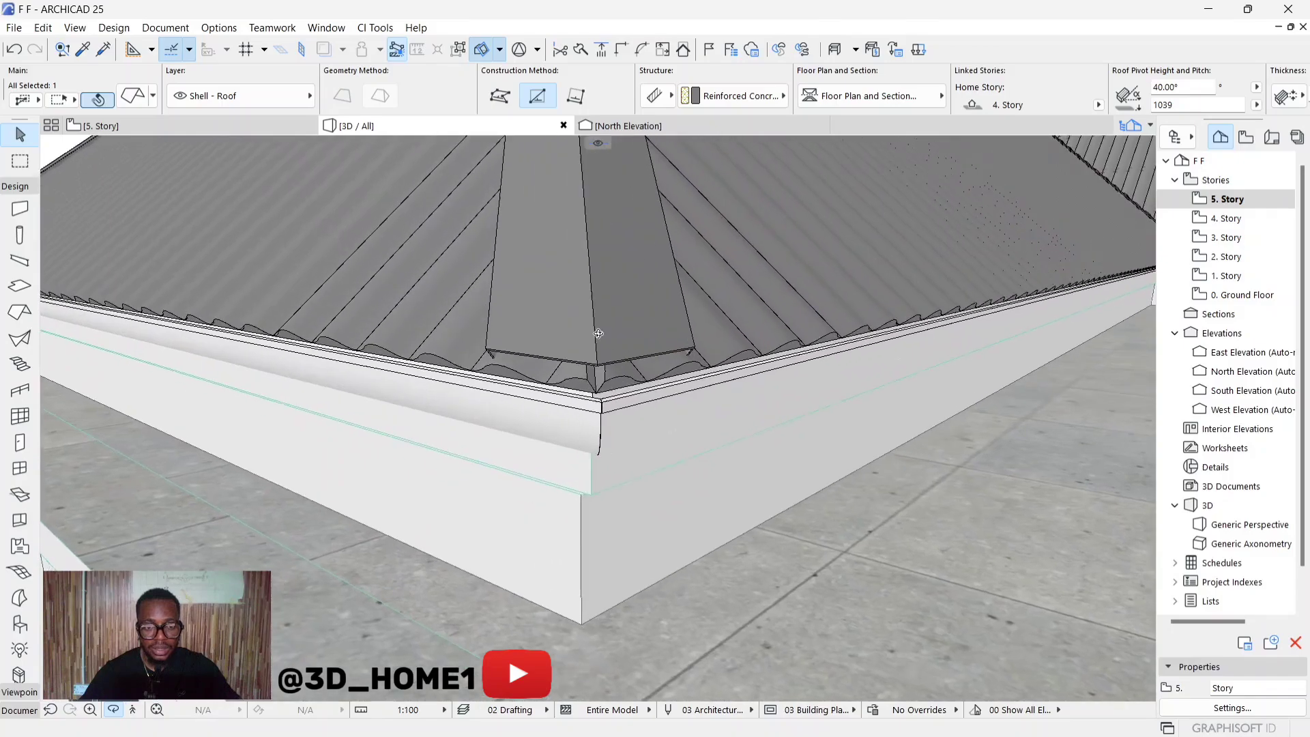
{"action": "scroll", "coordinate": [603, 384], "scroll_direction": "up", "scroll_amount": 2}
{"action": "scroll", "coordinate": [605, 395], "scroll_direction": "down", "scroll_amount": 2}
{"action": "scroll", "coordinate": [611, 398], "scroll_direction": "down", "scroll_amount": 1}
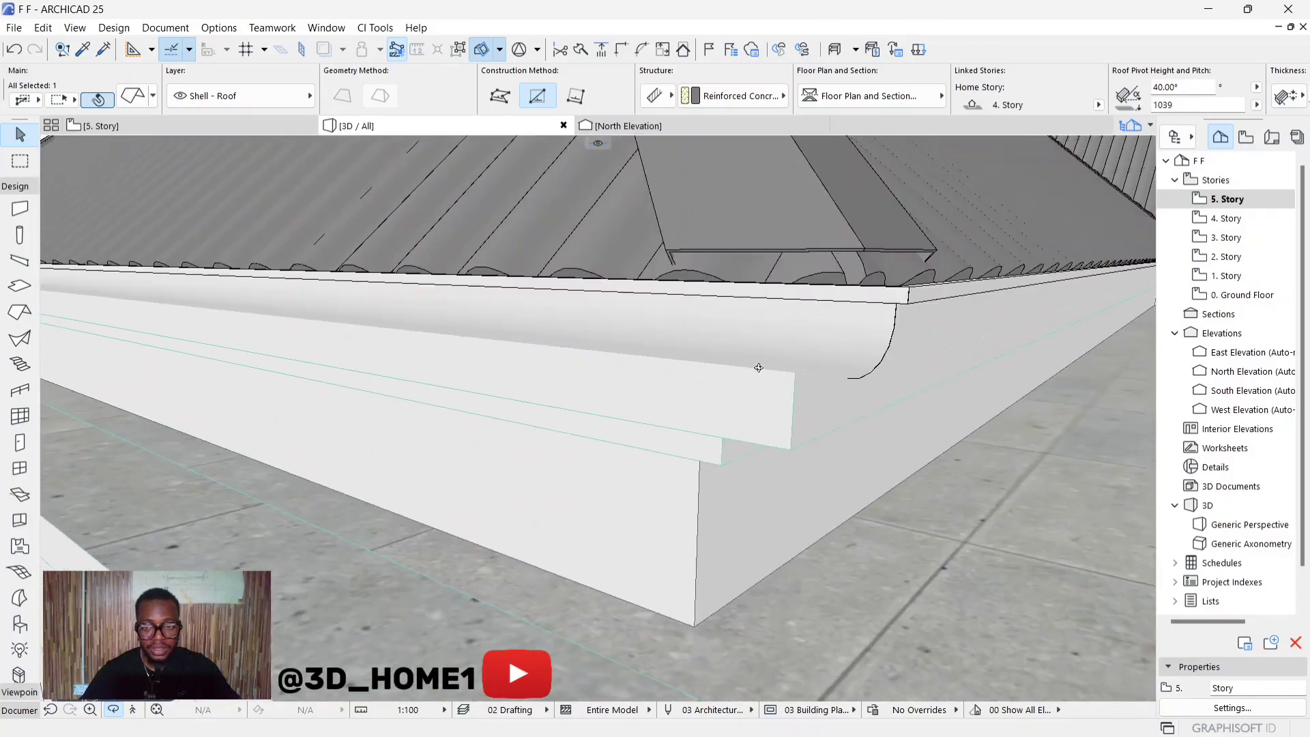
{"action": "scroll", "coordinate": [834, 366], "scroll_direction": "up", "scroll_amount": 2}
{"action": "middle_click_drag", "start_coordinate": [928, 429], "coordinate": [875, 450], "text": "shift"}
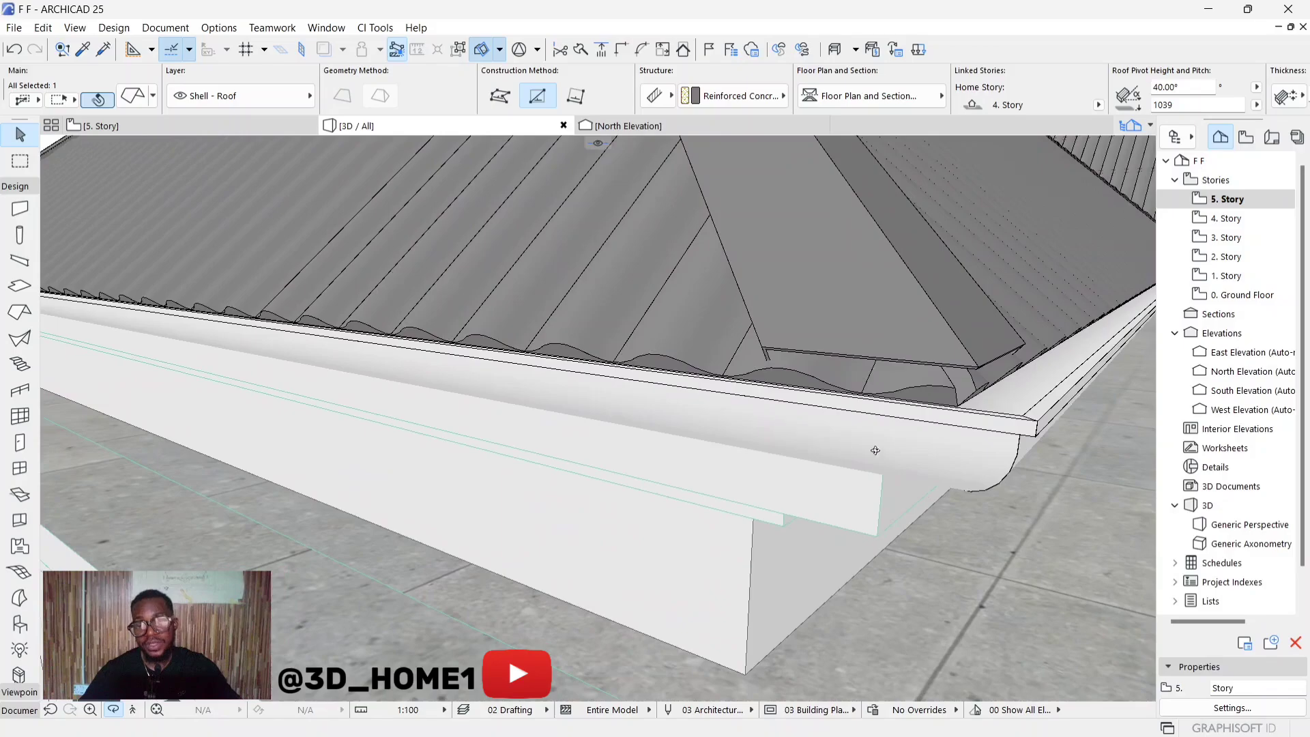
{"action": "scroll", "coordinate": [901, 436], "scroll_direction": "down", "scroll_amount": 2}
{"action": "scroll", "coordinate": [613, 393], "scroll_direction": "up", "scroll_amount": 1}
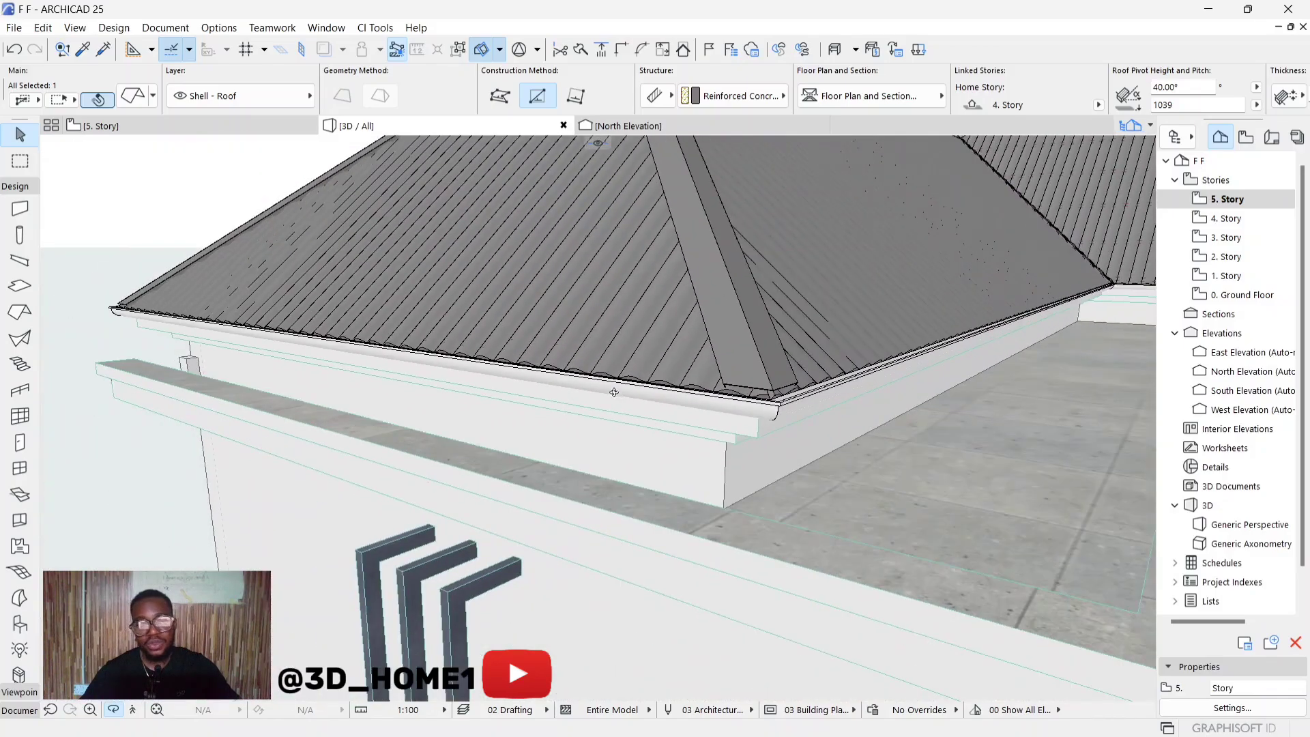
{"action": "scroll", "coordinate": [682, 413], "scroll_direction": "up", "scroll_amount": 3}
{"action": "scroll", "coordinate": [778, 412], "scroll_direction": "down", "scroll_amount": 3}
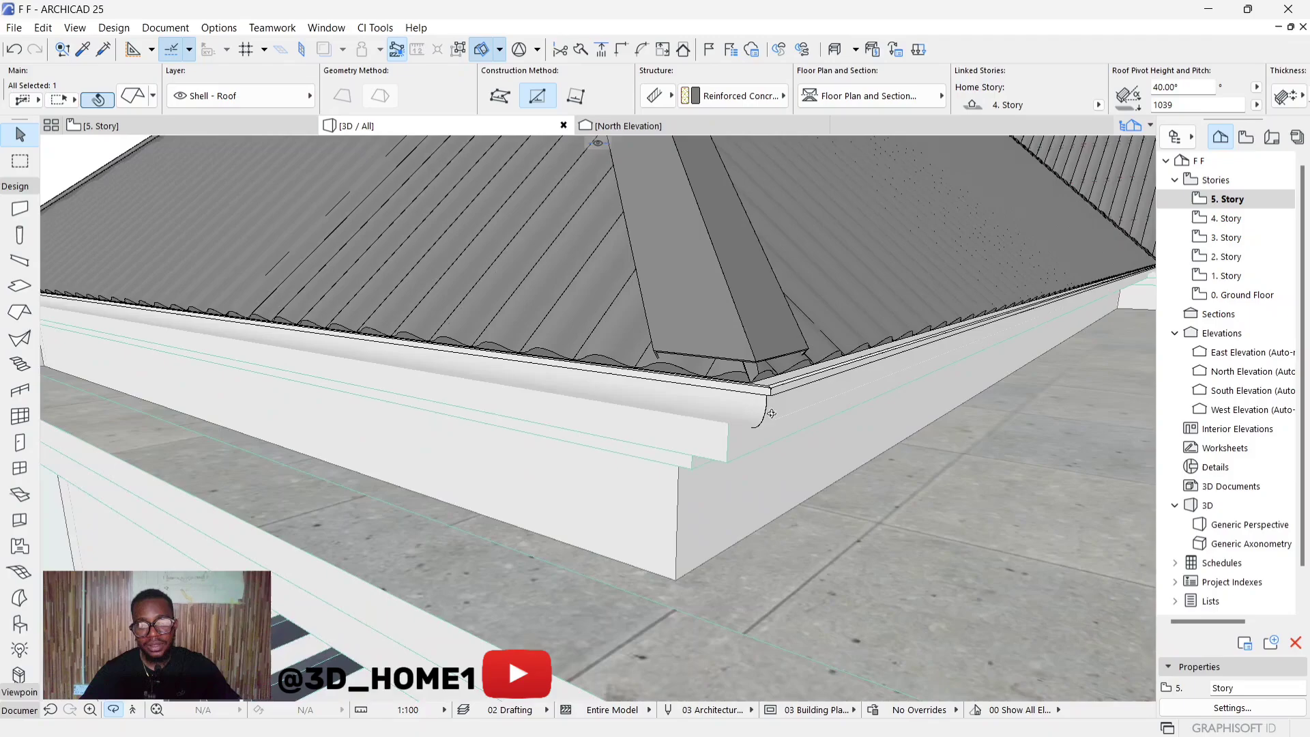
{"action": "scroll", "coordinate": [765, 417], "scroll_direction": "up", "scroll_amount": 1}
Step: Select the CI Tools Roof Covering so its gutter and downpipe hotspots show
{"action": "left_click", "coordinate": [768, 418]}
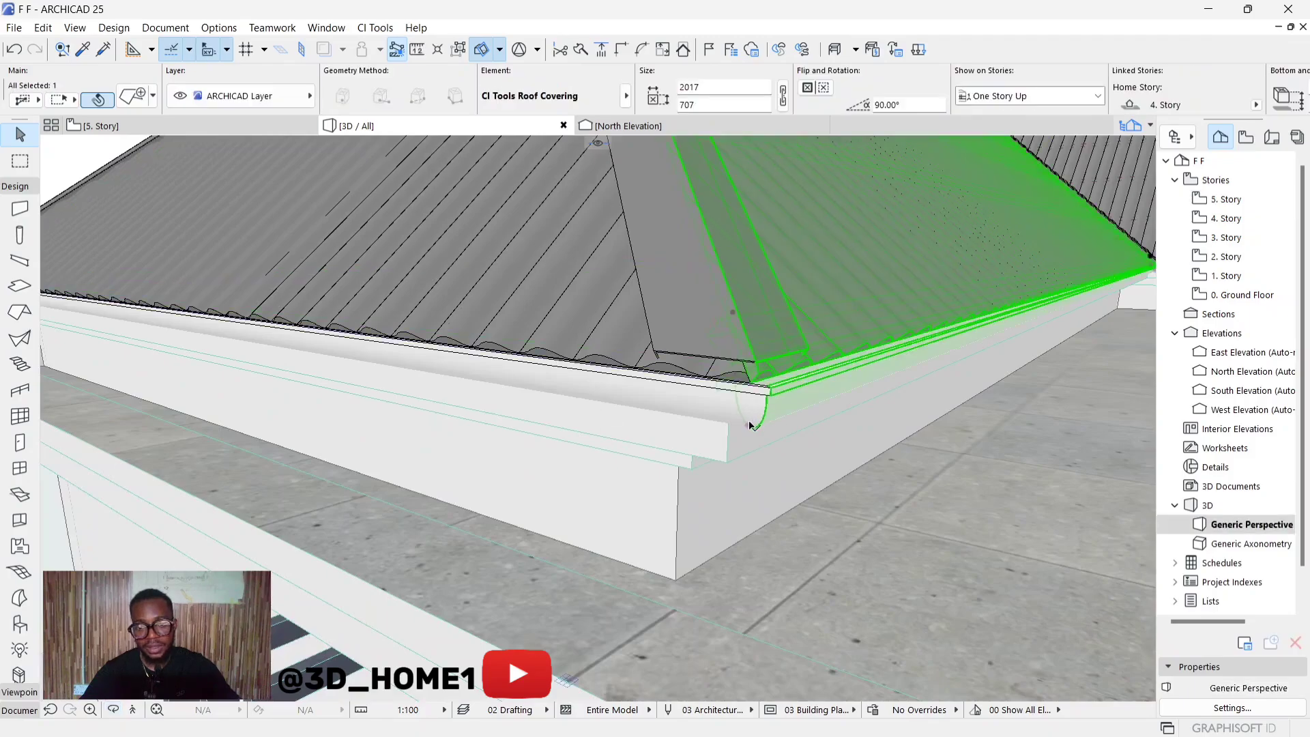
{"action": "key", "text": "Escape"}
{"action": "scroll", "coordinate": [782, 426], "scroll_direction": "up", "scroll_amount": 2}
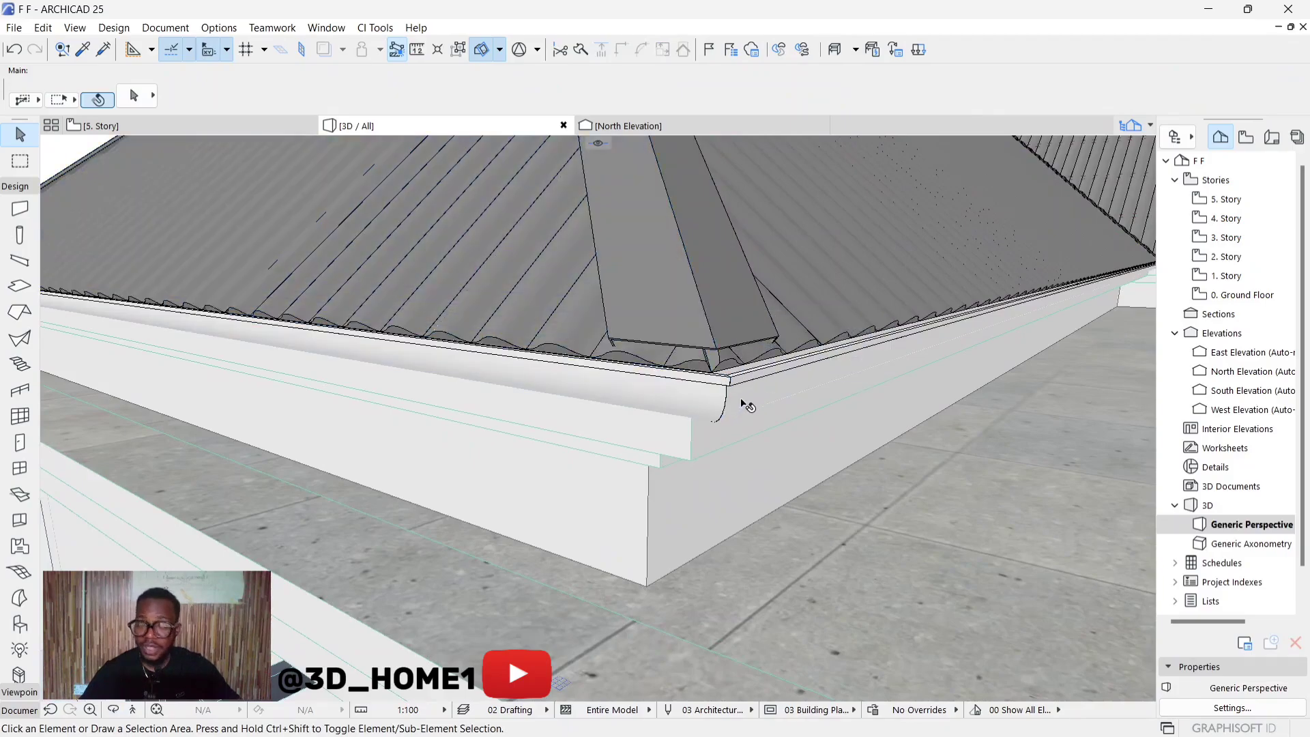
{"action": "left_click", "coordinate": [717, 416]}
{"action": "key", "text": "Escape"}
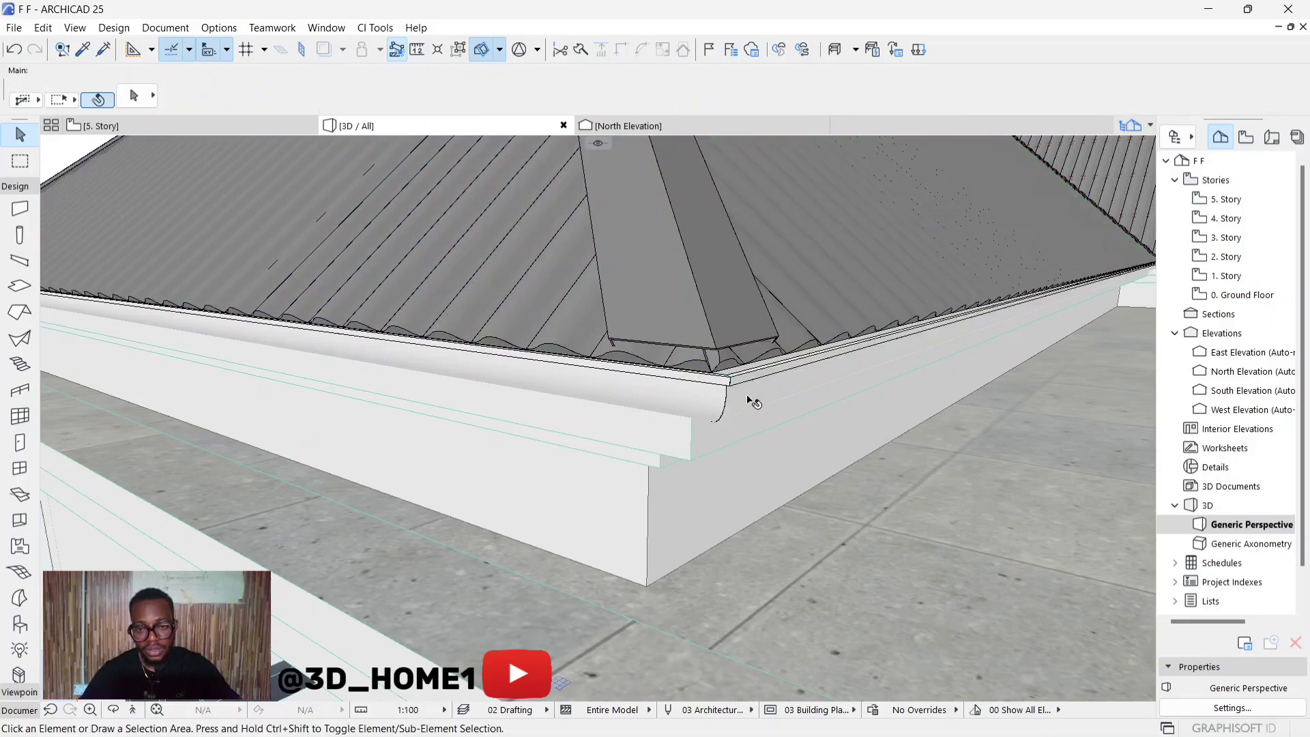
{"action": "left_click", "coordinate": [751, 401]}
Step: Stretch the downpipe from the hip corner to a new spot further along the eave
{"action": "left_click", "coordinate": [711, 425]}
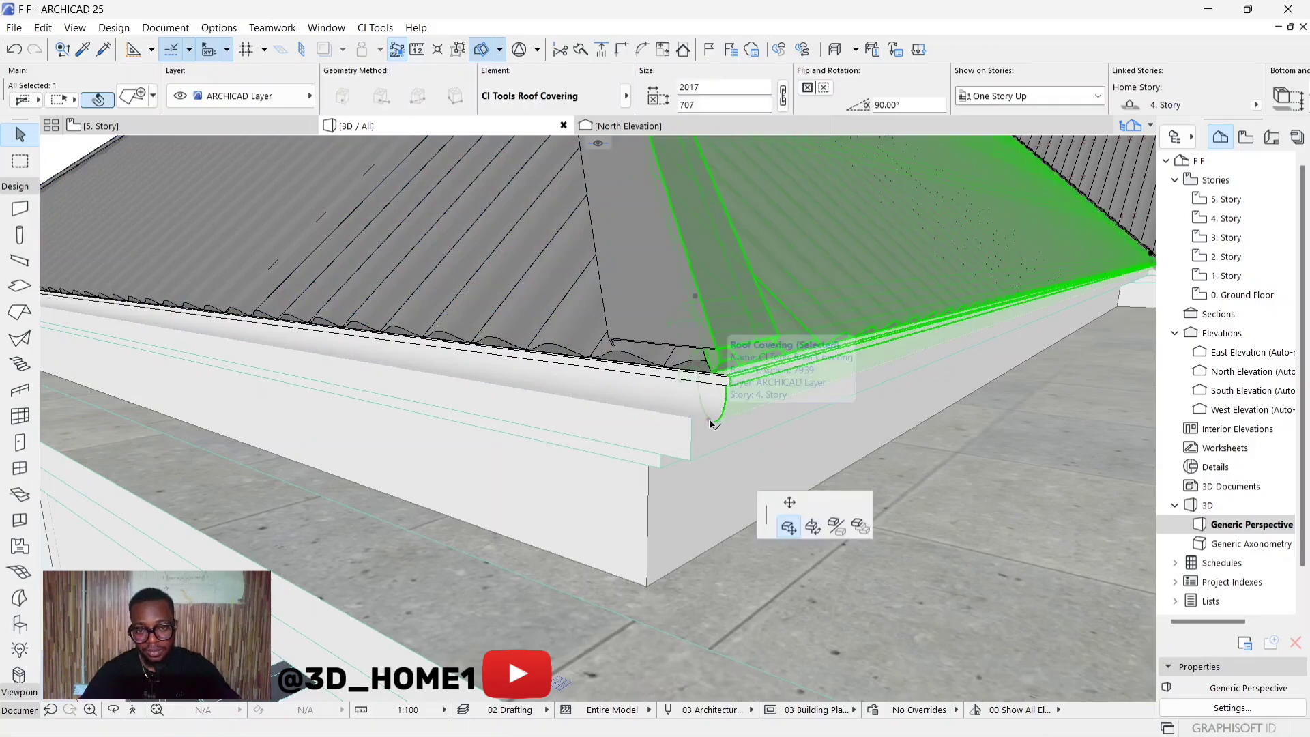
{"action": "left_click", "coordinate": [785, 521]}
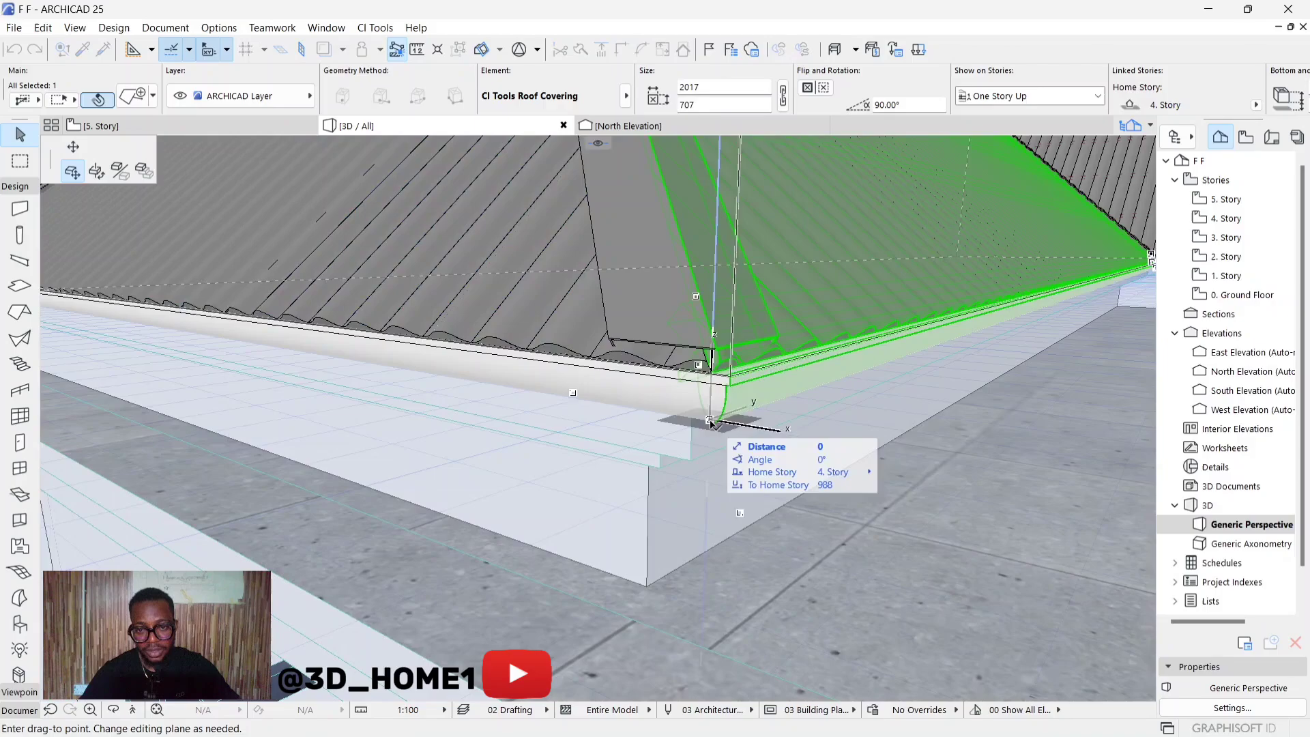
{"action": "left_click", "coordinate": [72, 147]}
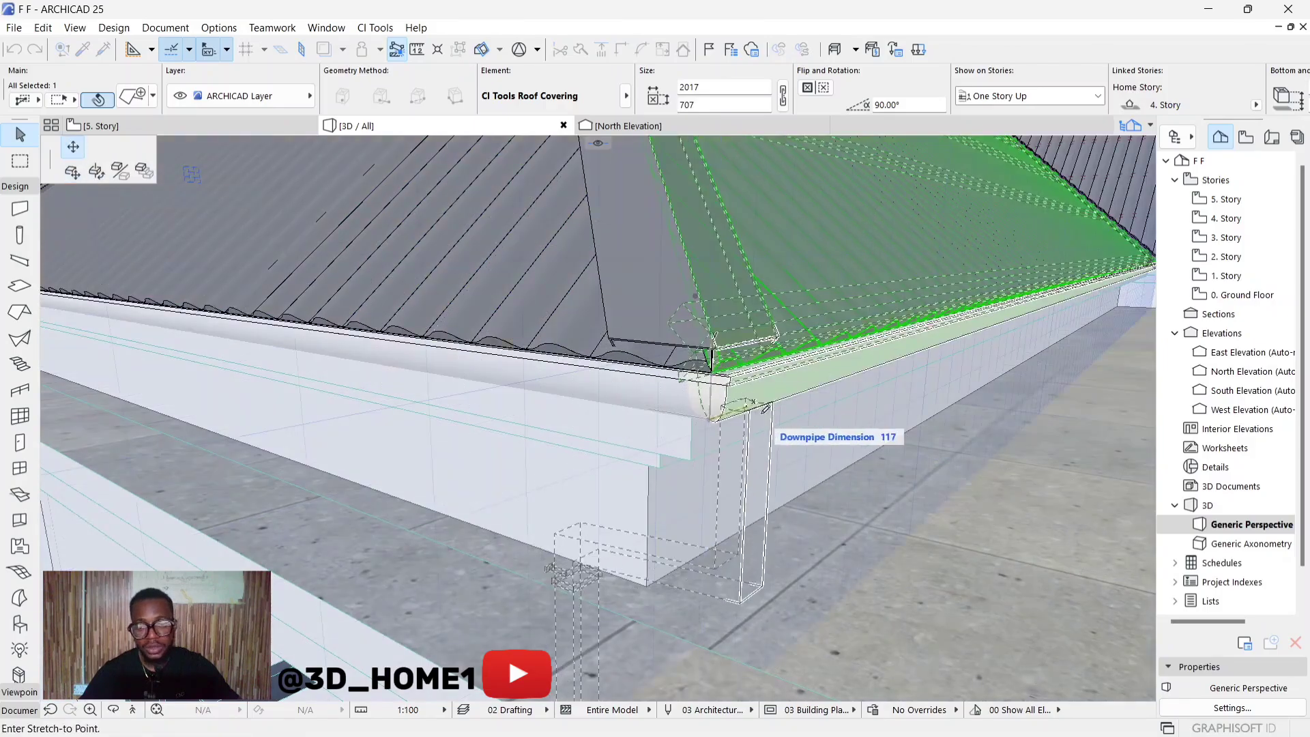
{"action": "left_click", "coordinate": [912, 367]}
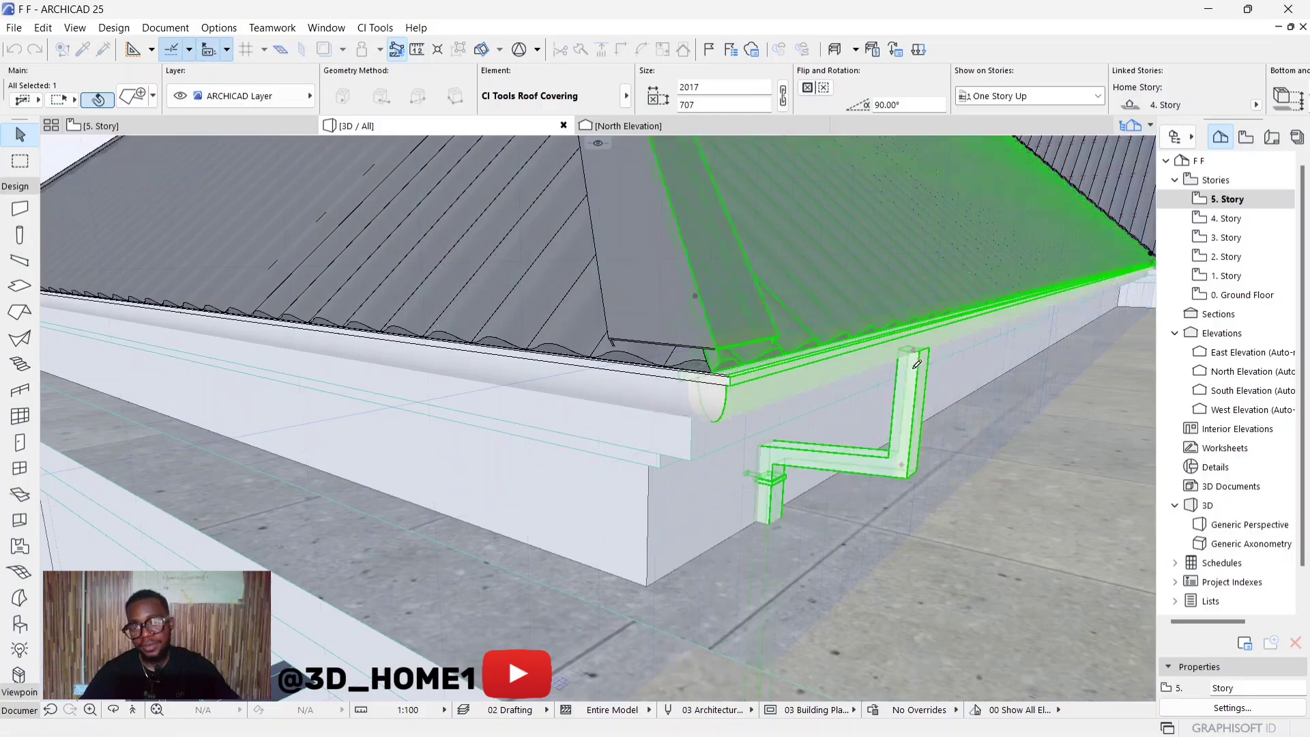
{"action": "key", "text": "Escape"}
{"action": "middle_click_drag", "start_coordinate": [894, 530], "coordinate": [663, 354], "text": "shift"}
{"action": "scroll", "coordinate": [661, 362], "scroll_direction": "up", "scroll_amount": 10}
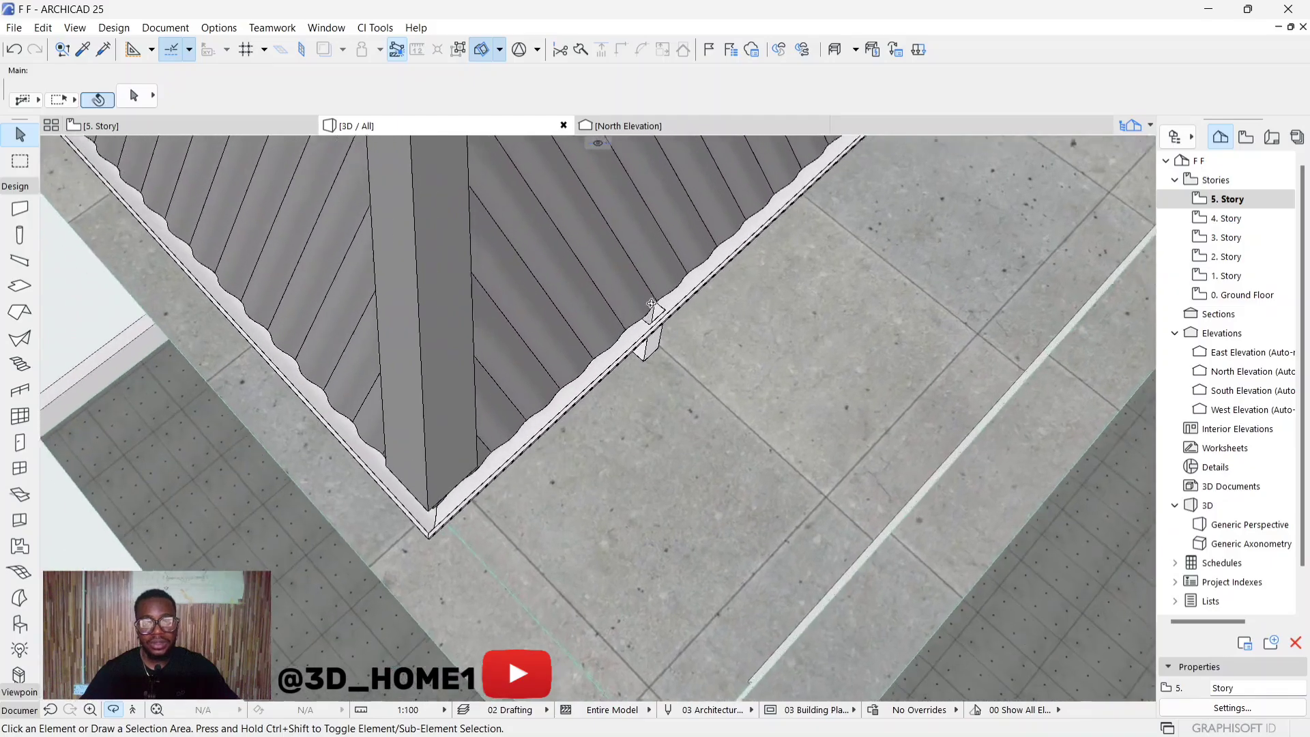
{"action": "scroll", "coordinate": [658, 369], "scroll_direction": "down", "scroll_amount": 10}
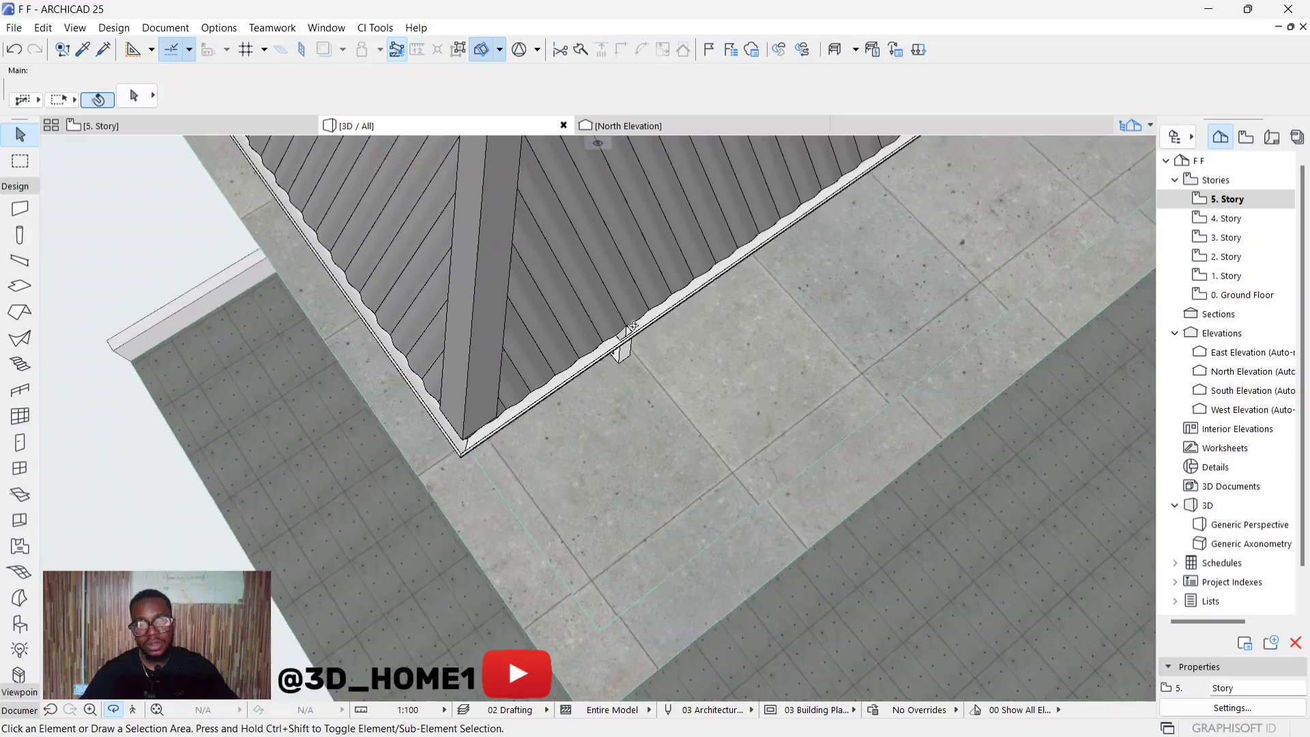
{"action": "middle_click_drag", "start_coordinate": [633, 326], "coordinate": [730, 225], "text": "shift"}
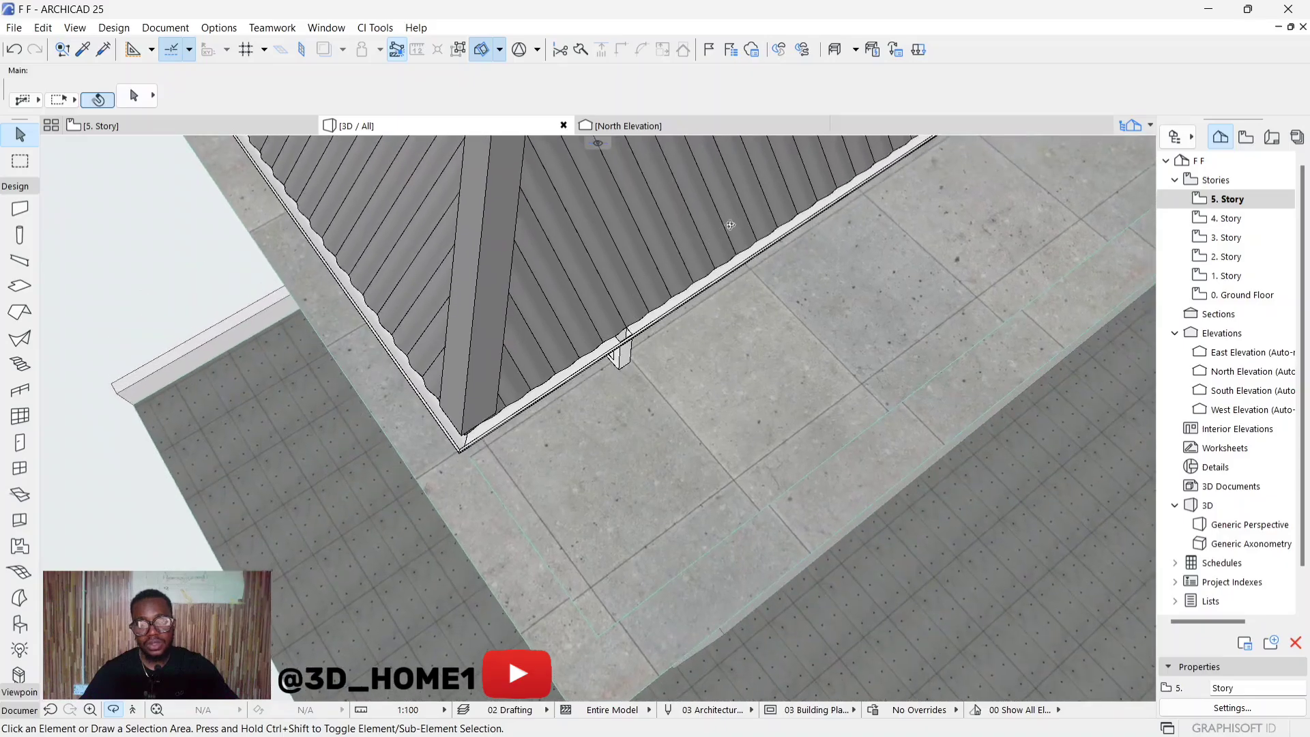
{"action": "middle_click_drag", "start_coordinate": [672, 290], "coordinate": [618, 369], "text": "shift"}
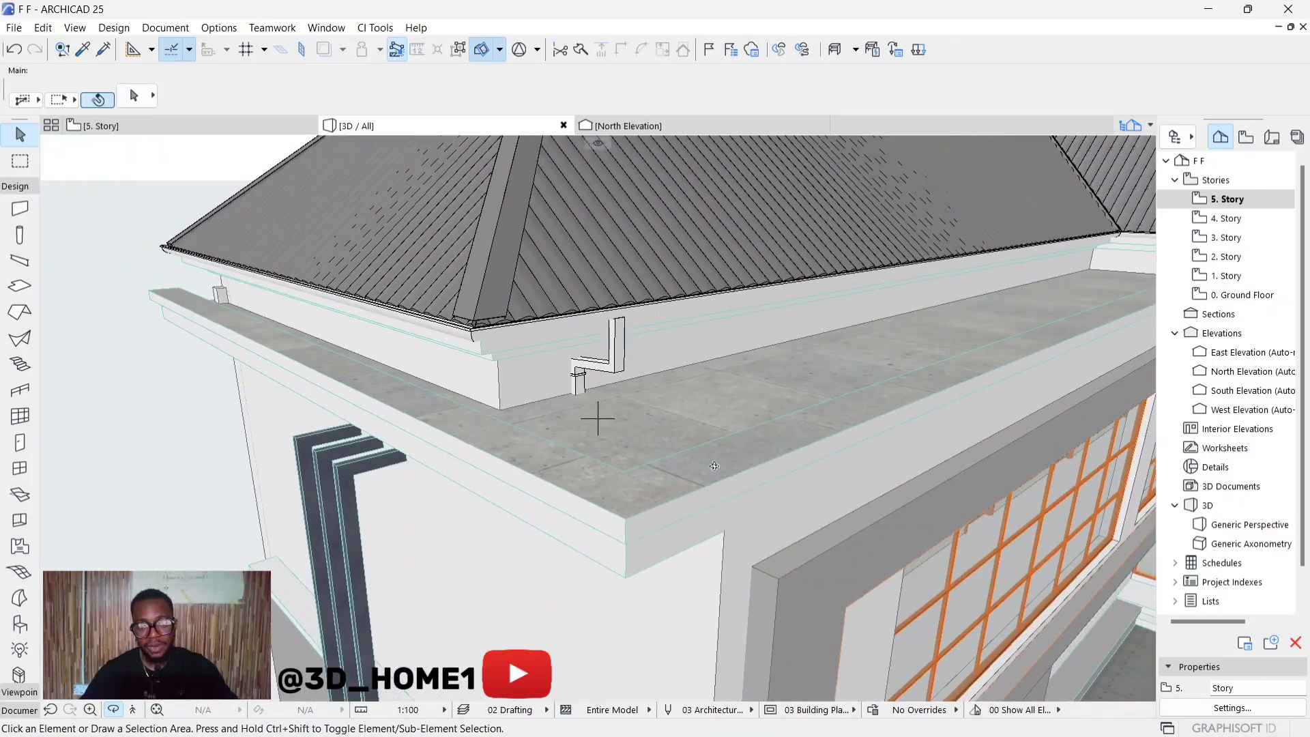
{"action": "scroll", "coordinate": [714, 466], "scroll_direction": "down", "scroll_amount": 3}
{"action": "middle_click_drag", "start_coordinate": [714, 466], "coordinate": [246, 279], "text": "shift"}
{"action": "scroll", "coordinate": [245, 280], "scroll_direction": "up", "scroll_amount": 5}
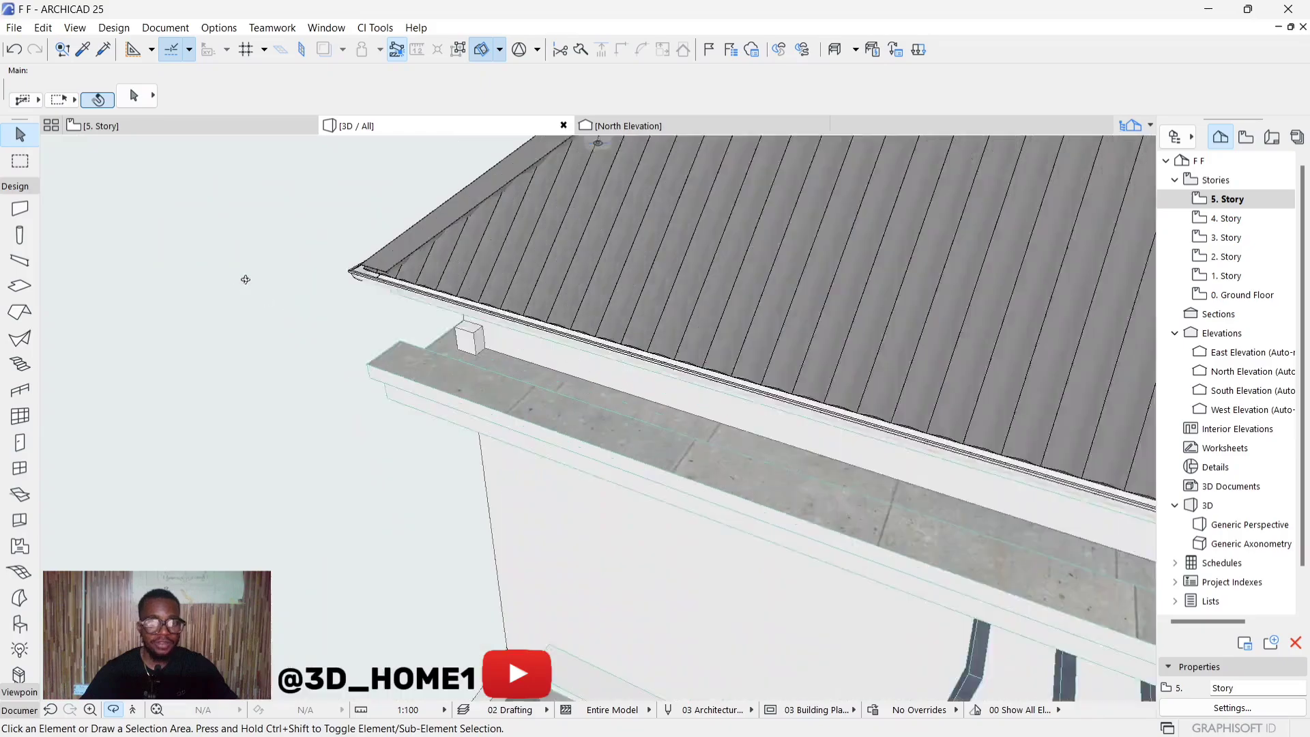
{"action": "scroll", "coordinate": [336, 285], "scroll_direction": "down", "scroll_amount": 2}
{"action": "scroll", "coordinate": [425, 270], "scroll_direction": "down", "scroll_amount": 5}
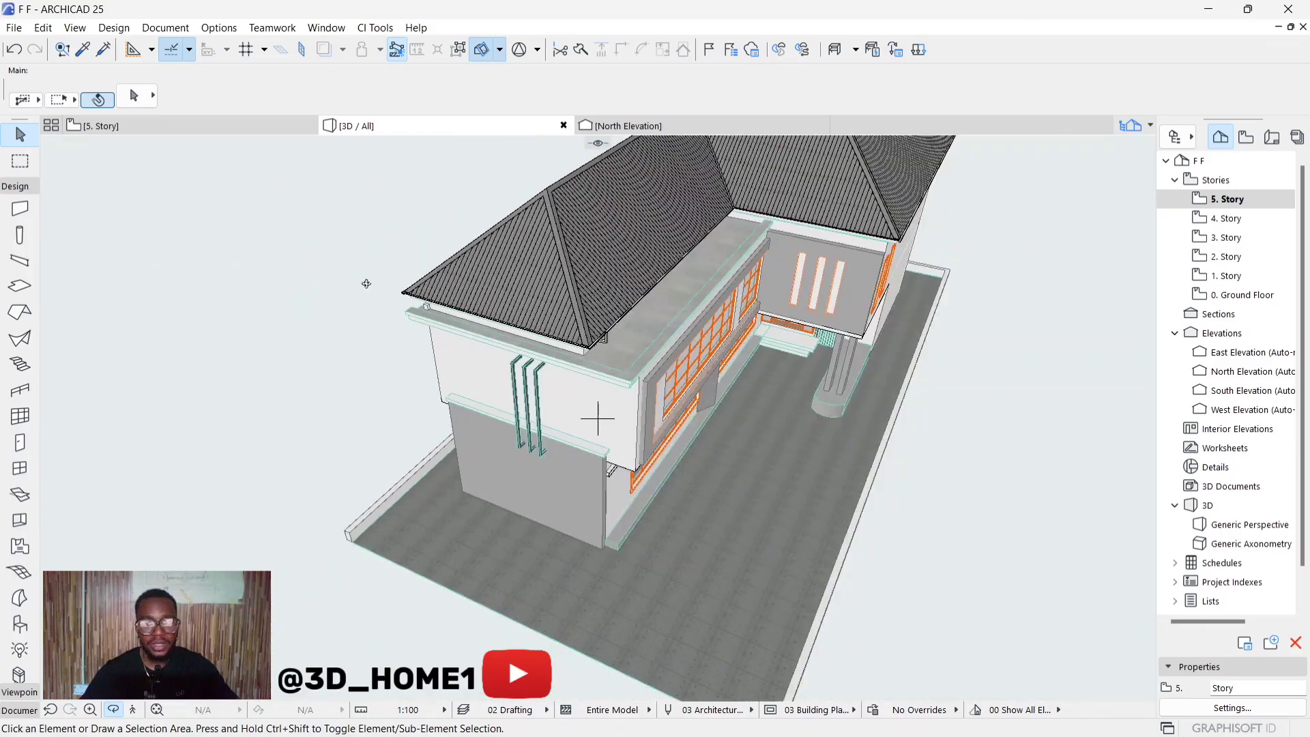